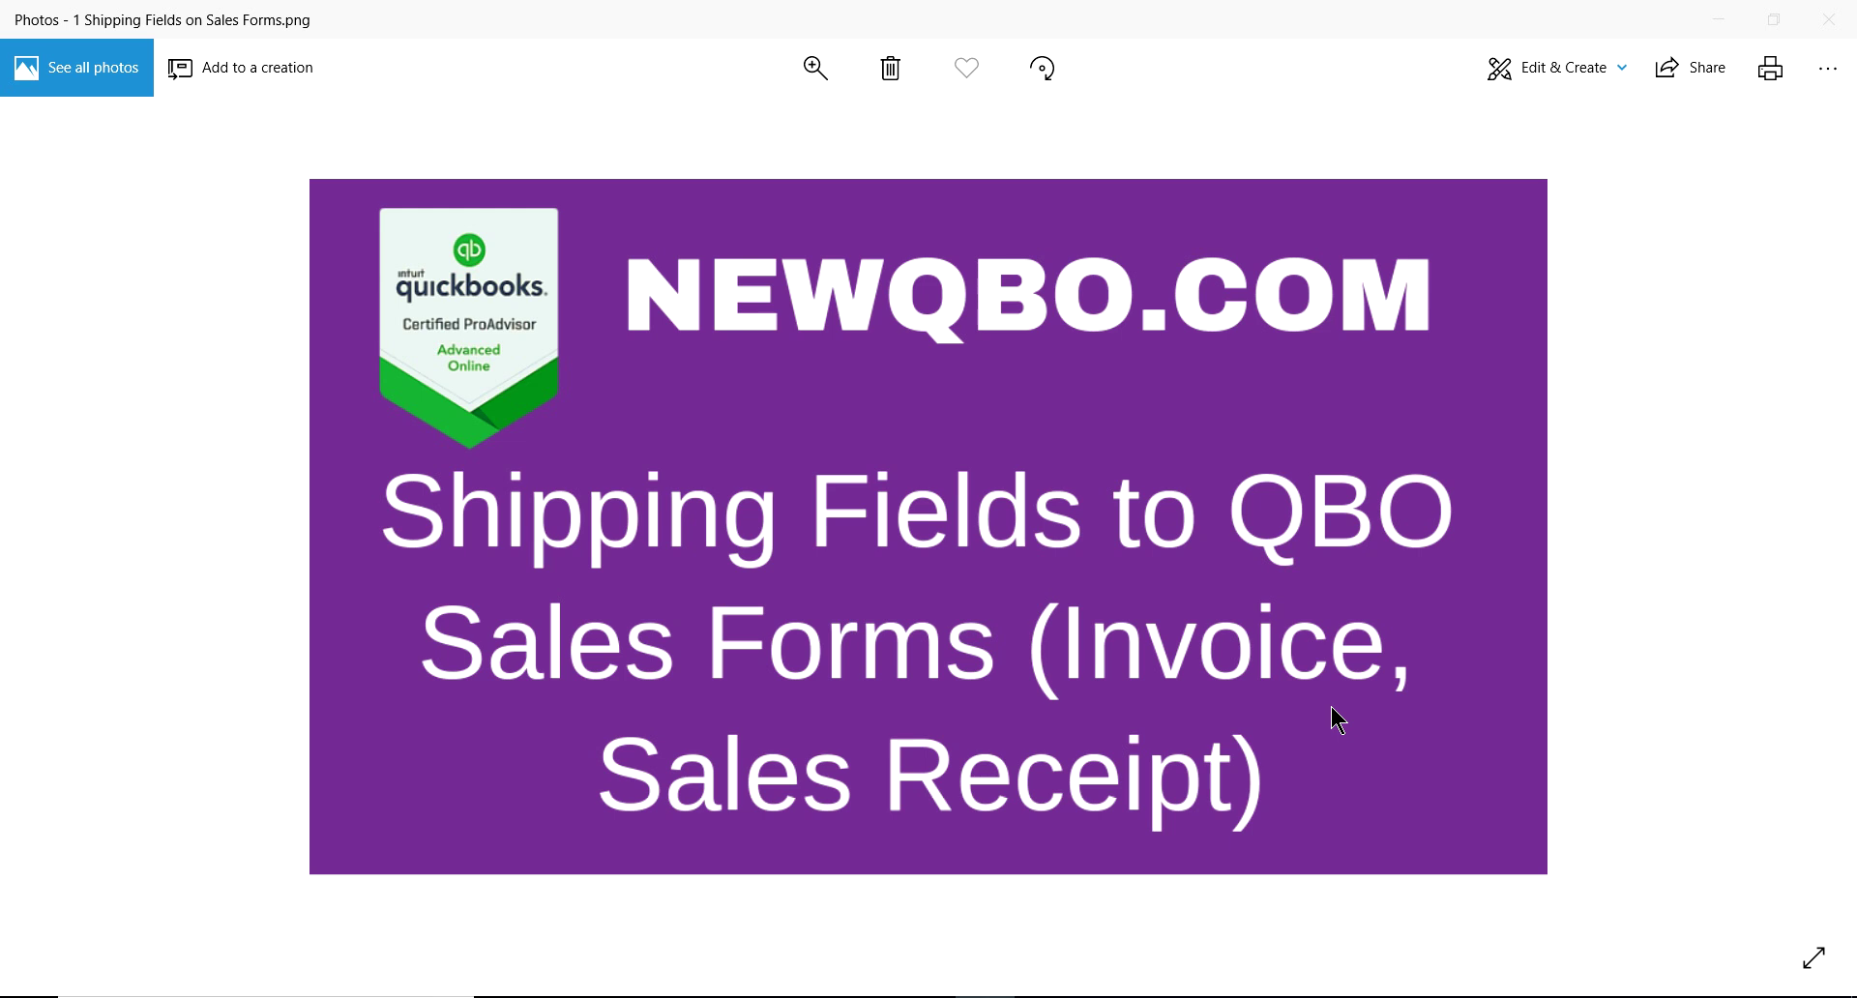
Switch to QuickBooks in Chrome and open a new blank invoice, skipping the invoicing introduction
mouse_move(864, 996)
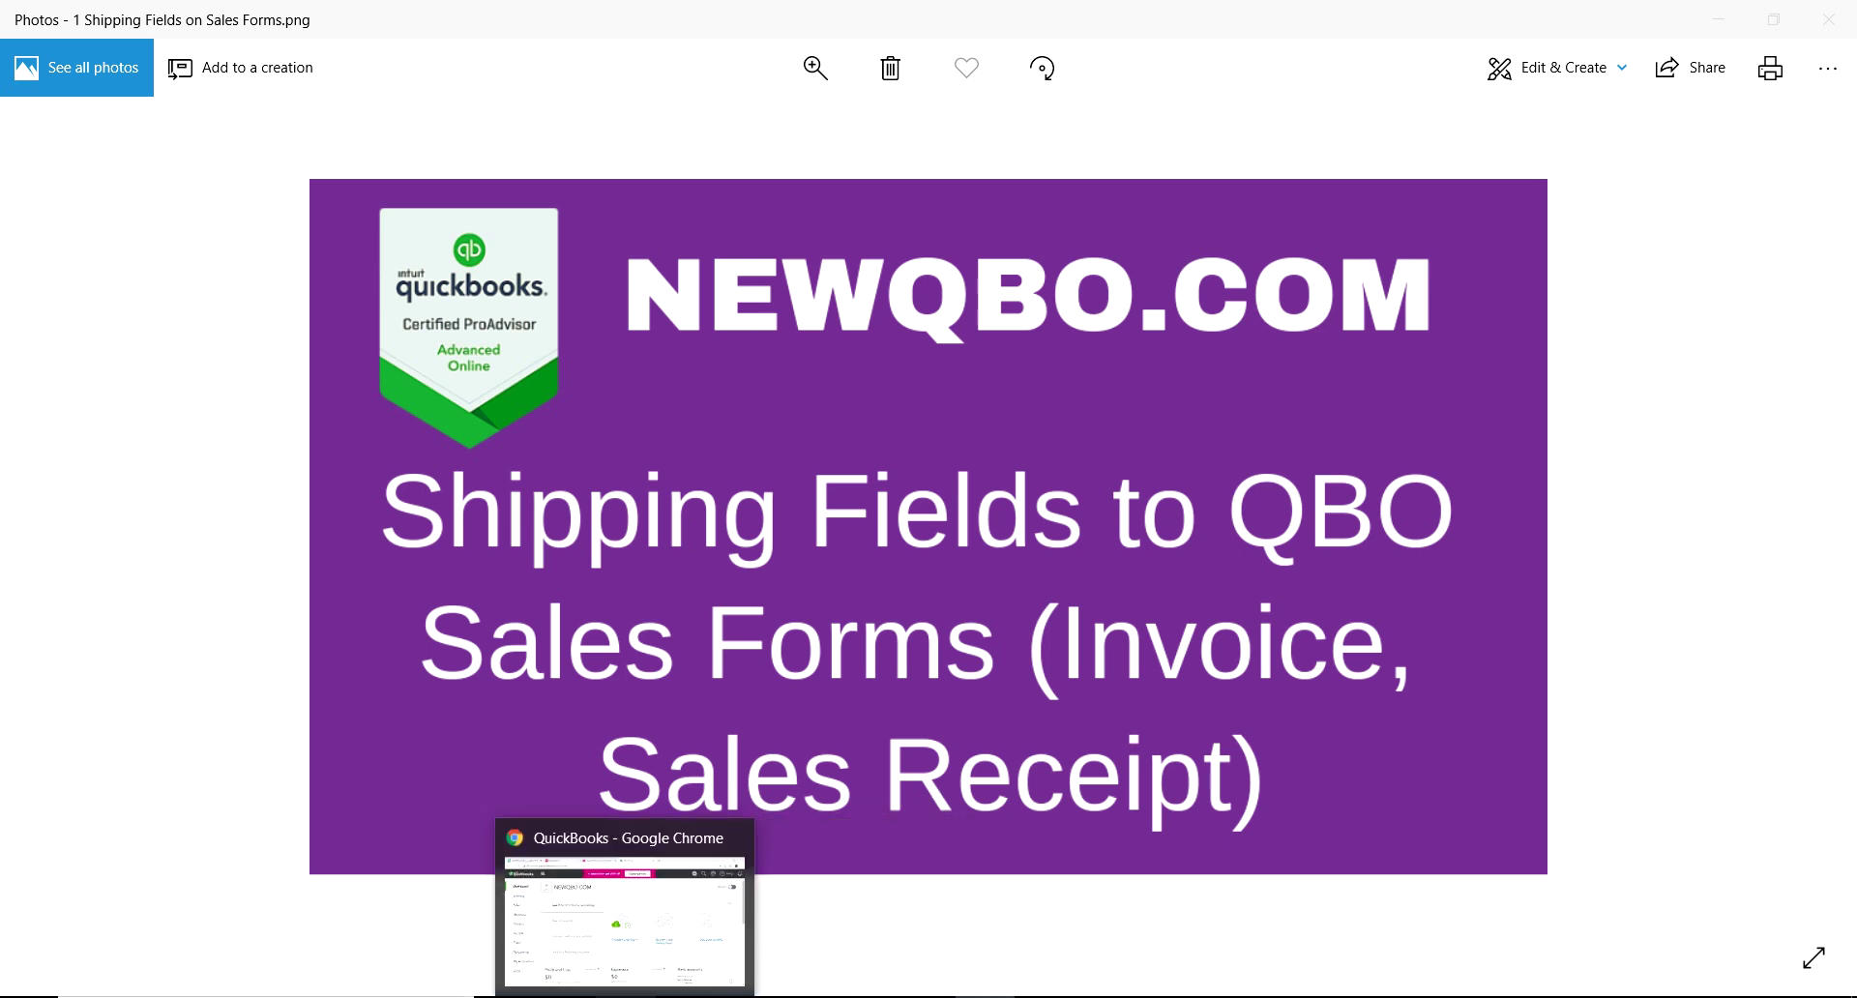
click(625, 994)
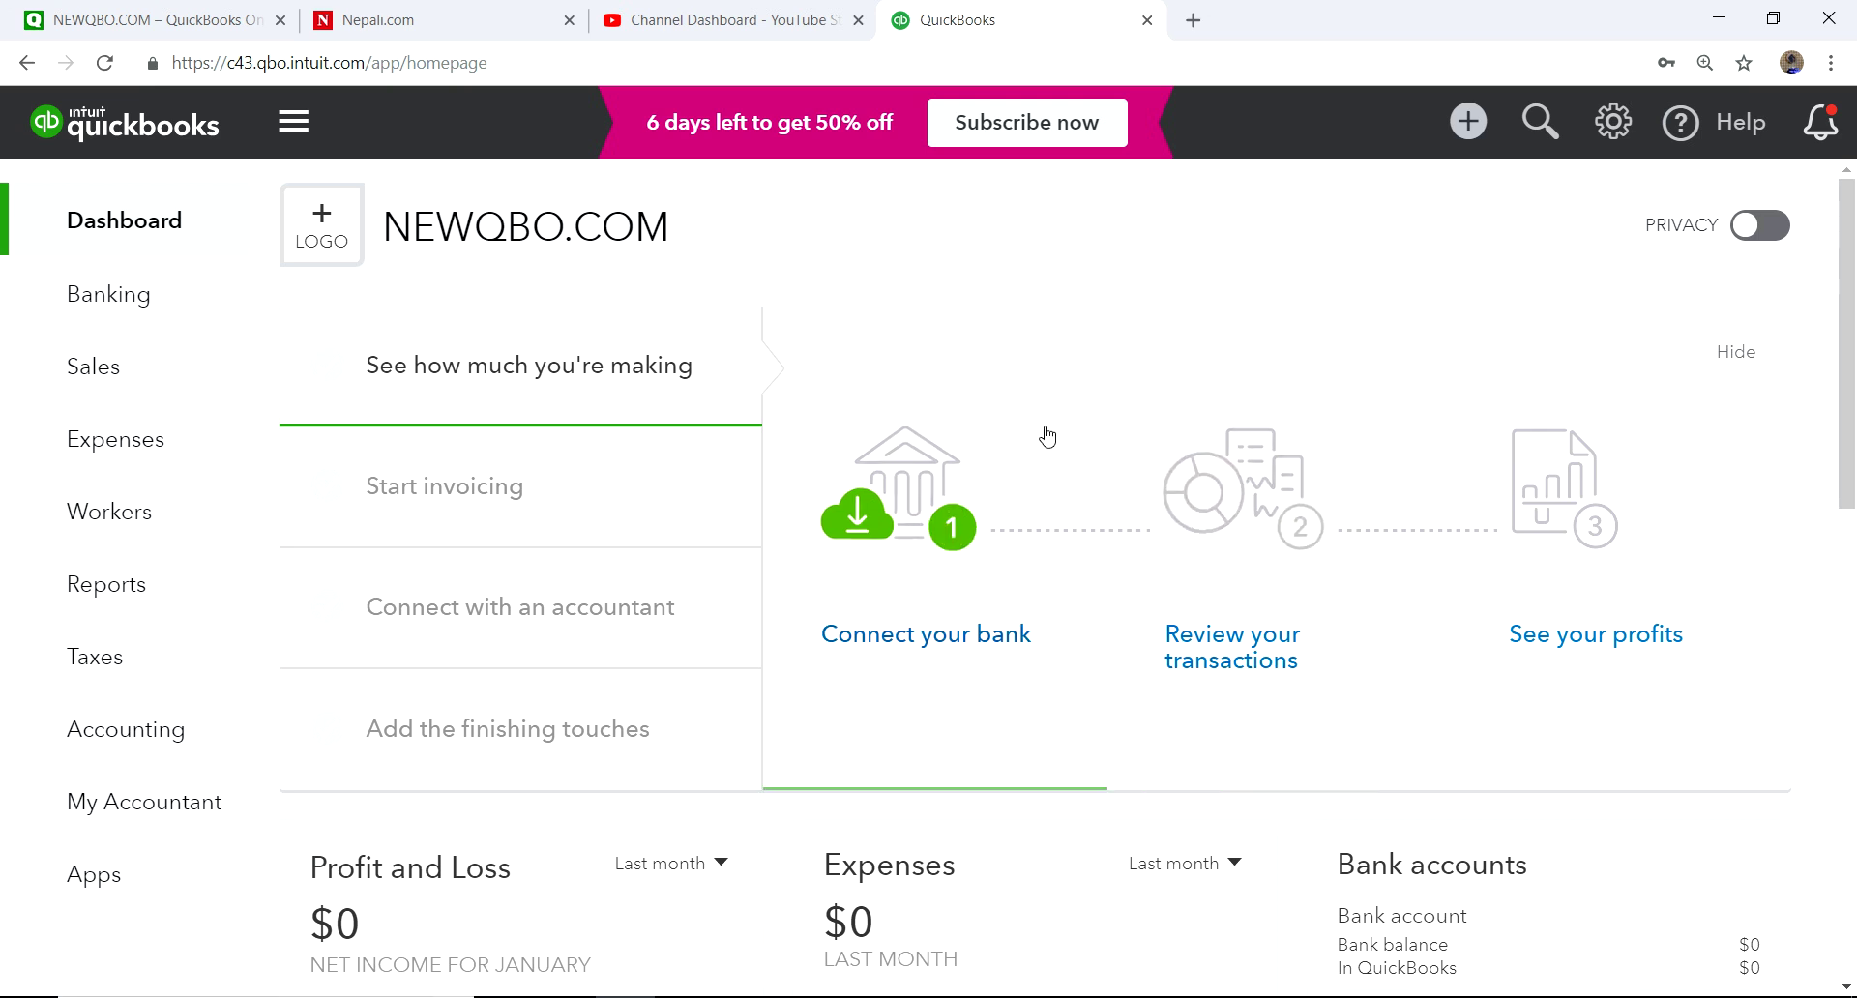
click(1468, 121)
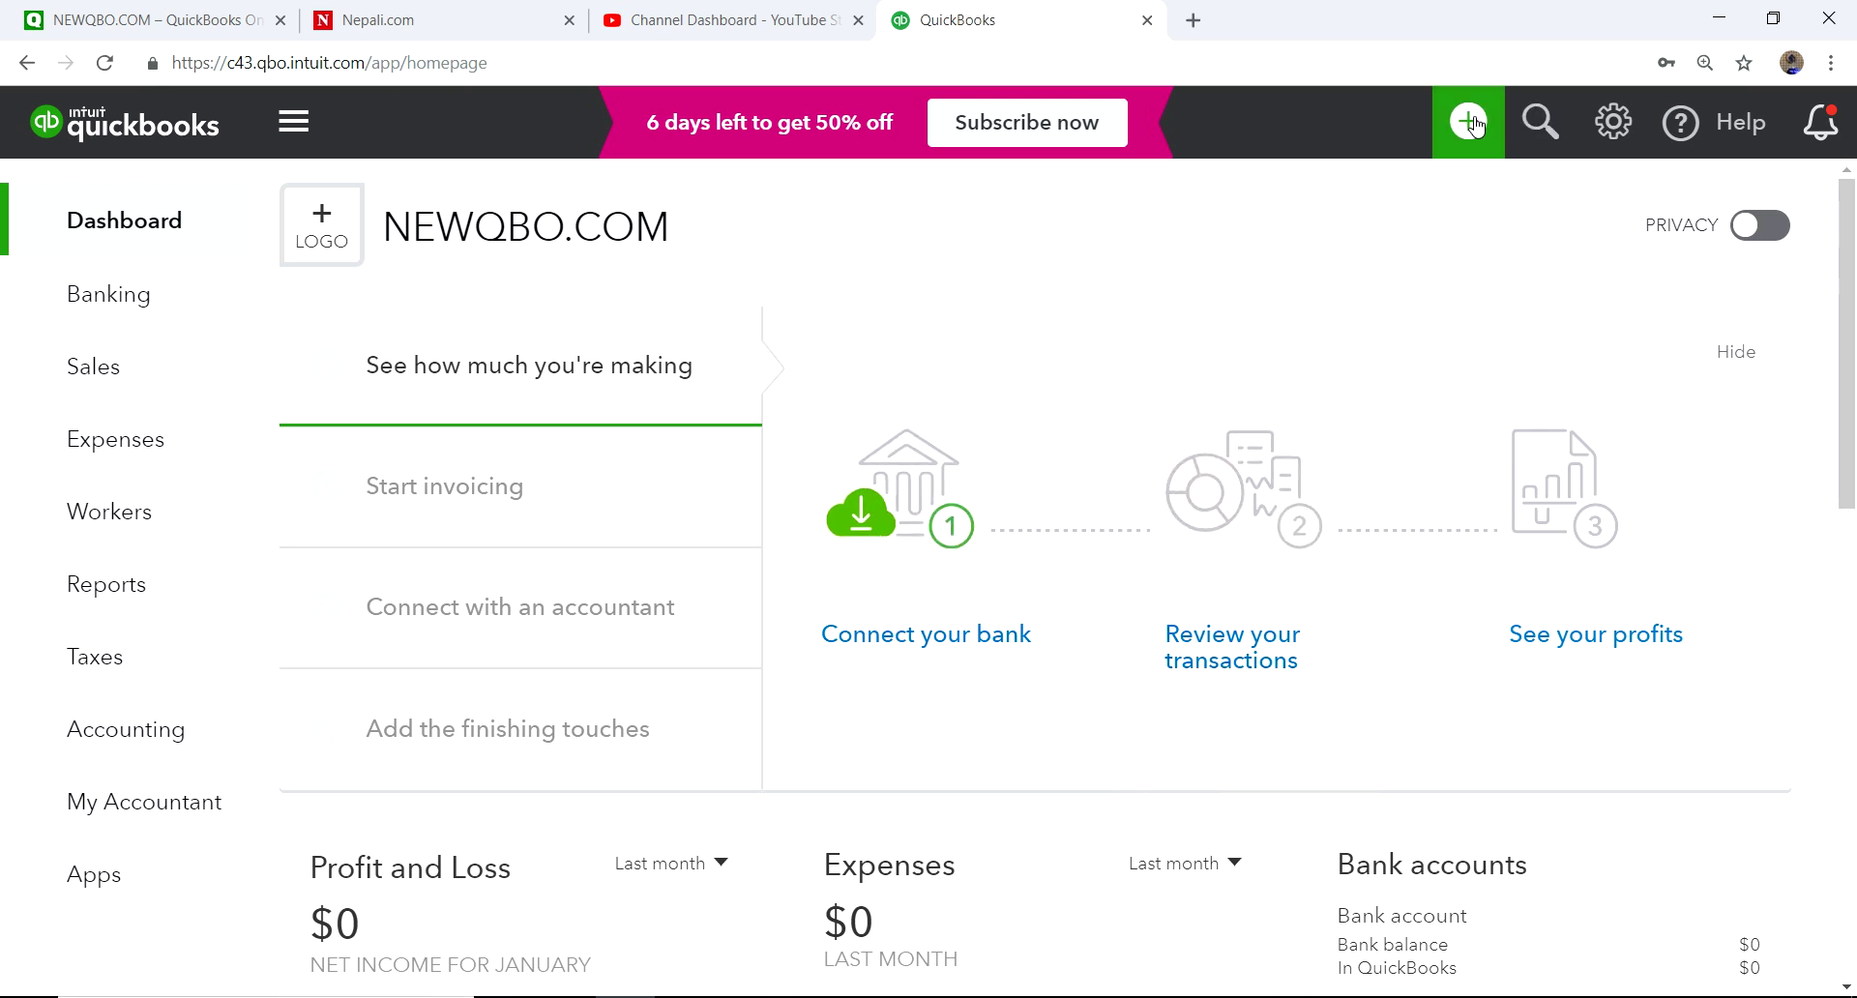
click(437, 335)
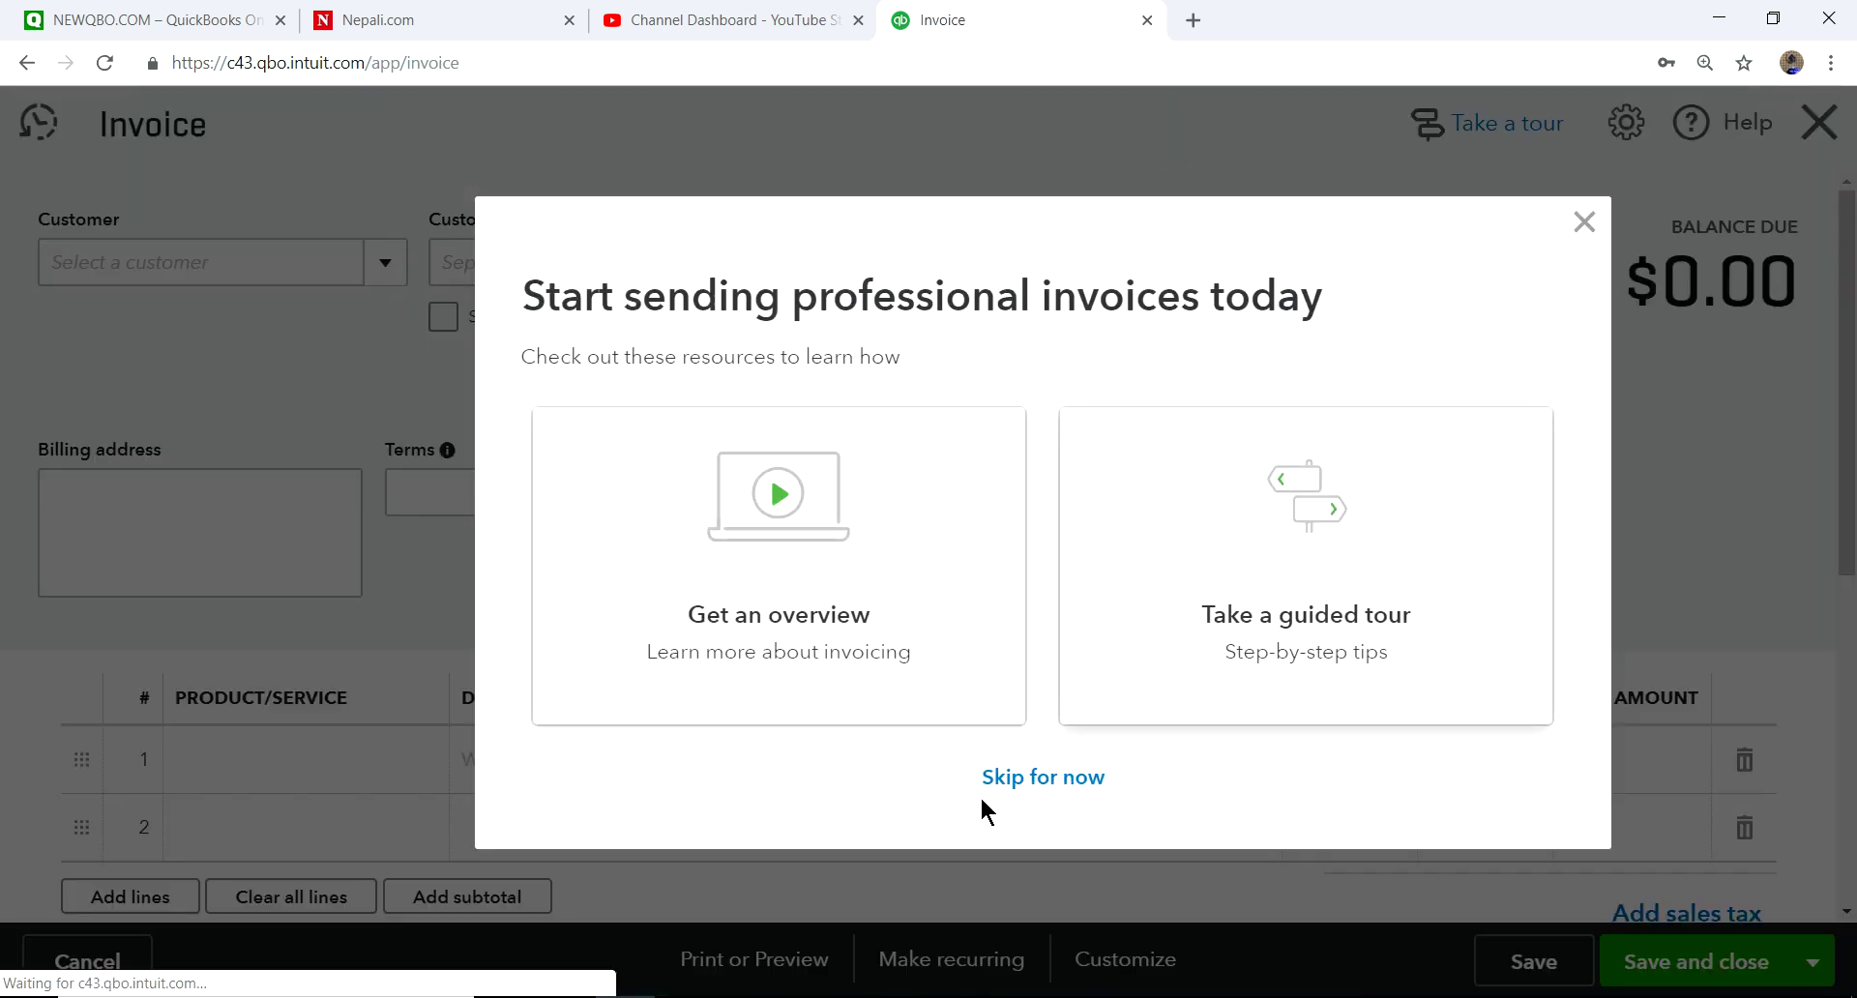
click(1011, 782)
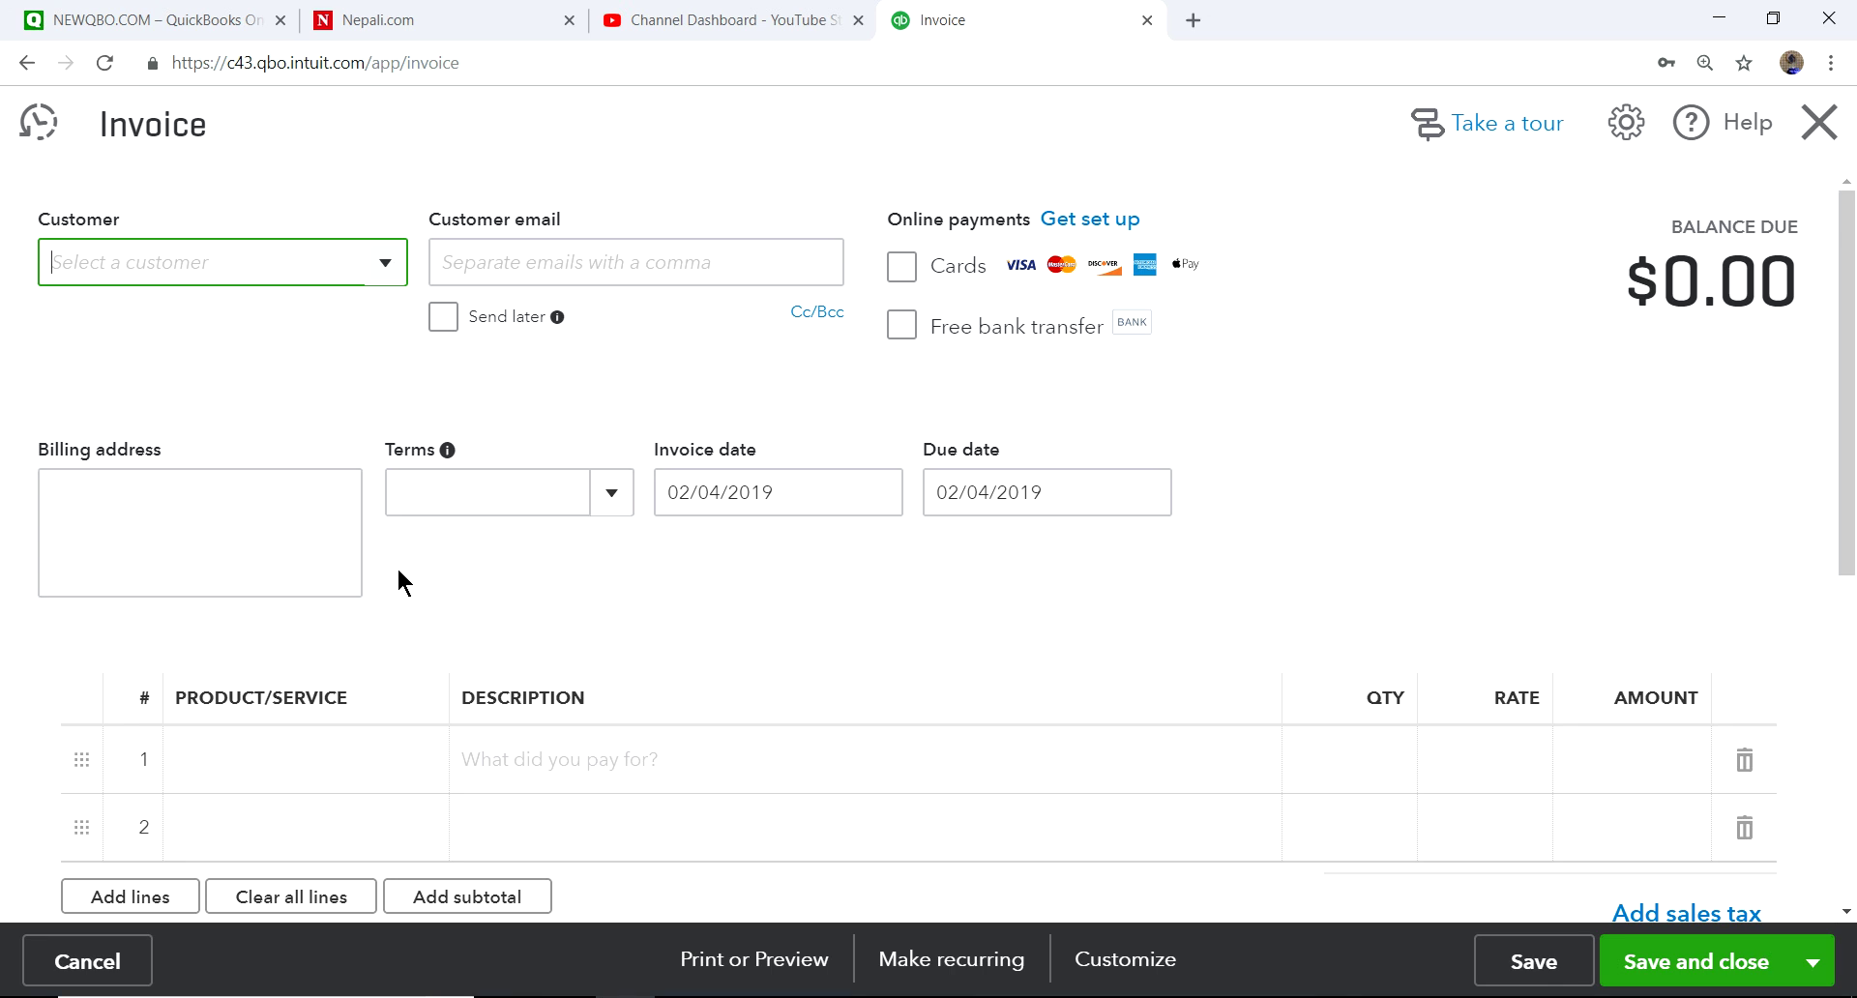
Check the blank invoice from customer details to totals for shipping fields, and close it without saving
scroll(1419, 571, down, 3)
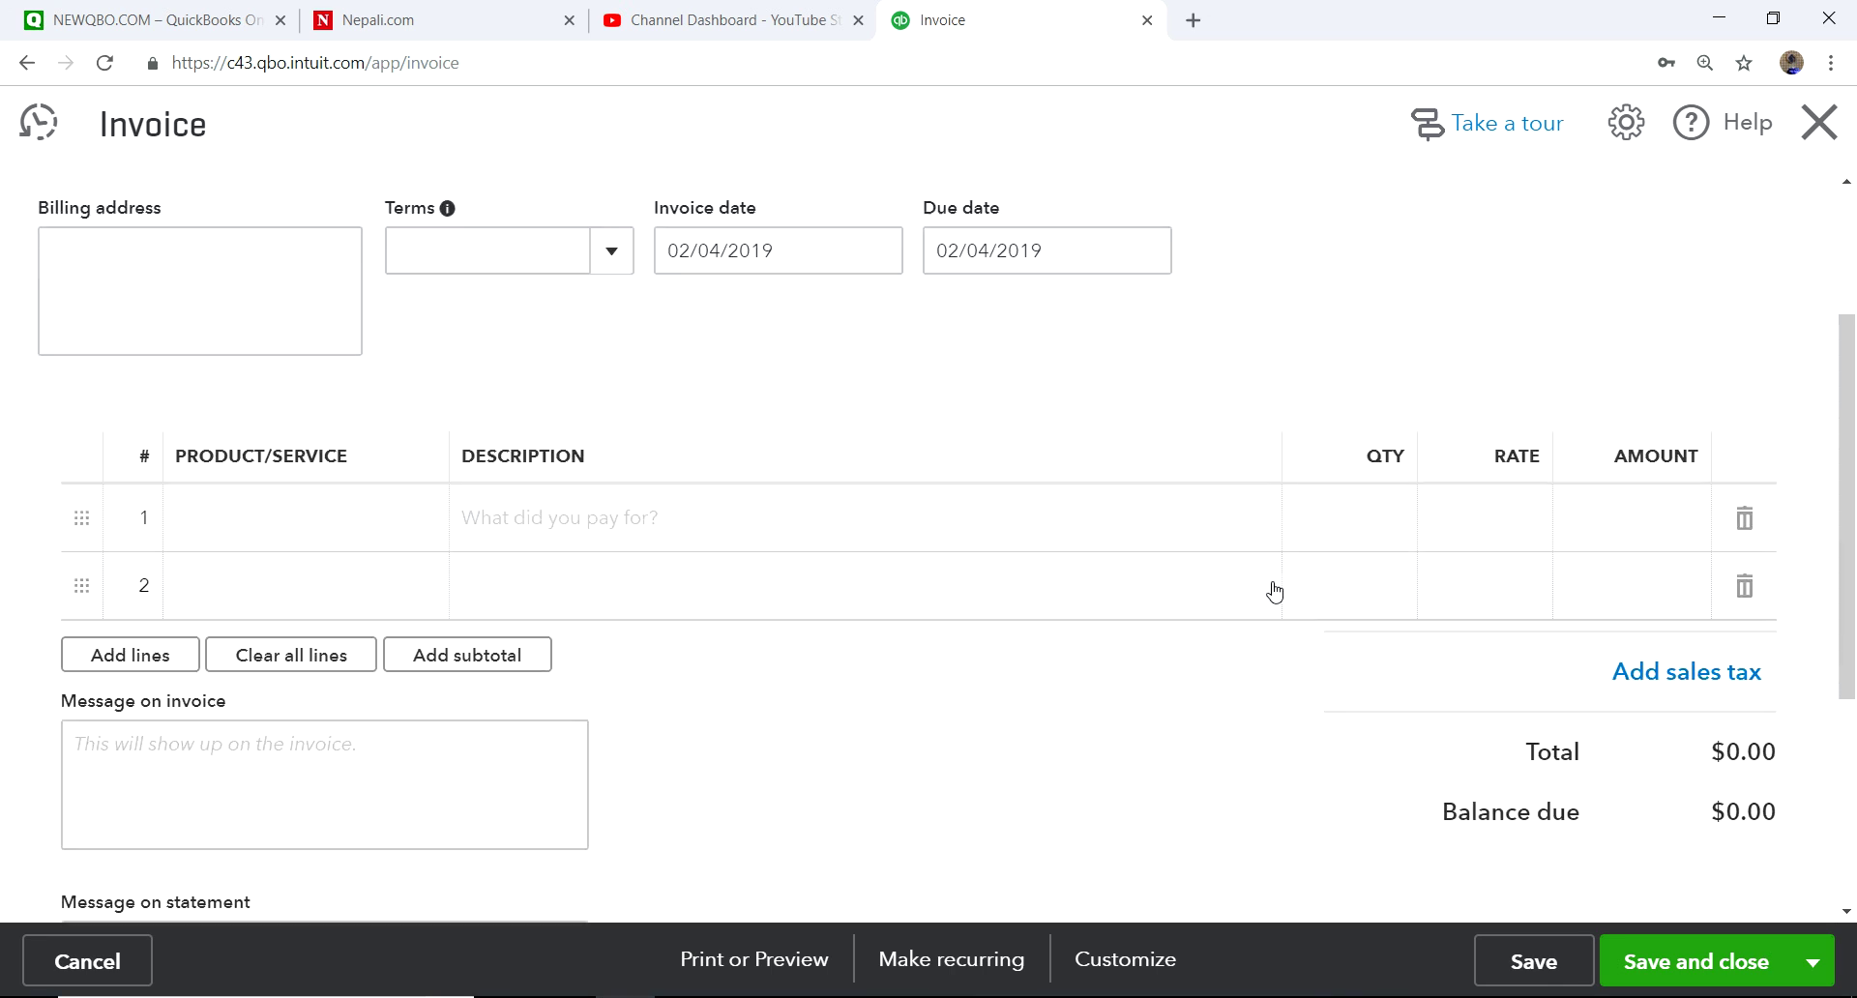
scroll(1273, 592, down, 3)
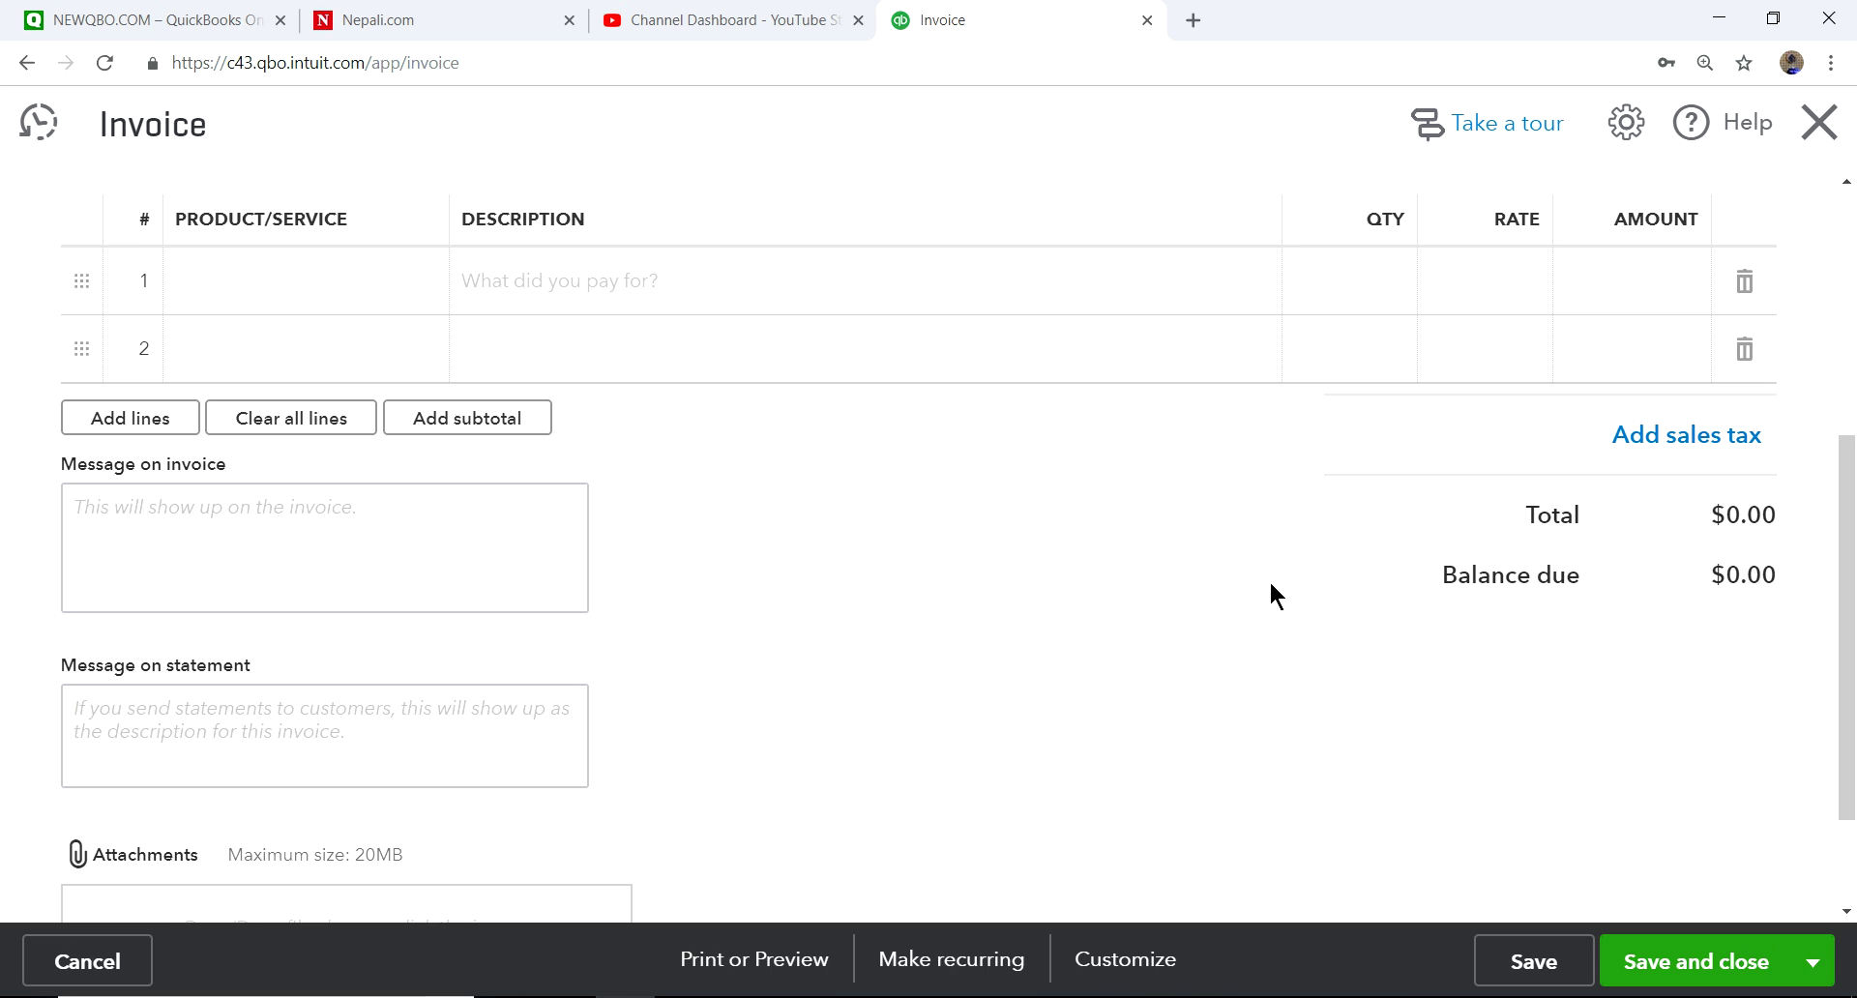
scroll(1273, 595, up, 1)
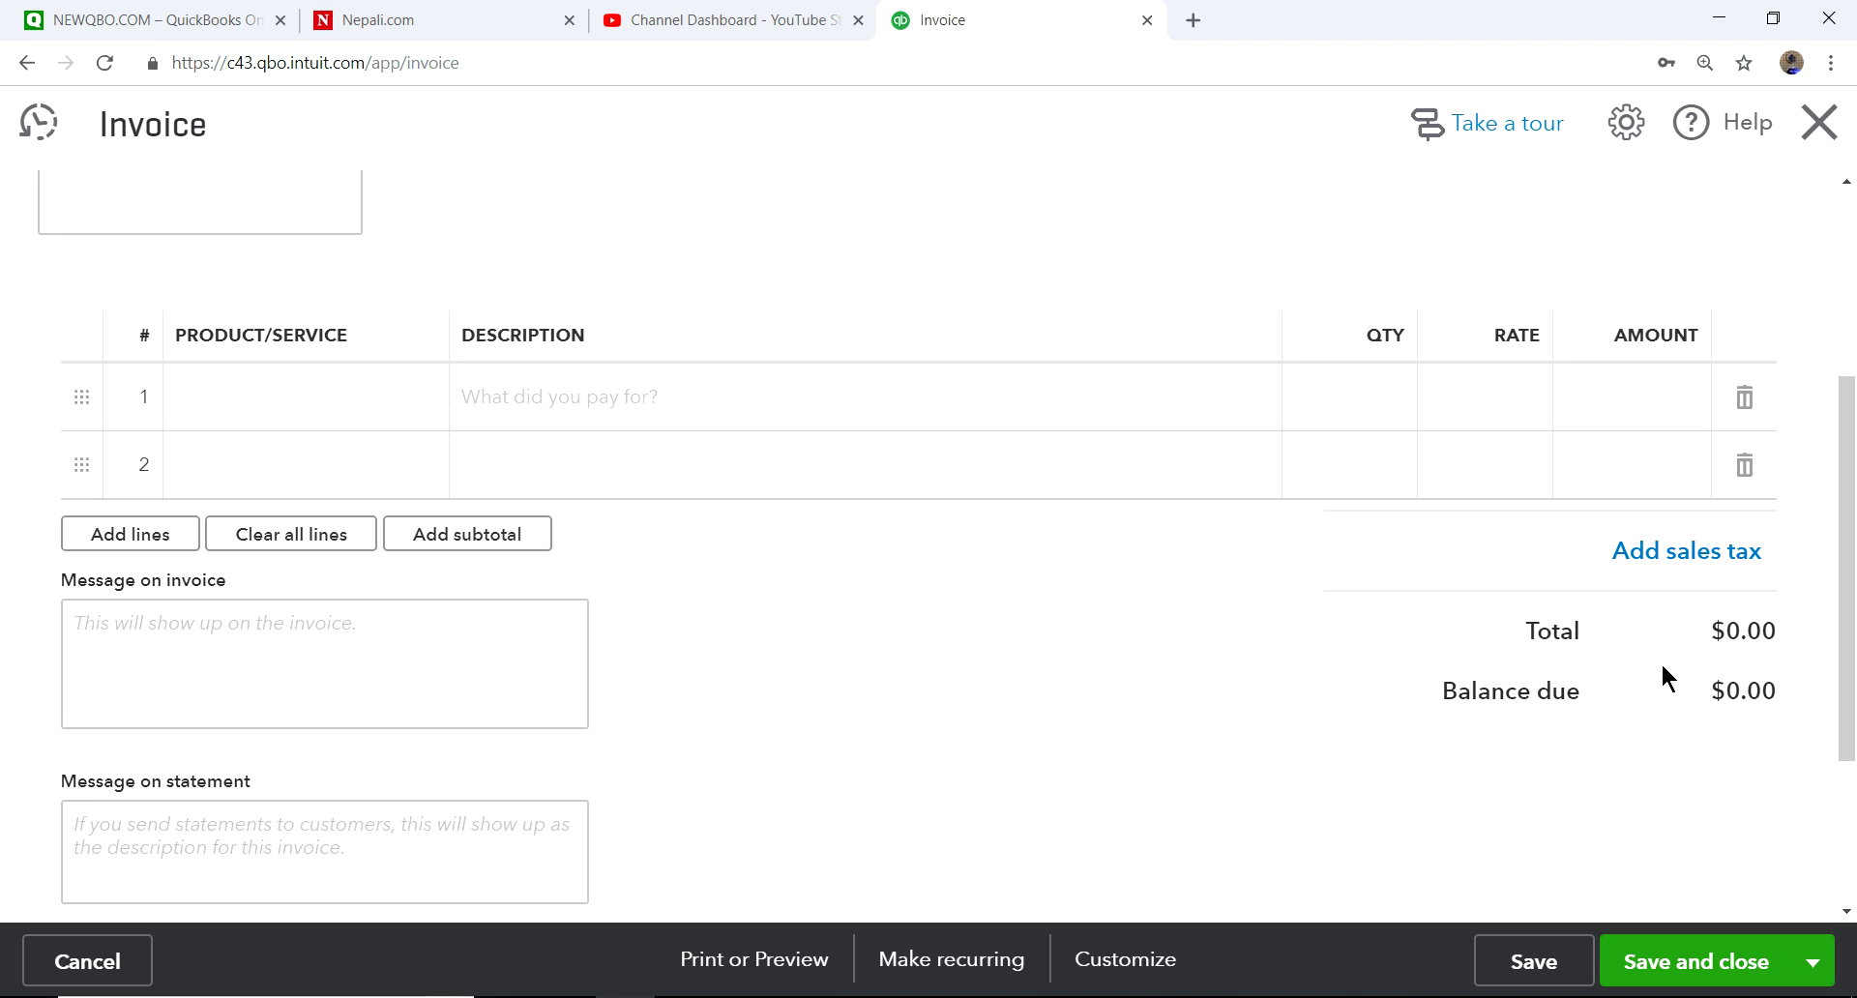
scroll(1223, 687, up, 4)
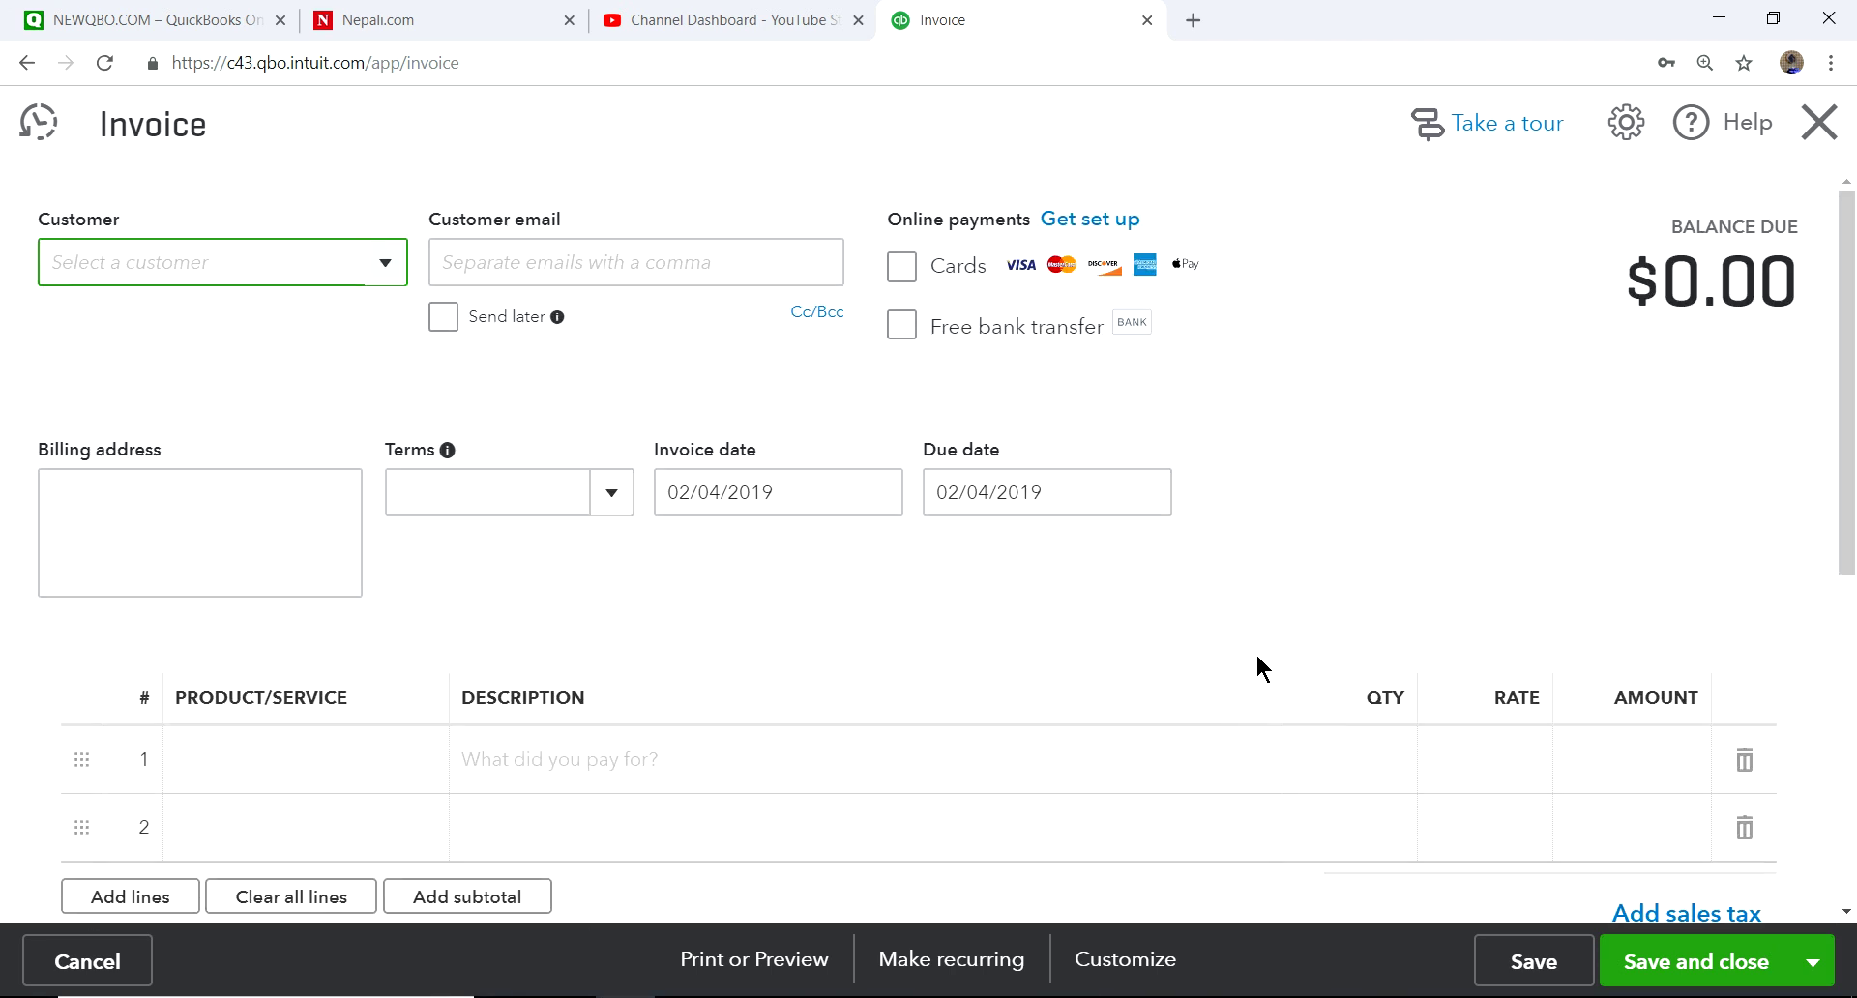
click(1817, 136)
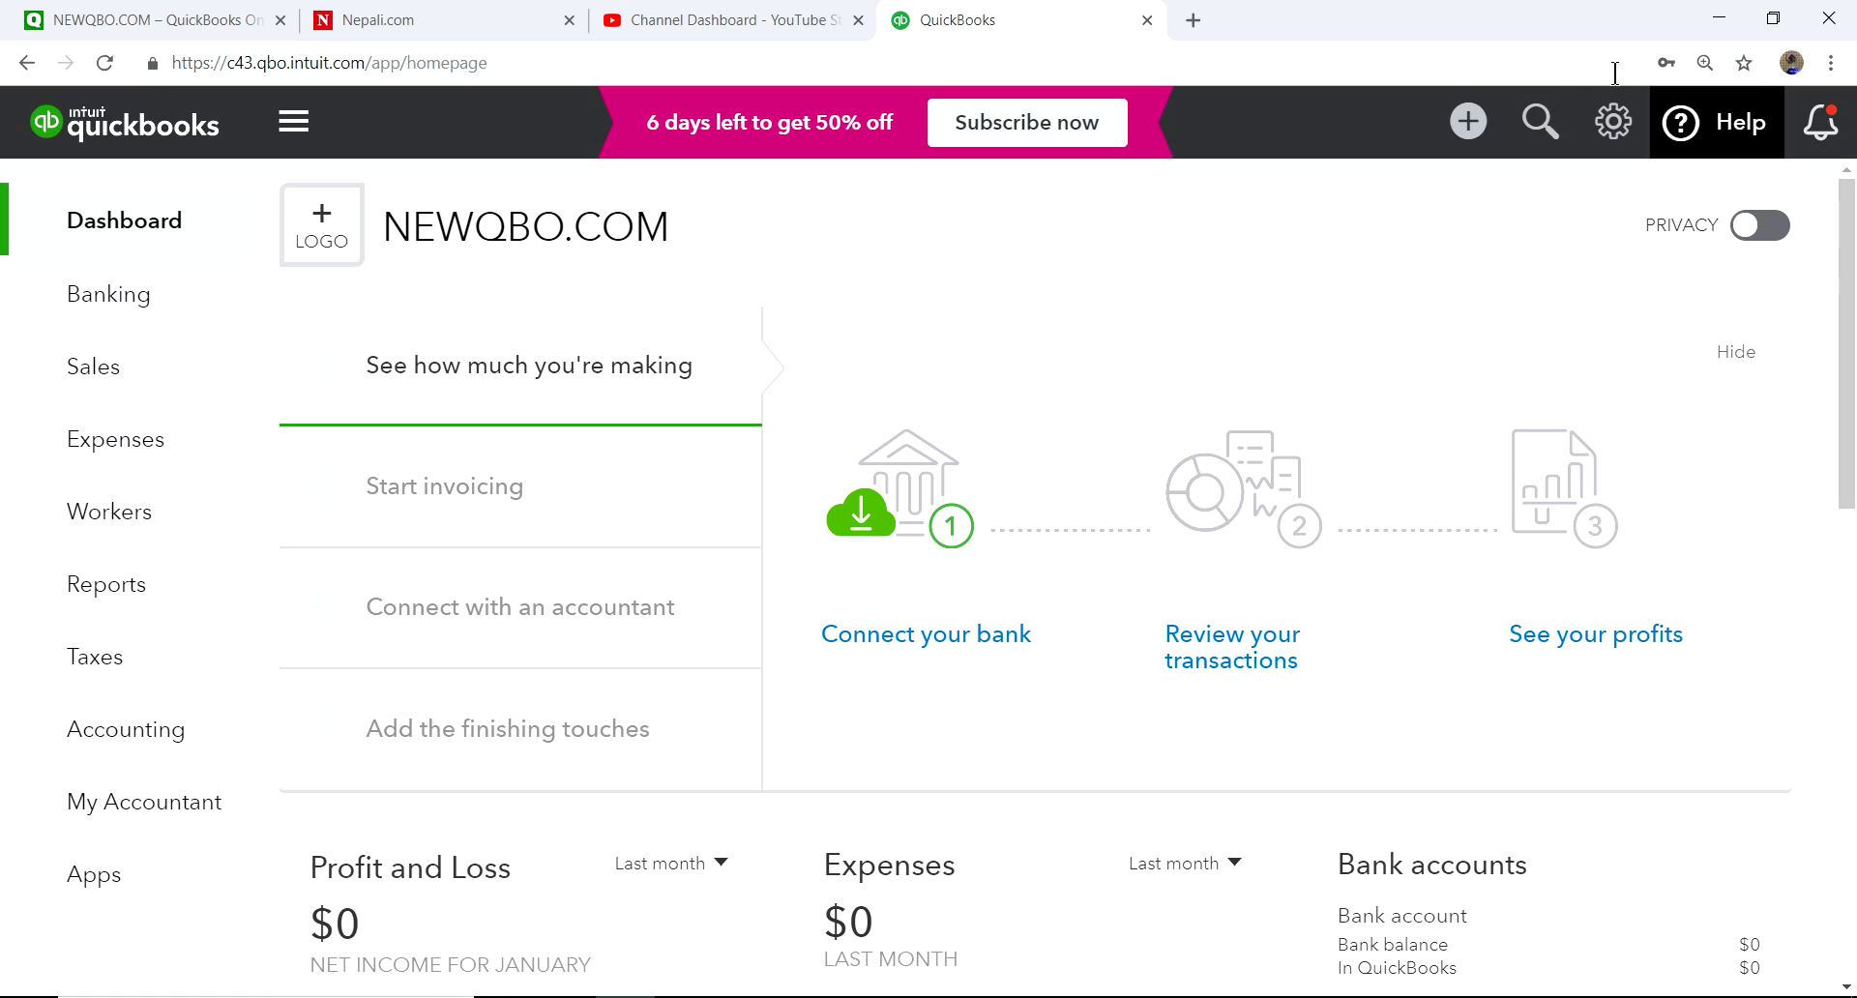
Turn on Shipping under Sales form content in the company's Sales settings and save the change
click(1615, 124)
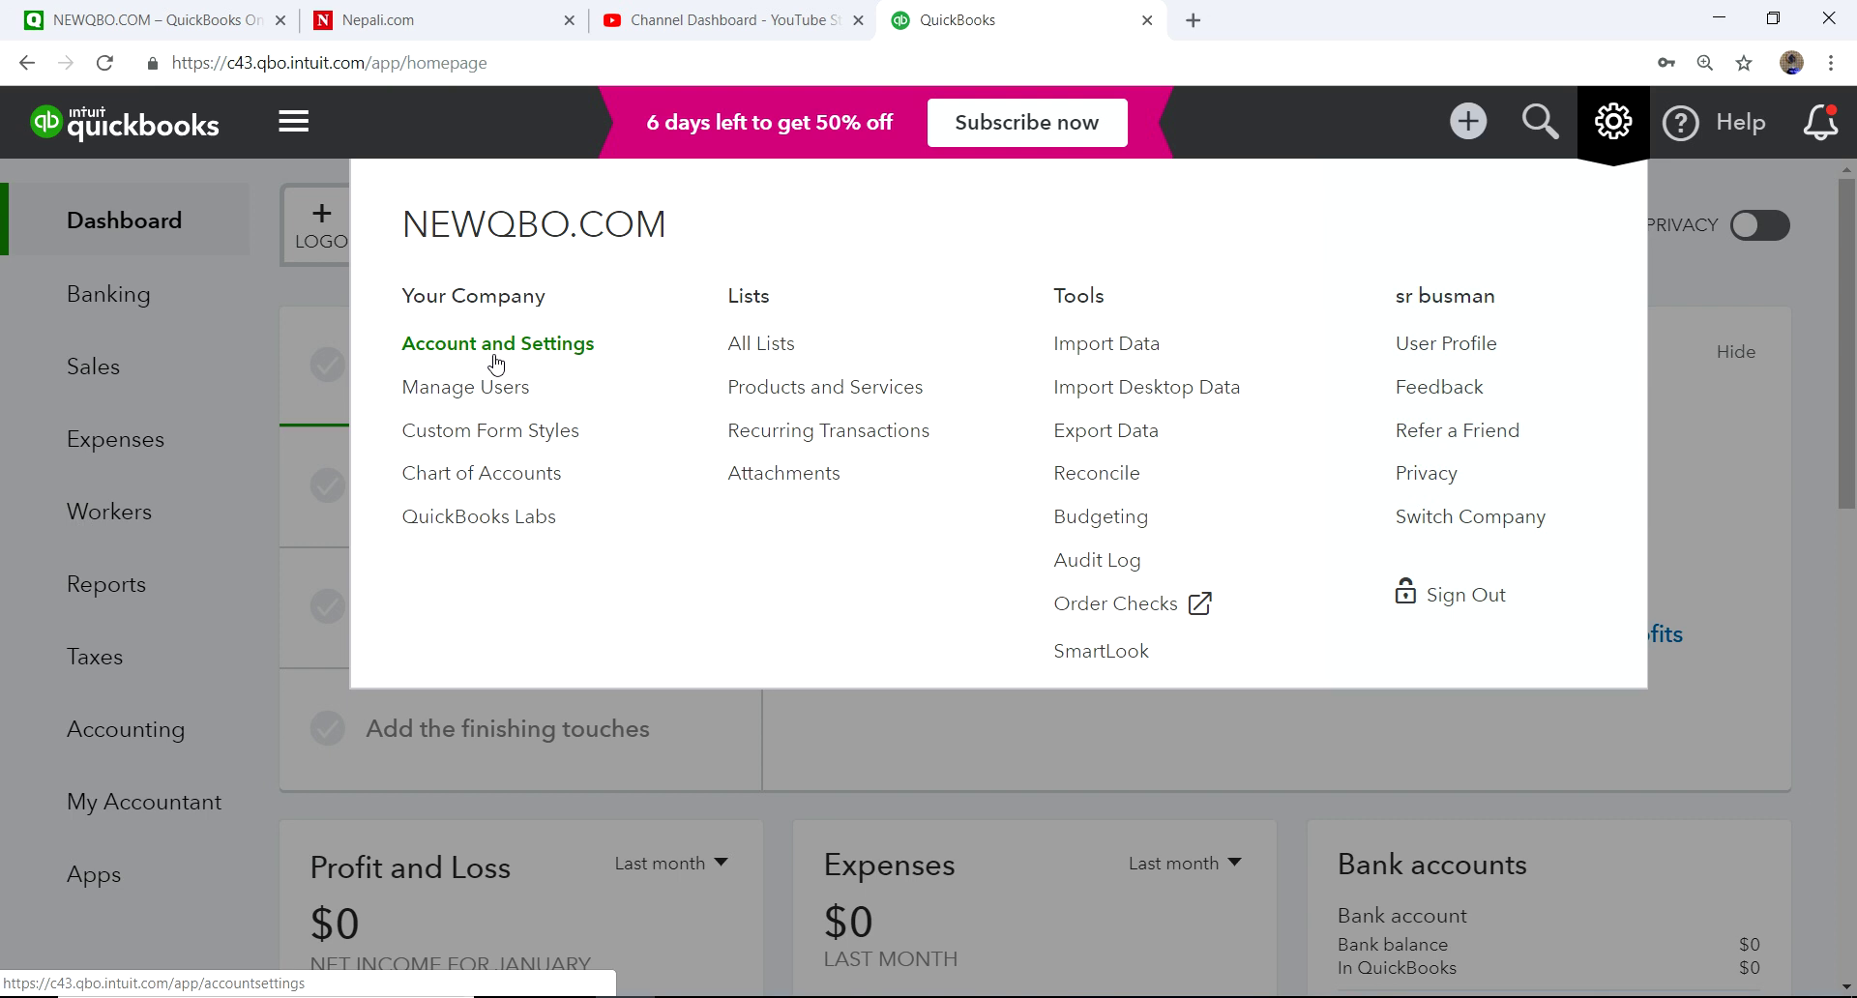
click(549, 348)
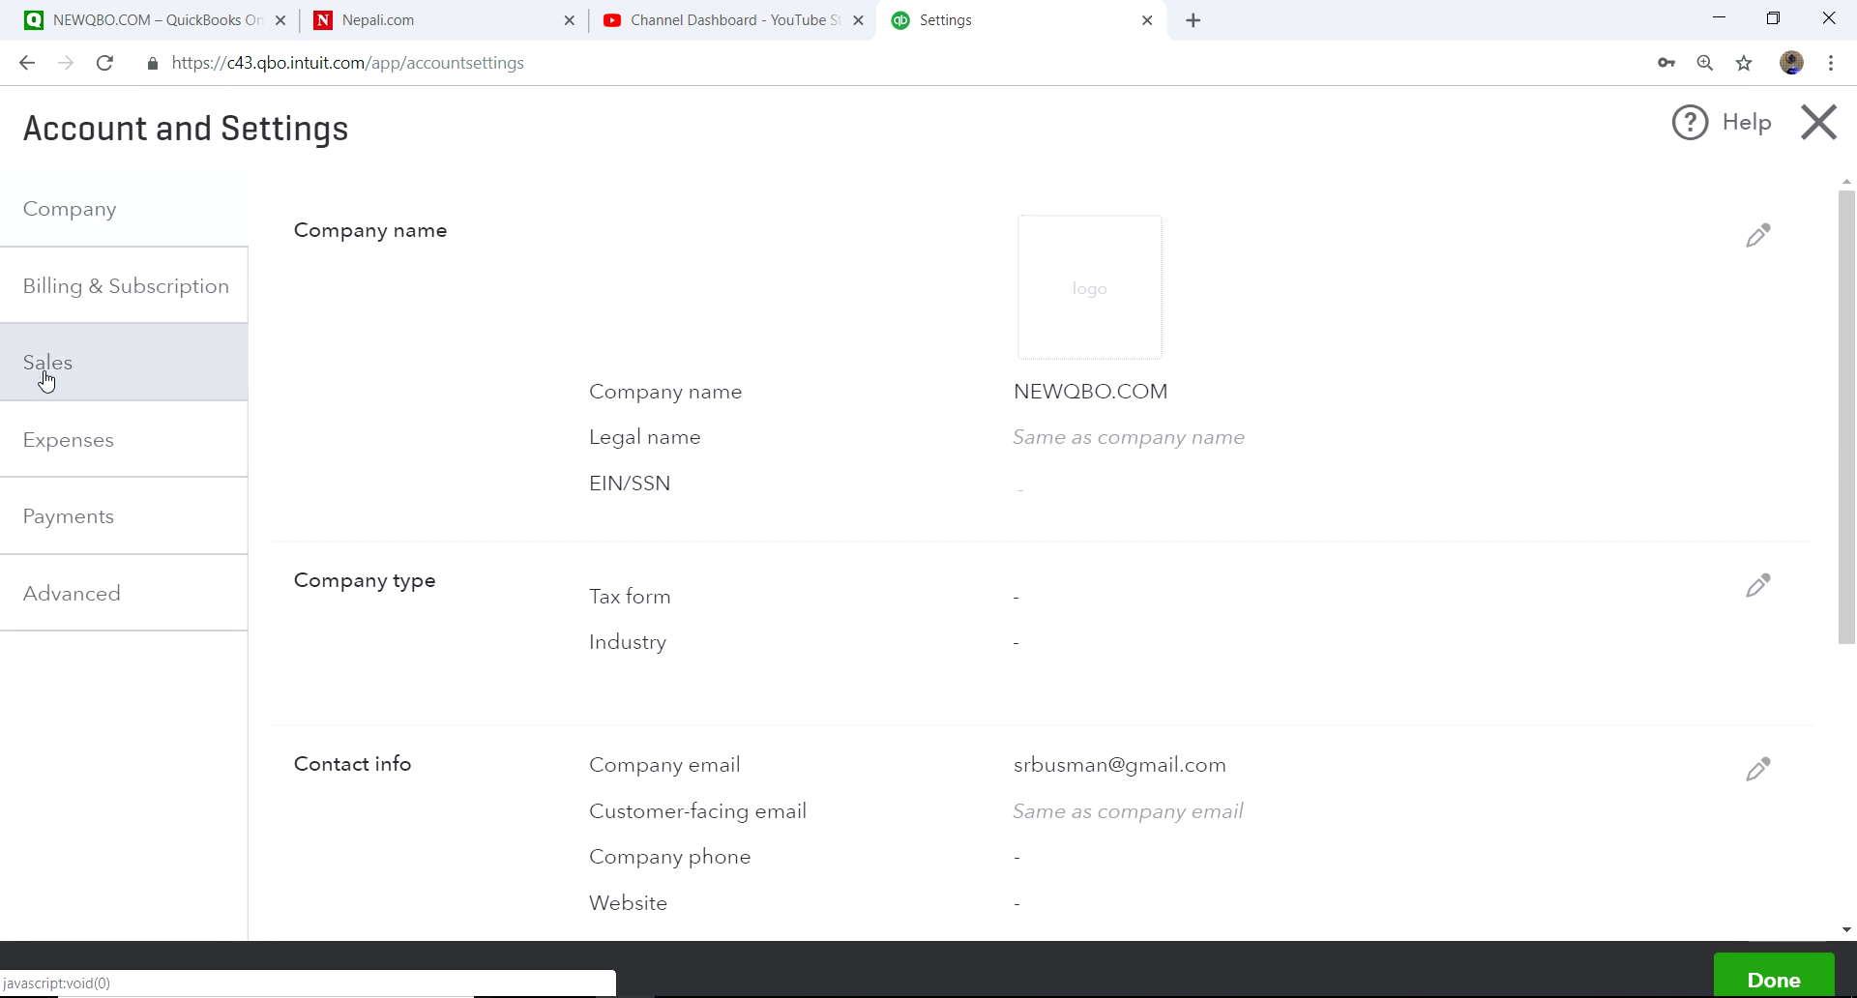
click(68, 370)
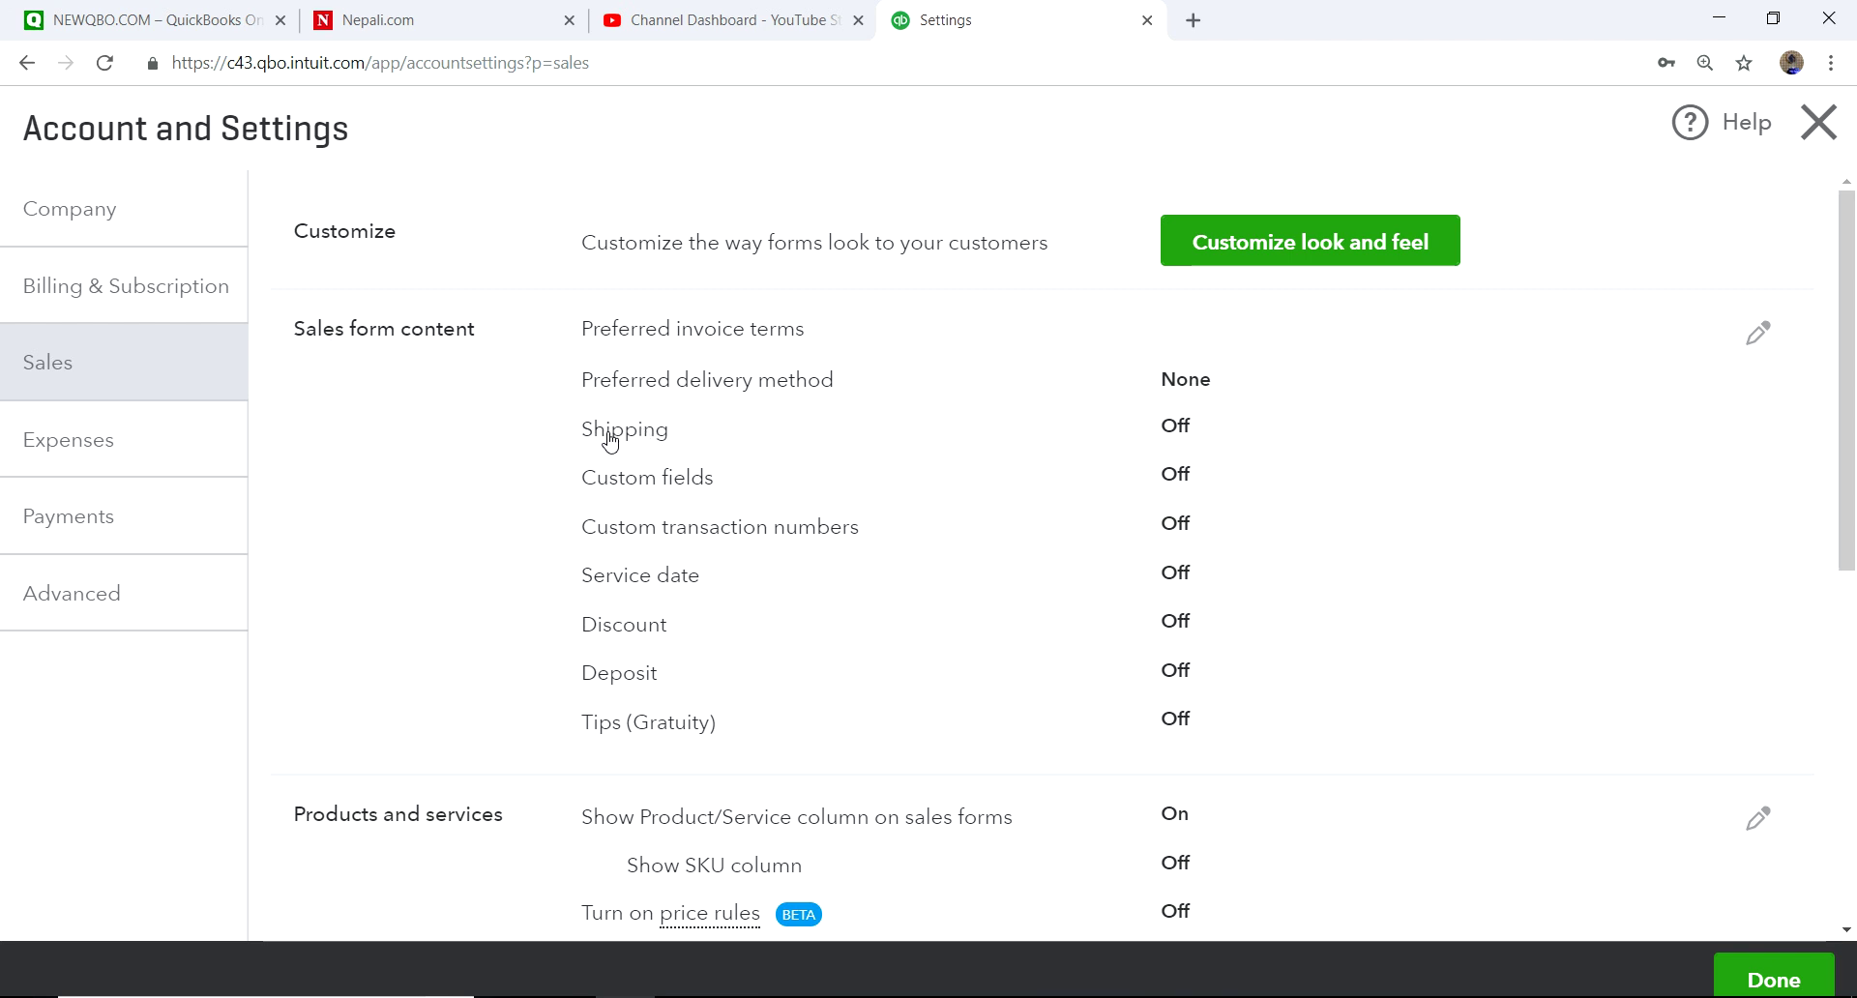
click(1189, 435)
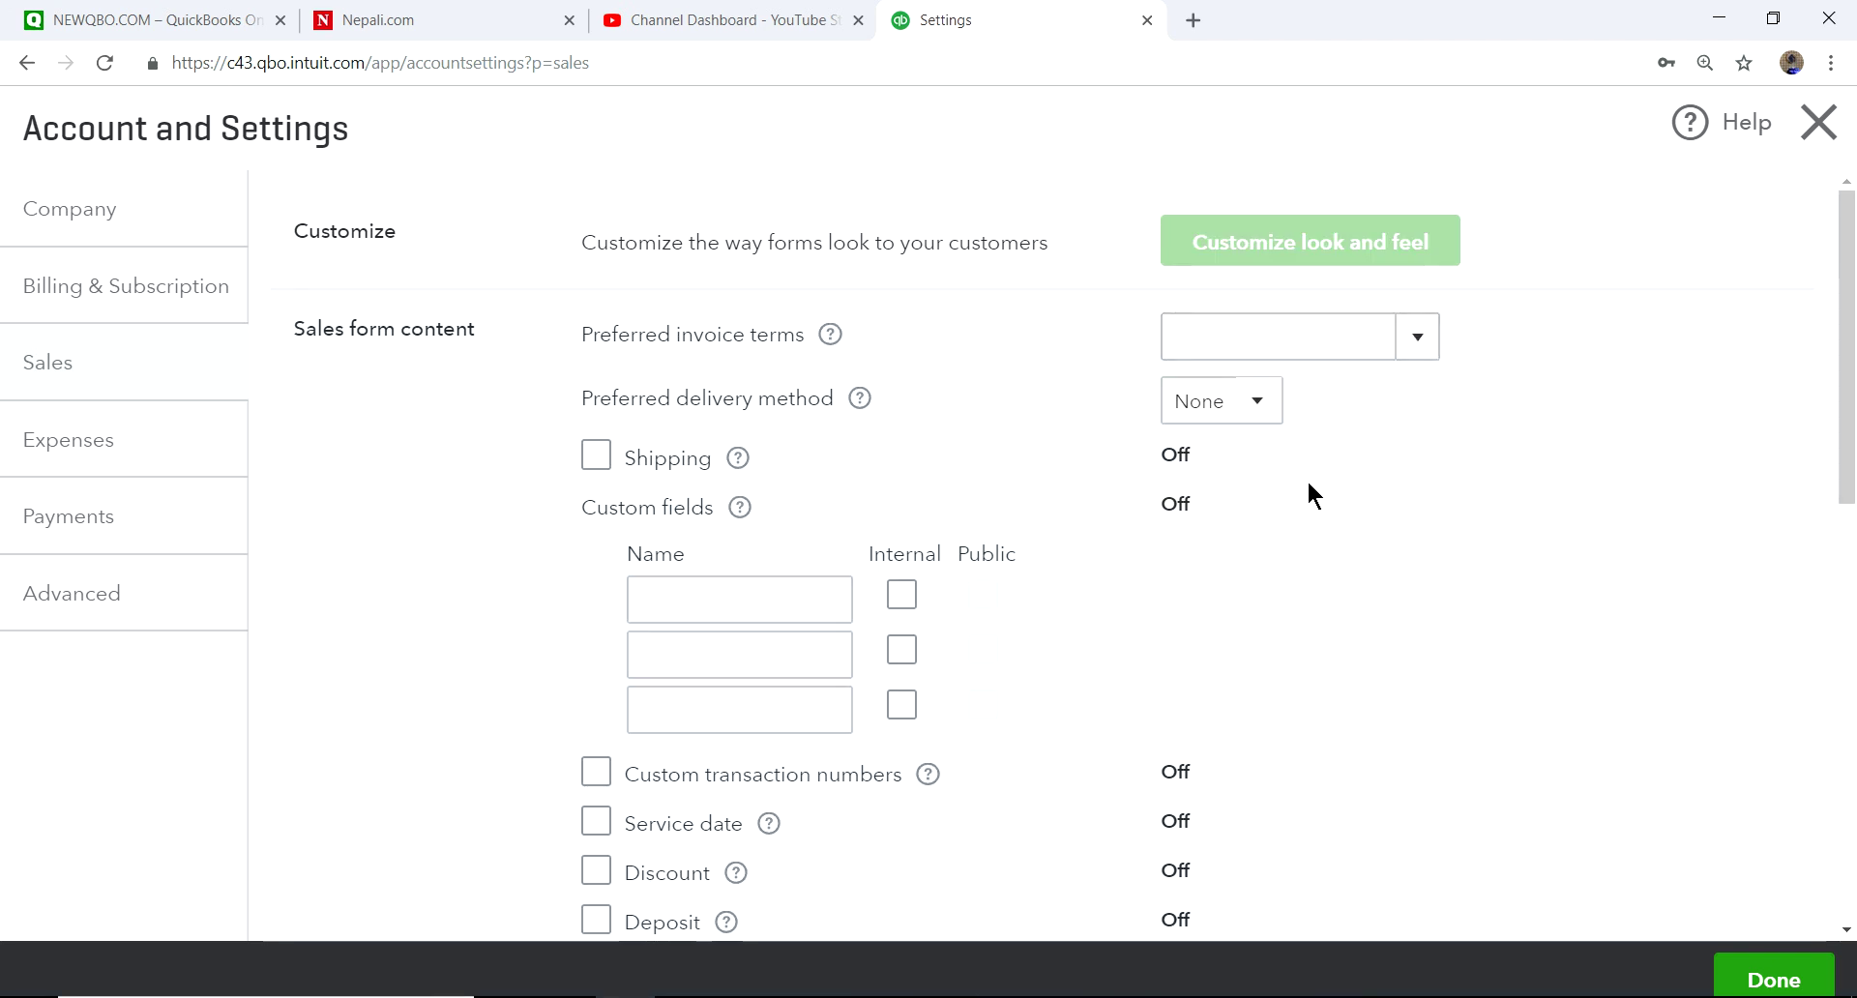
click(596, 454)
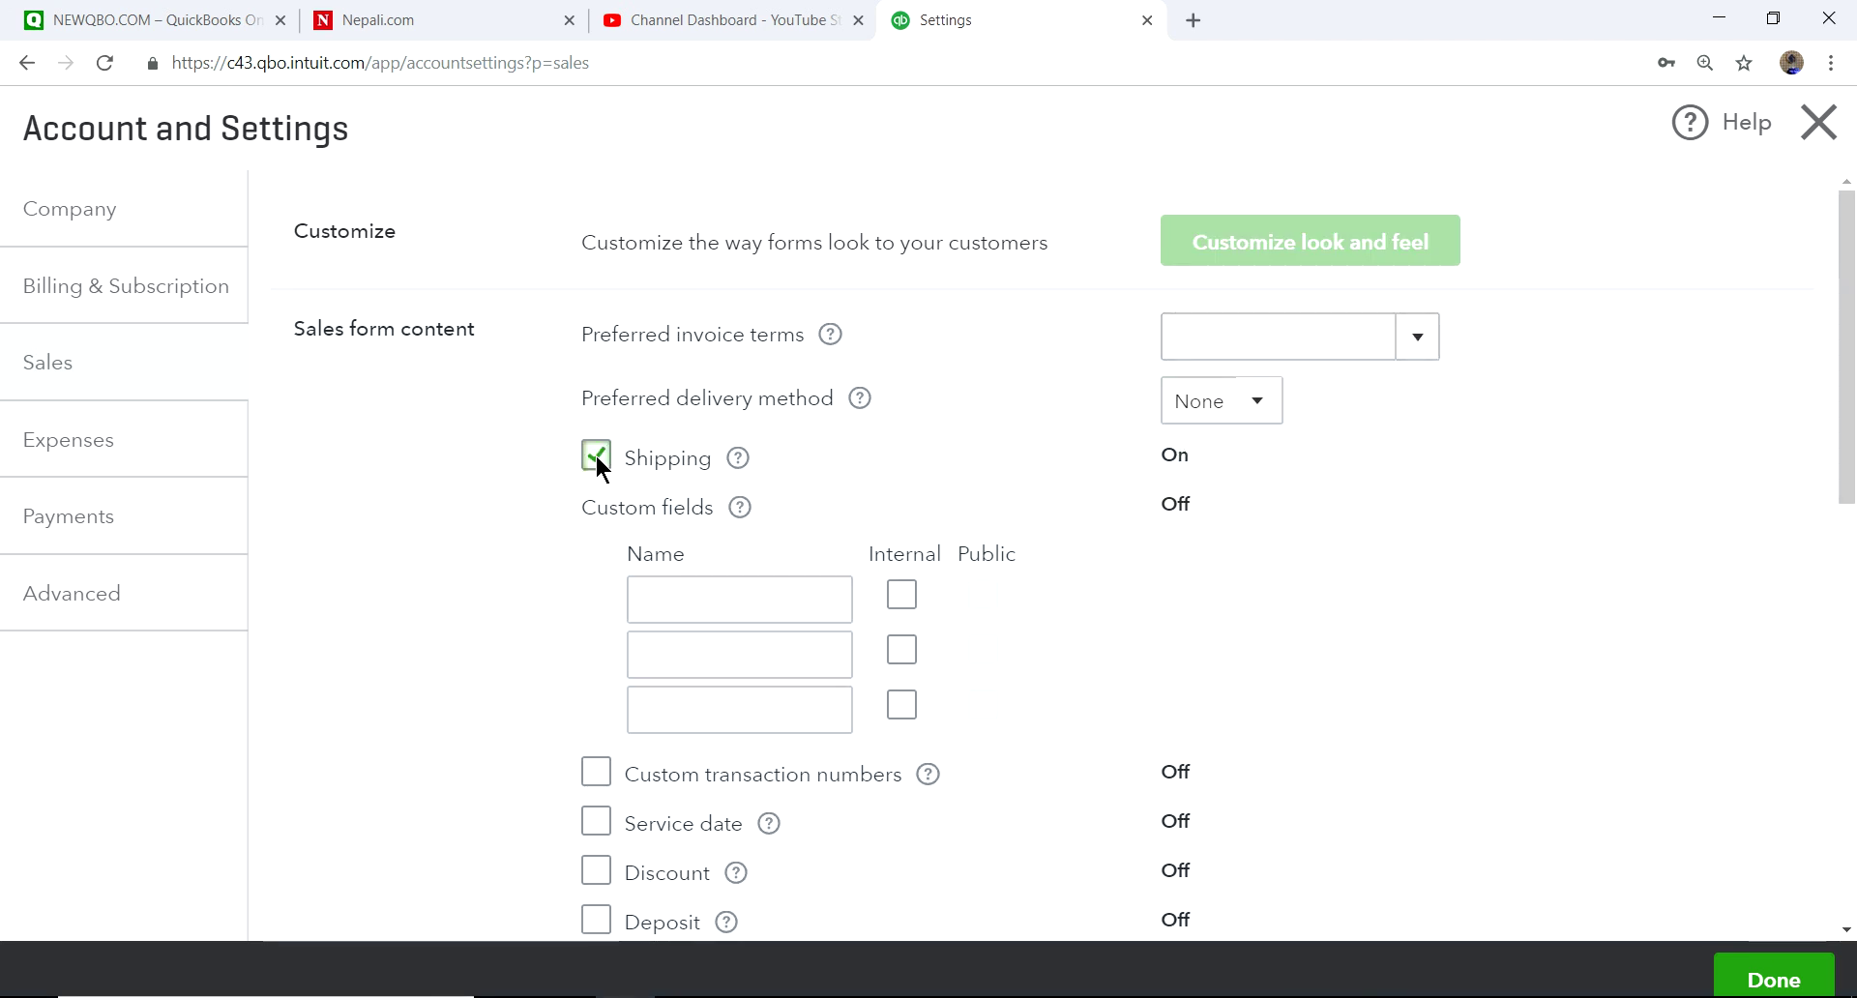
scroll(1315, 571, down, 2)
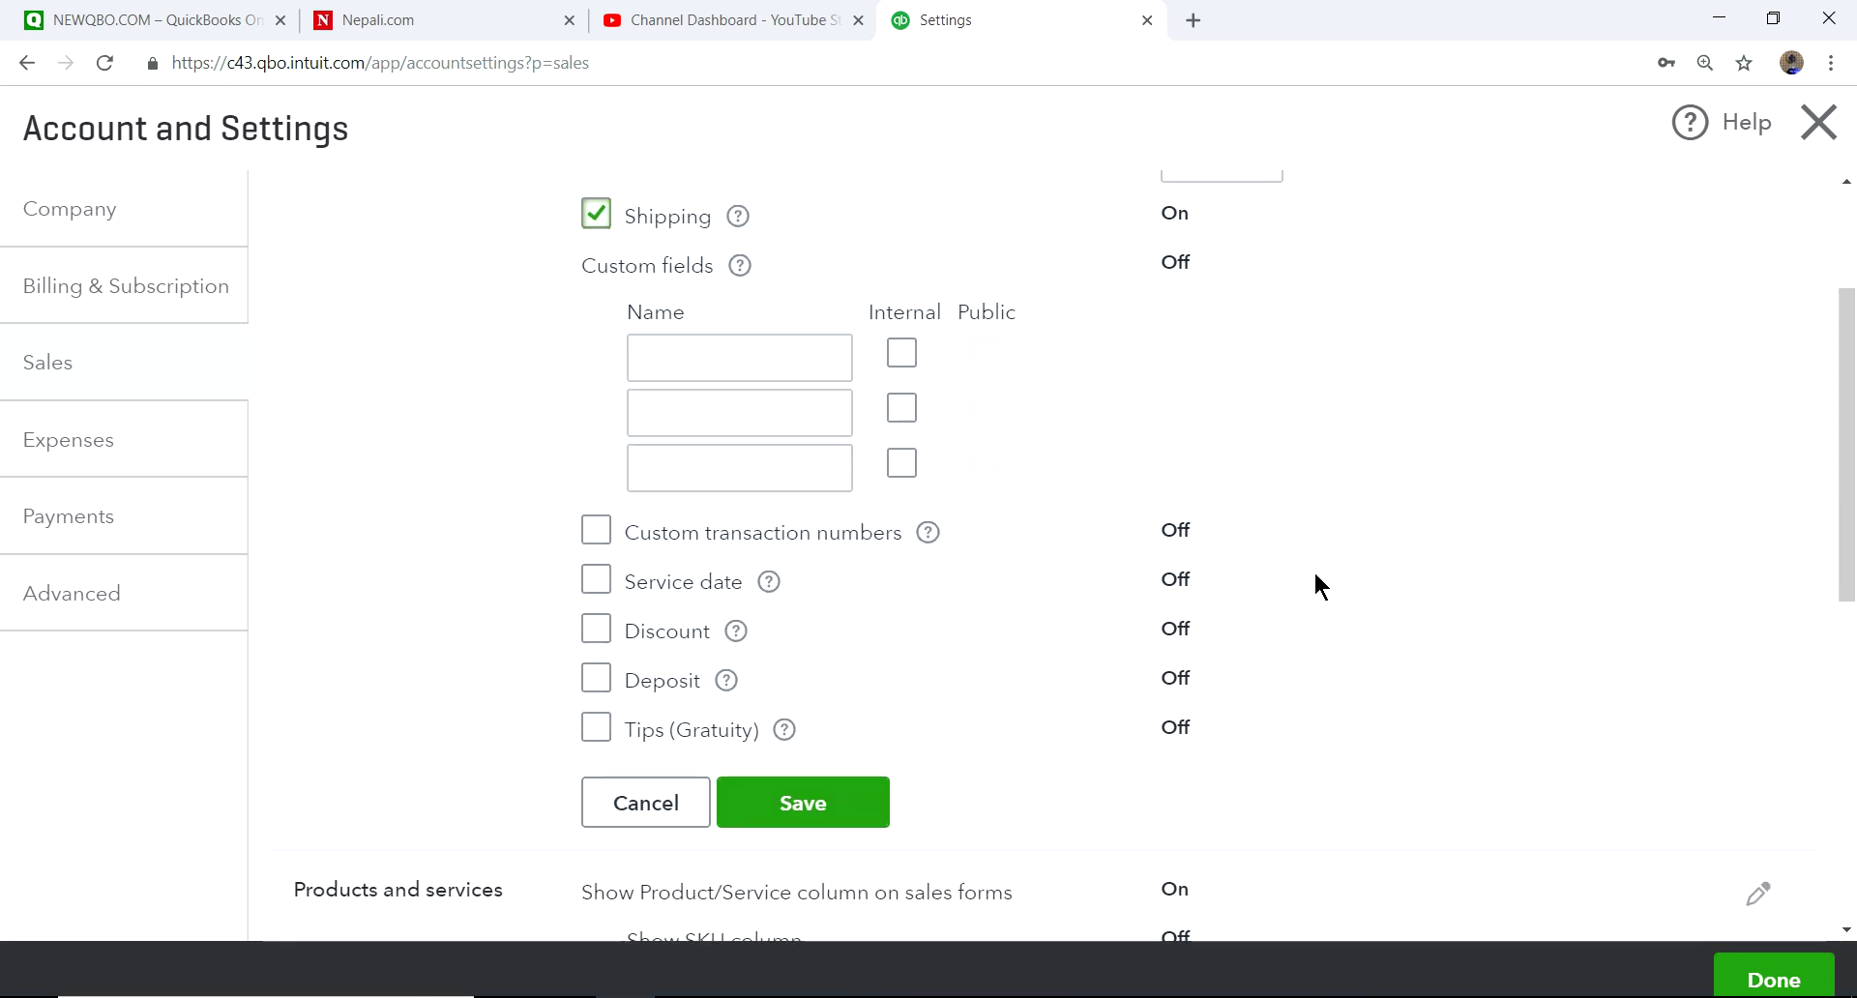
click(806, 802)
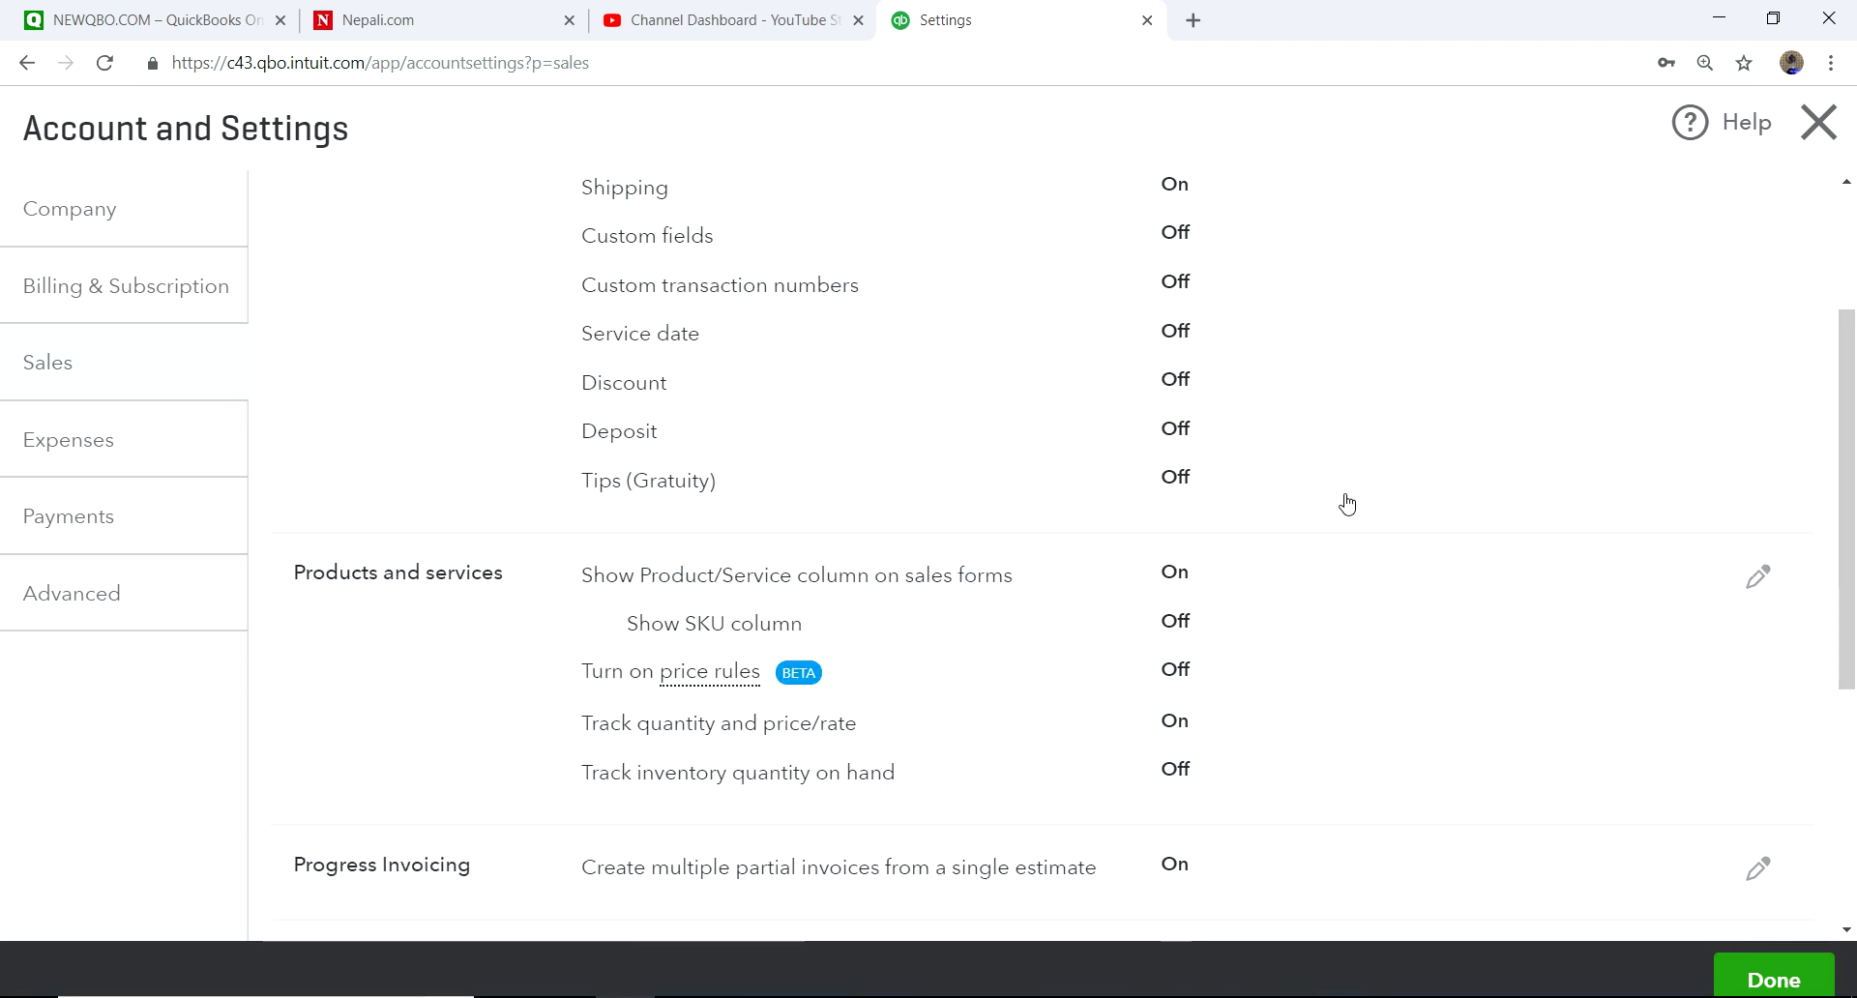
scroll(1330, 501, up, 2)
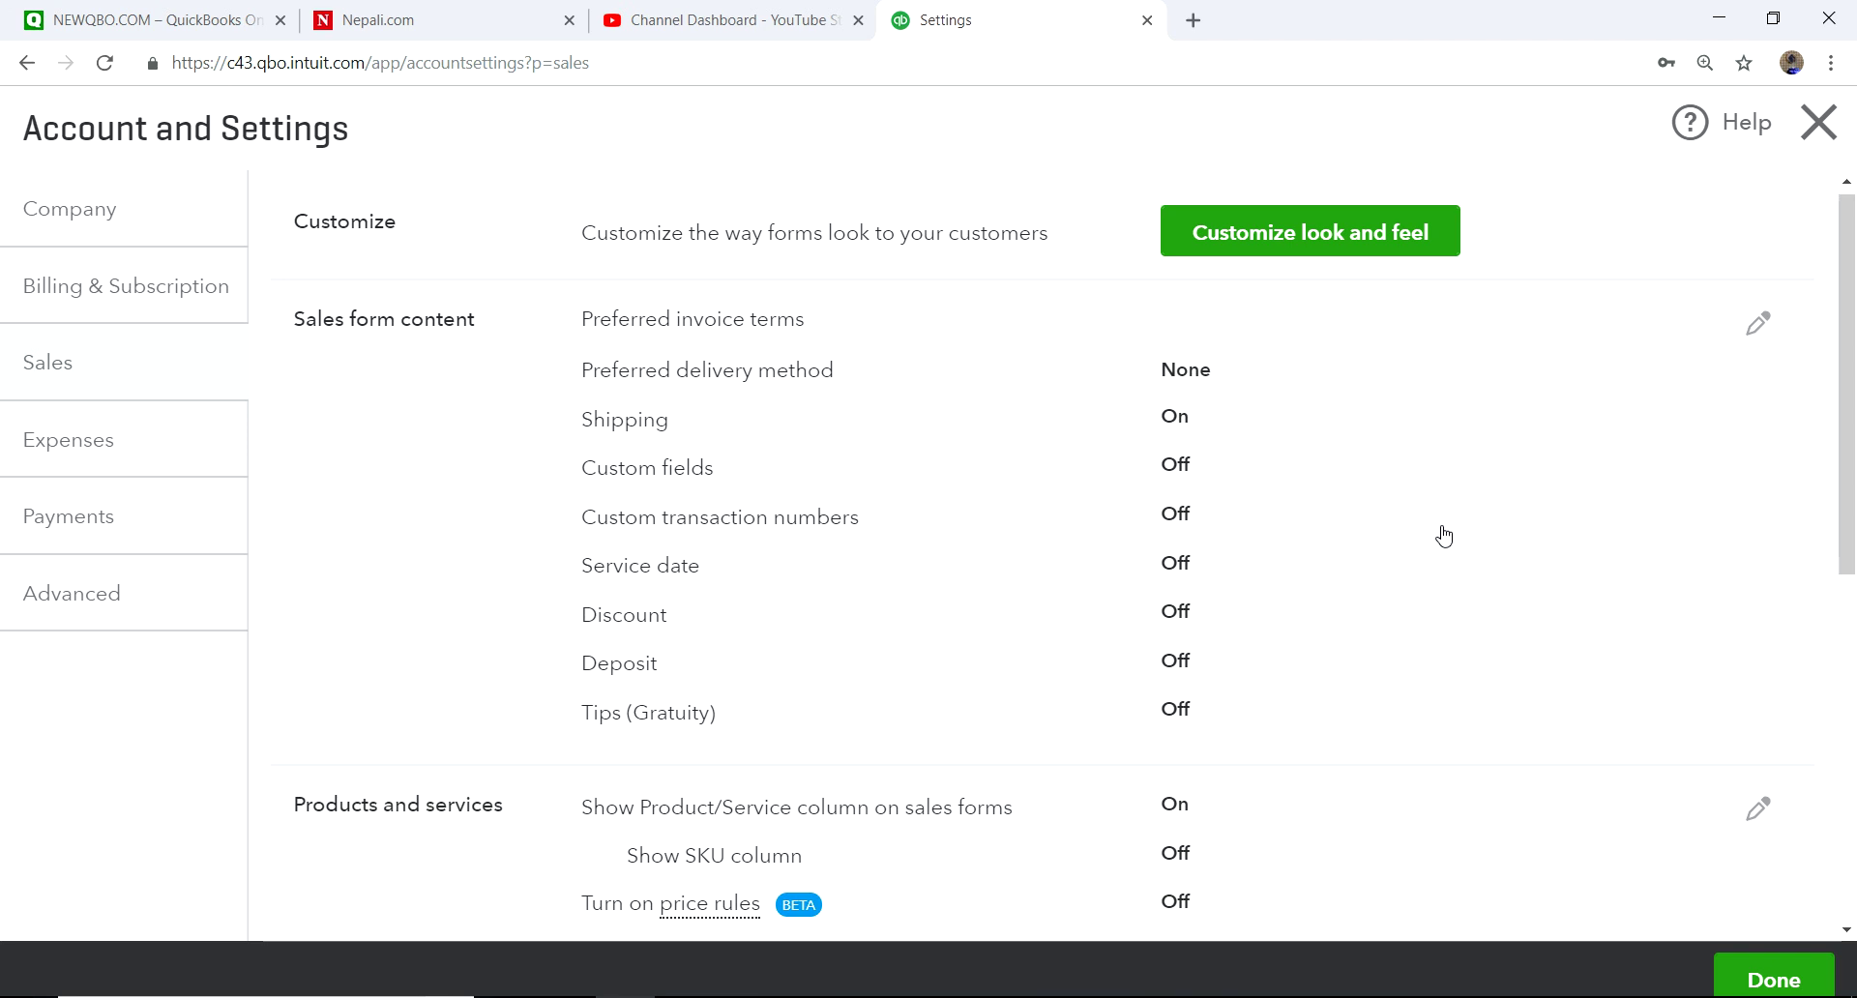
scroll(1442, 531, down, 2)
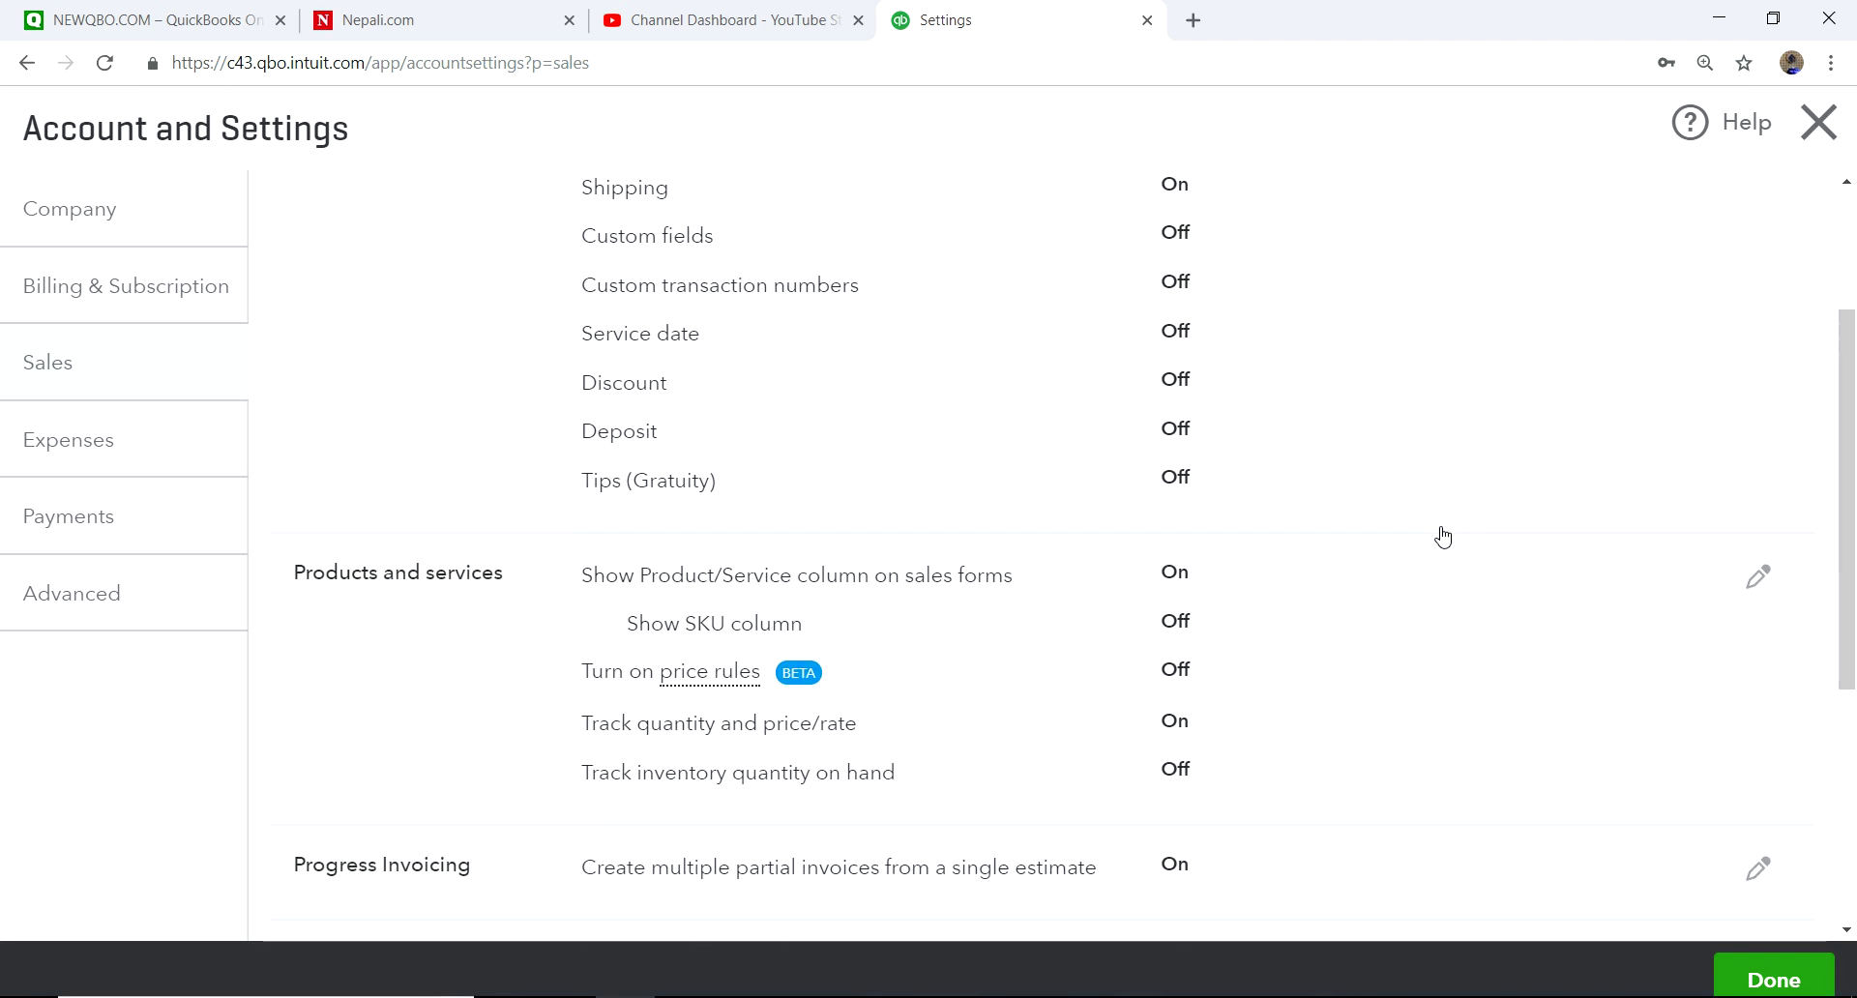
Save the Advanced chart of accounts settings with Shipping Income as the shipping account, and finish the account settings
click(66, 604)
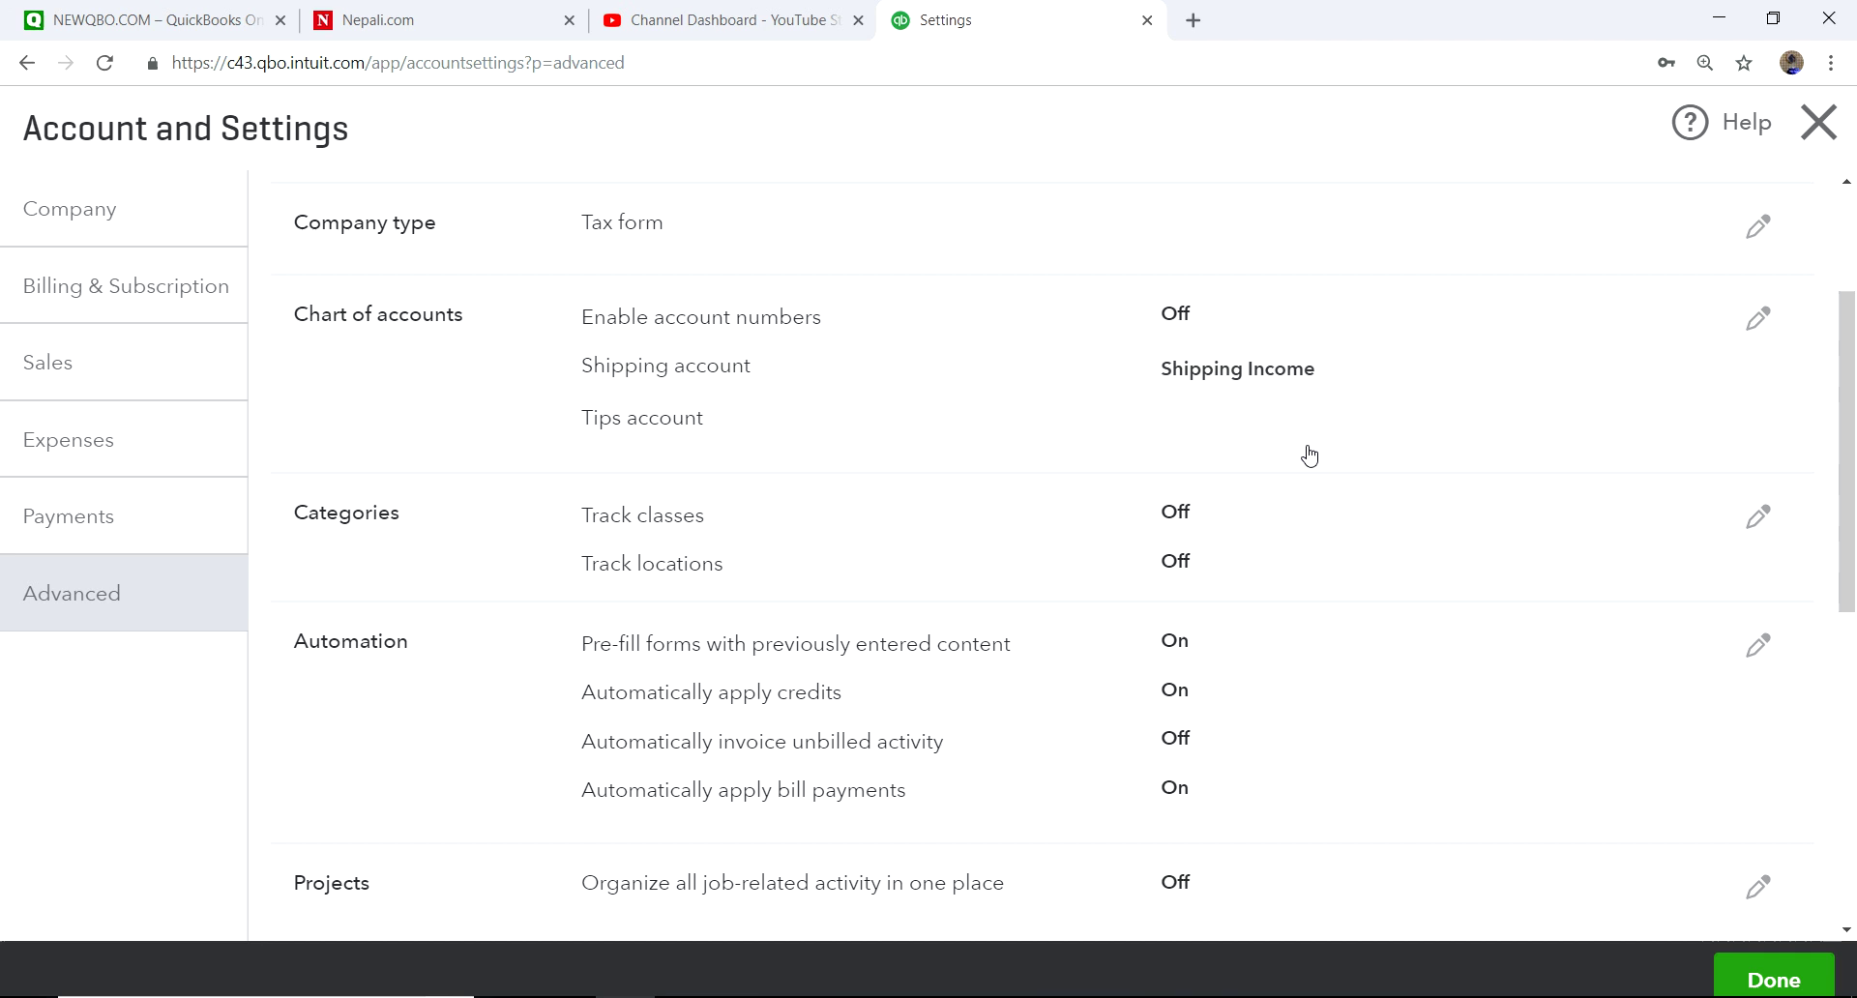
click(1352, 371)
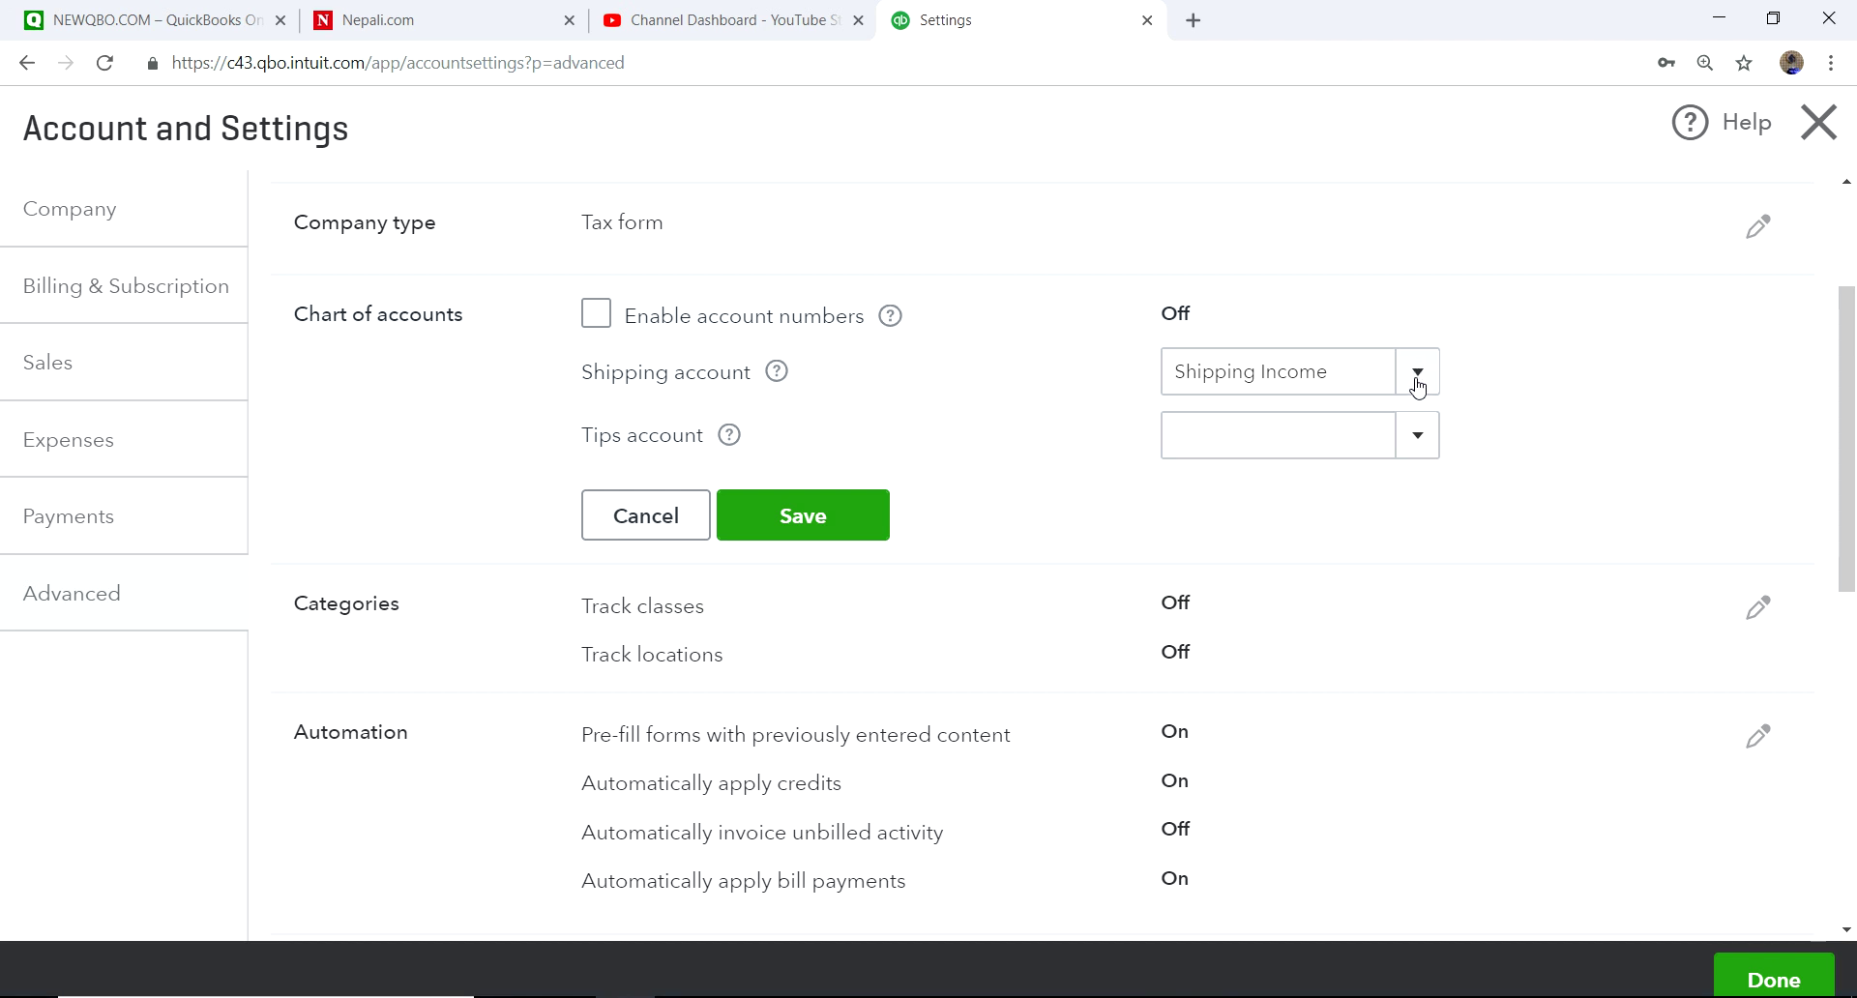
click(1417, 381)
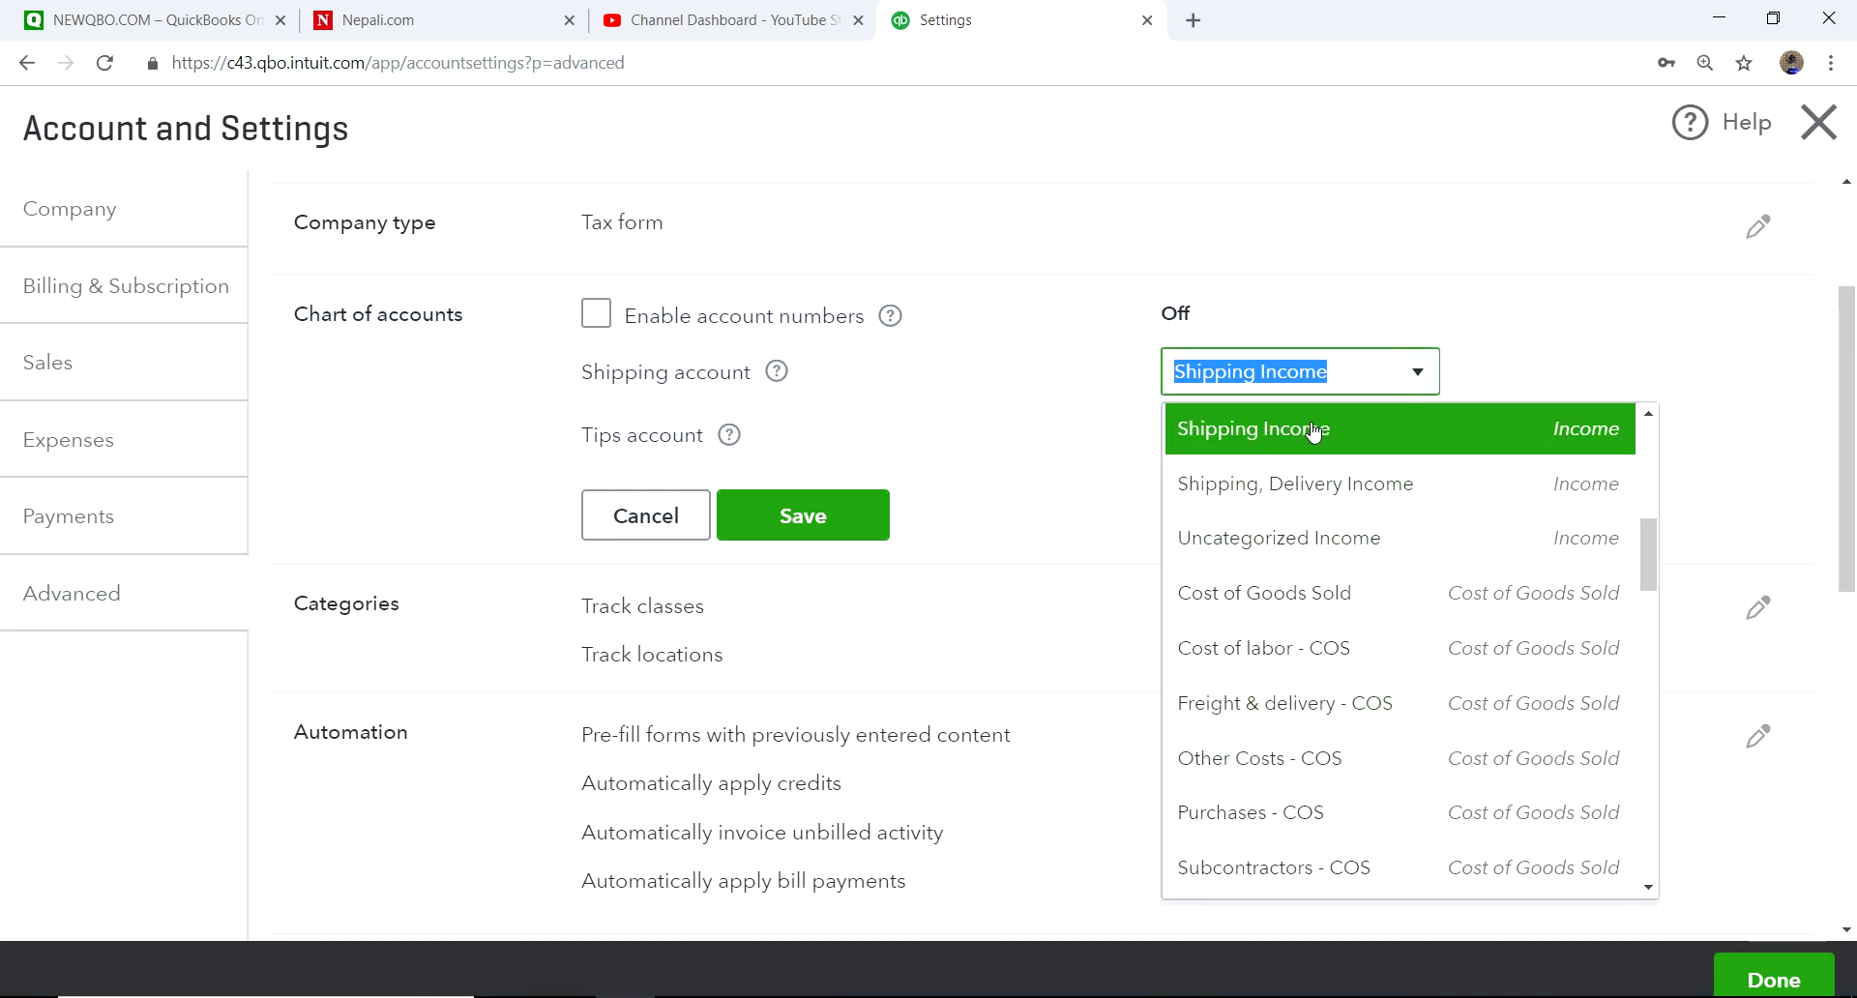
click(1502, 328)
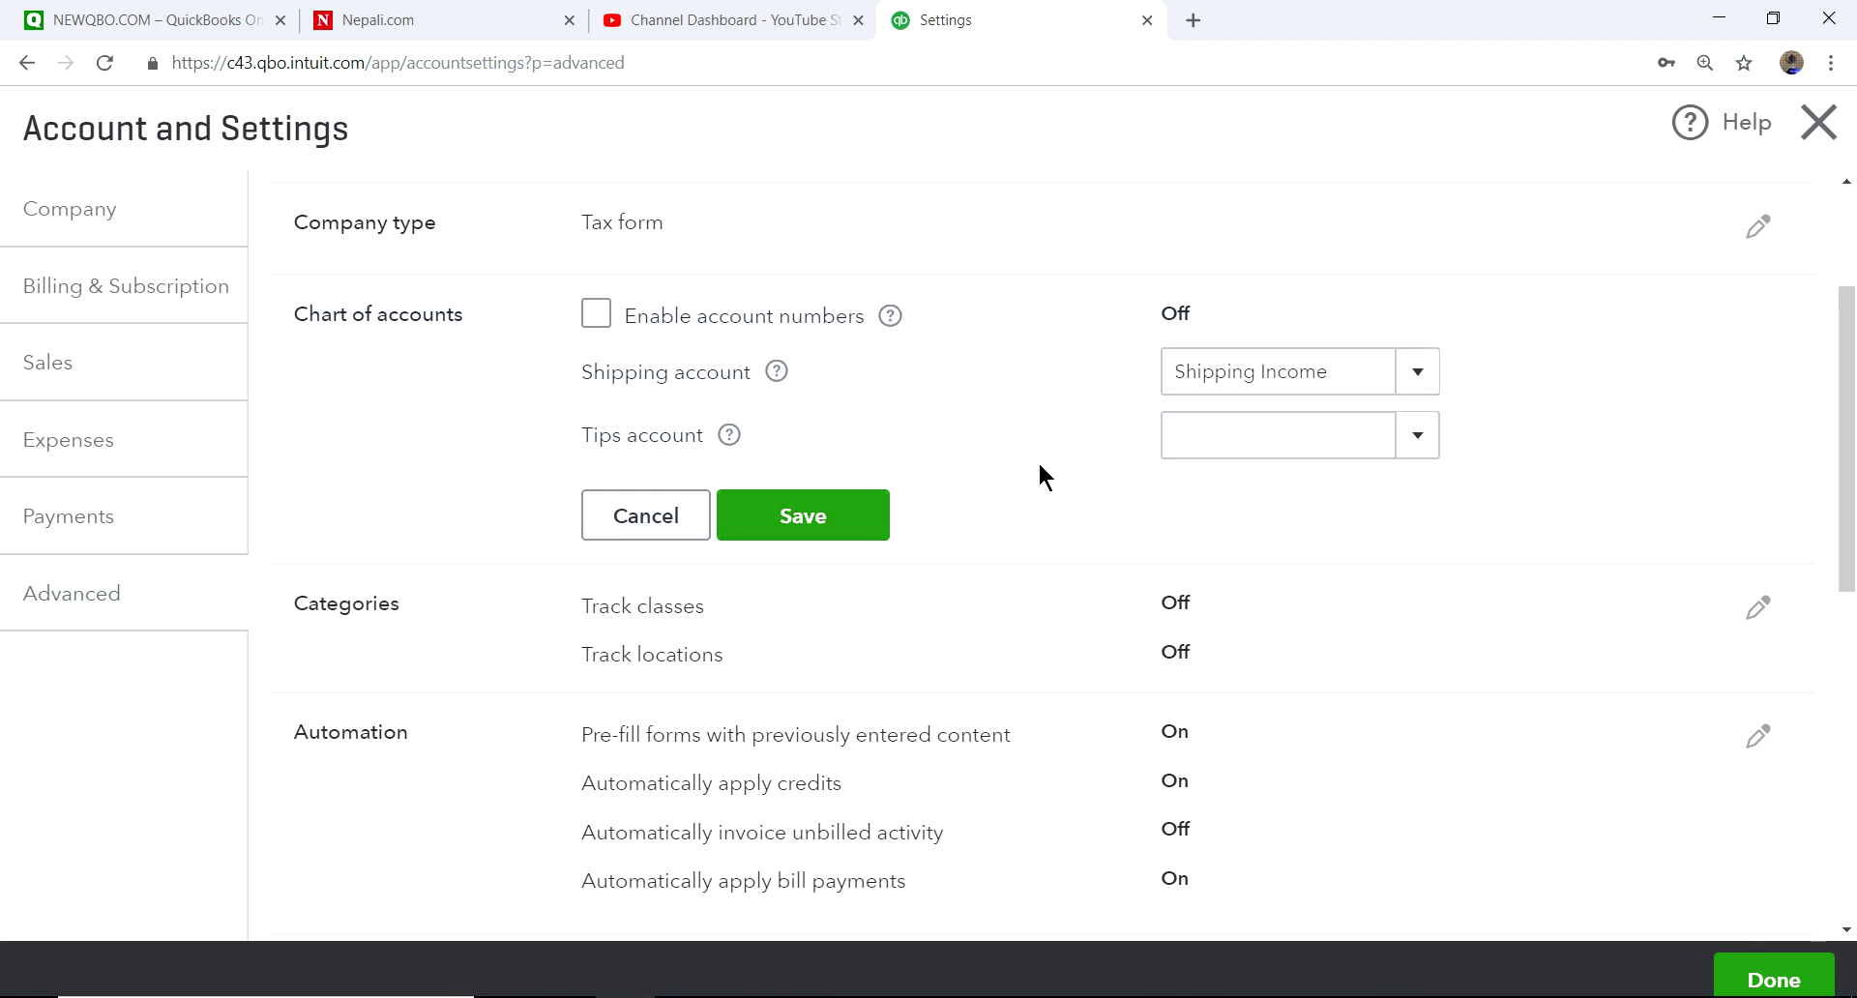
click(817, 528)
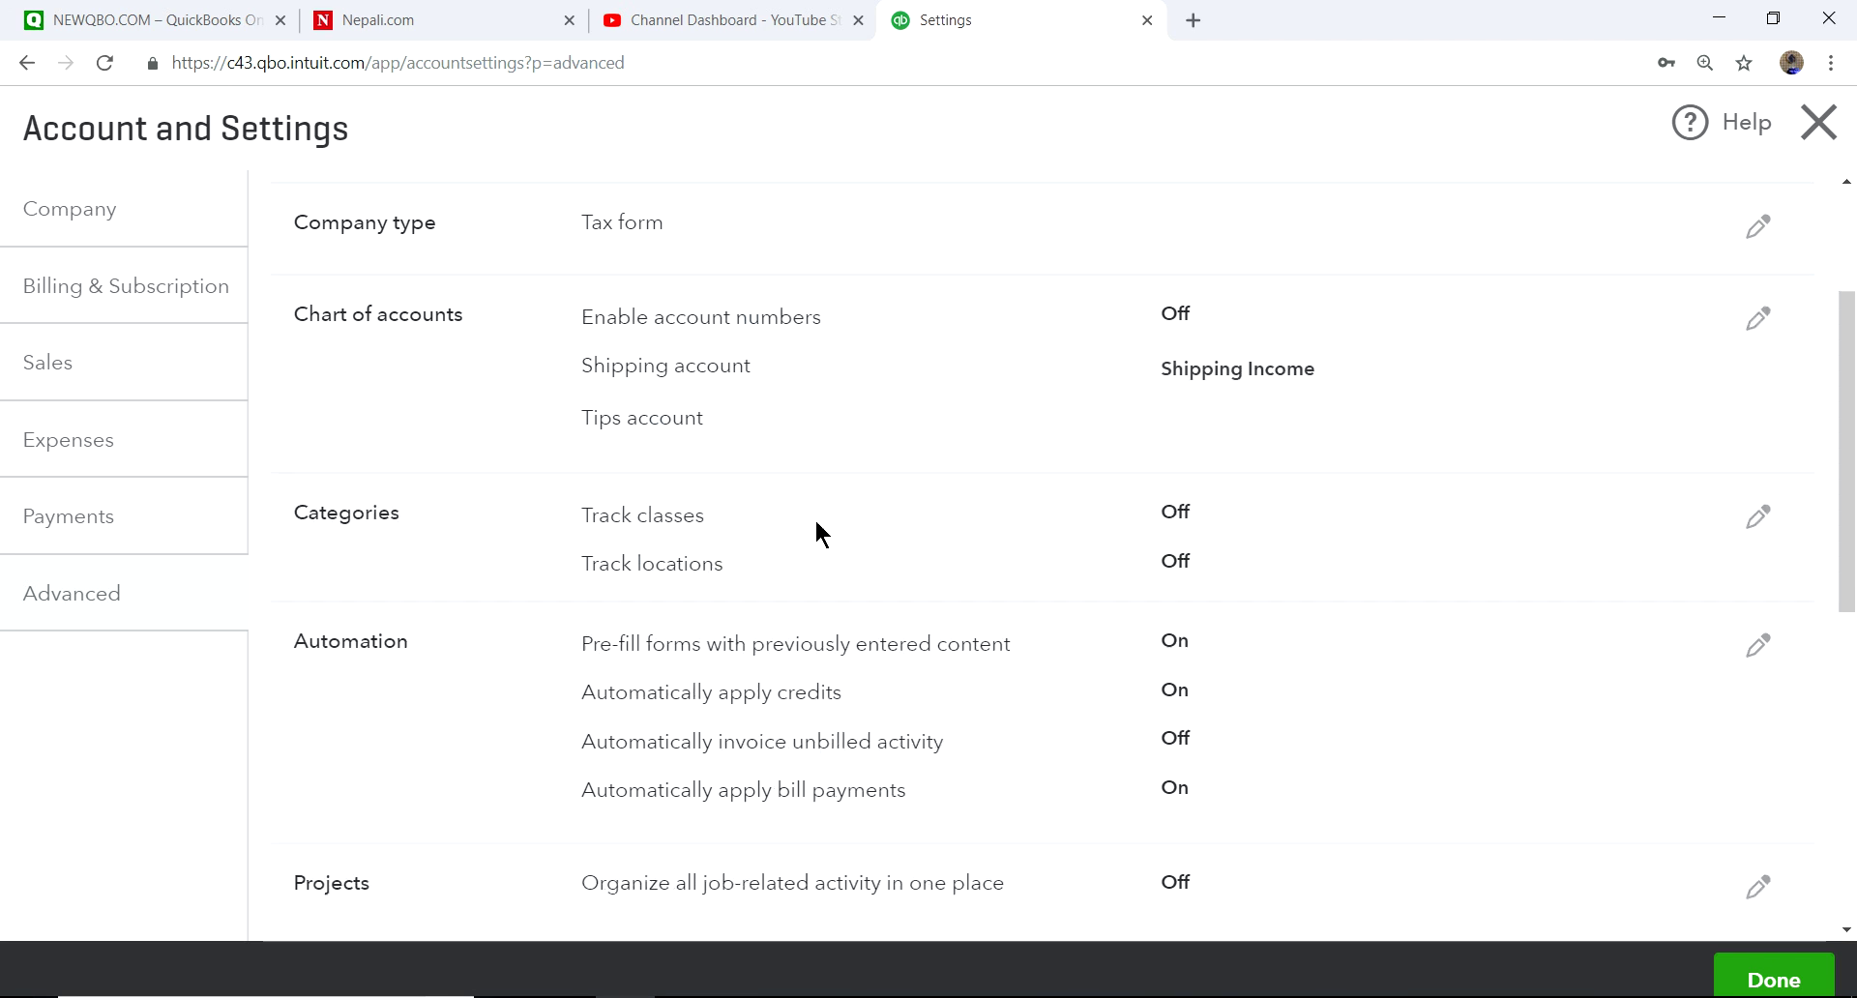
click(1775, 980)
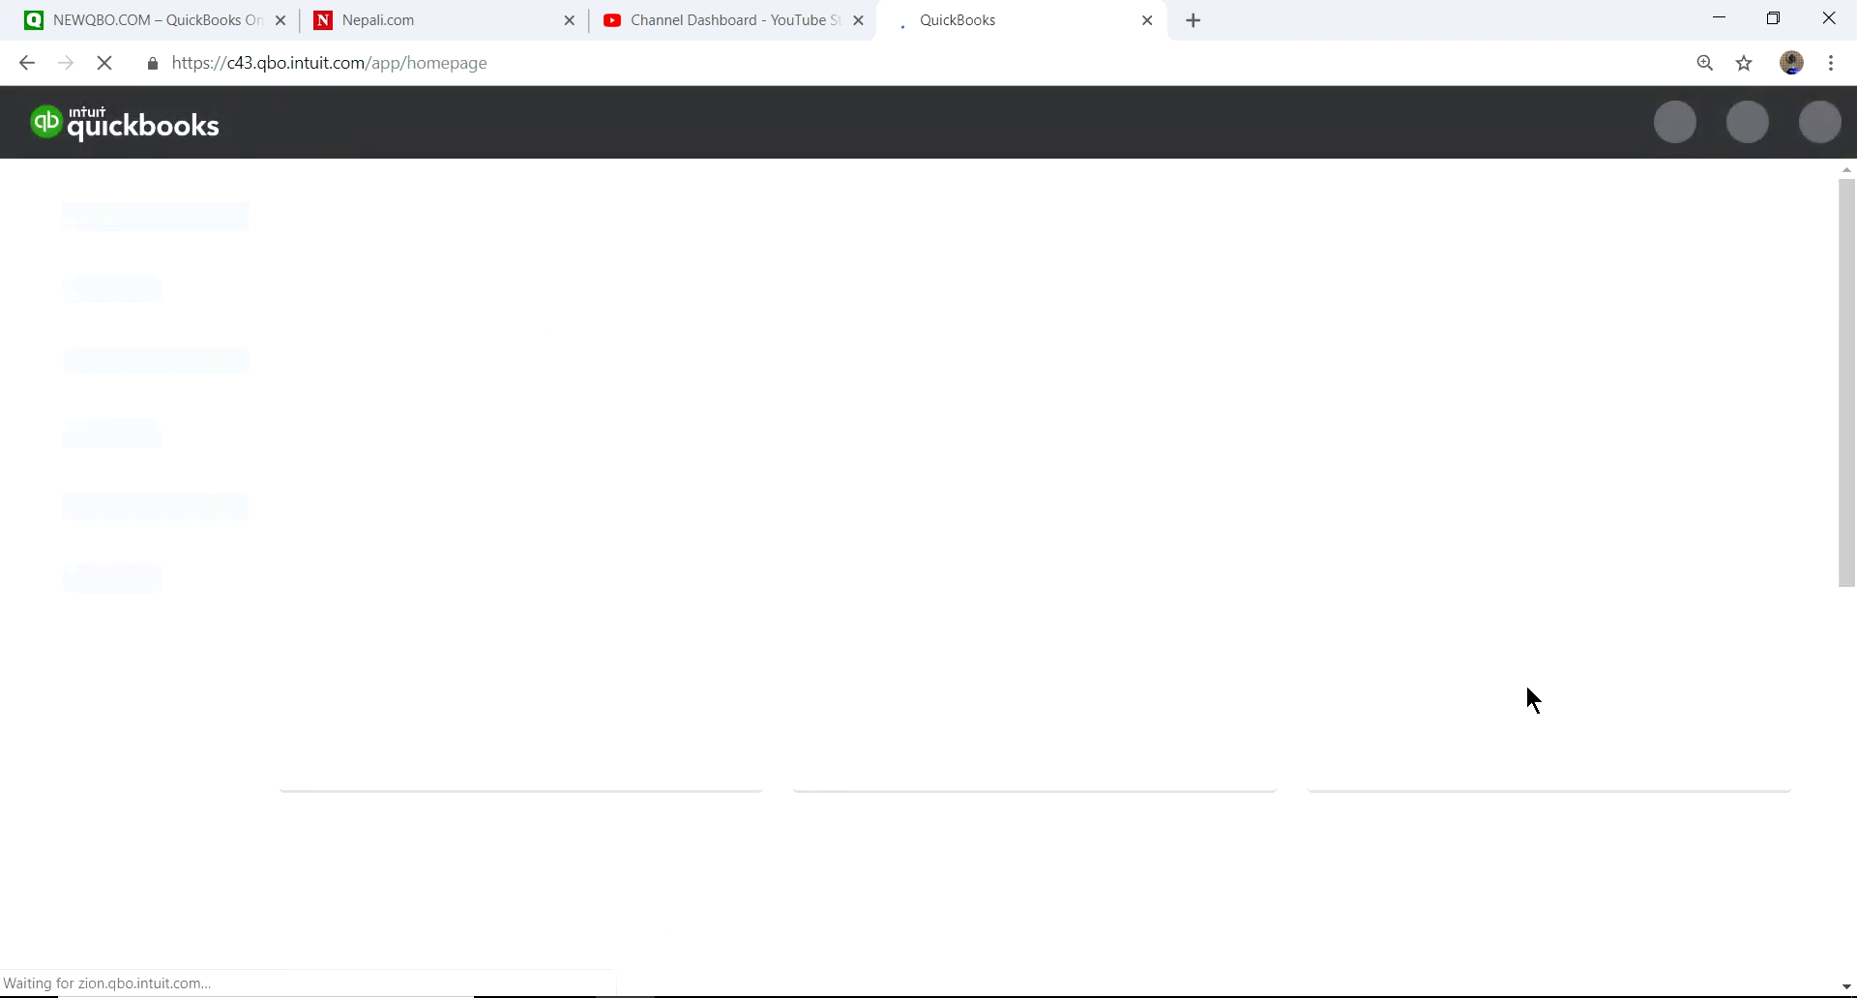
Open the Chart of Accounts and examine the shipping income accounts and the Freight & delivery - COS account
mouse_move(136, 740)
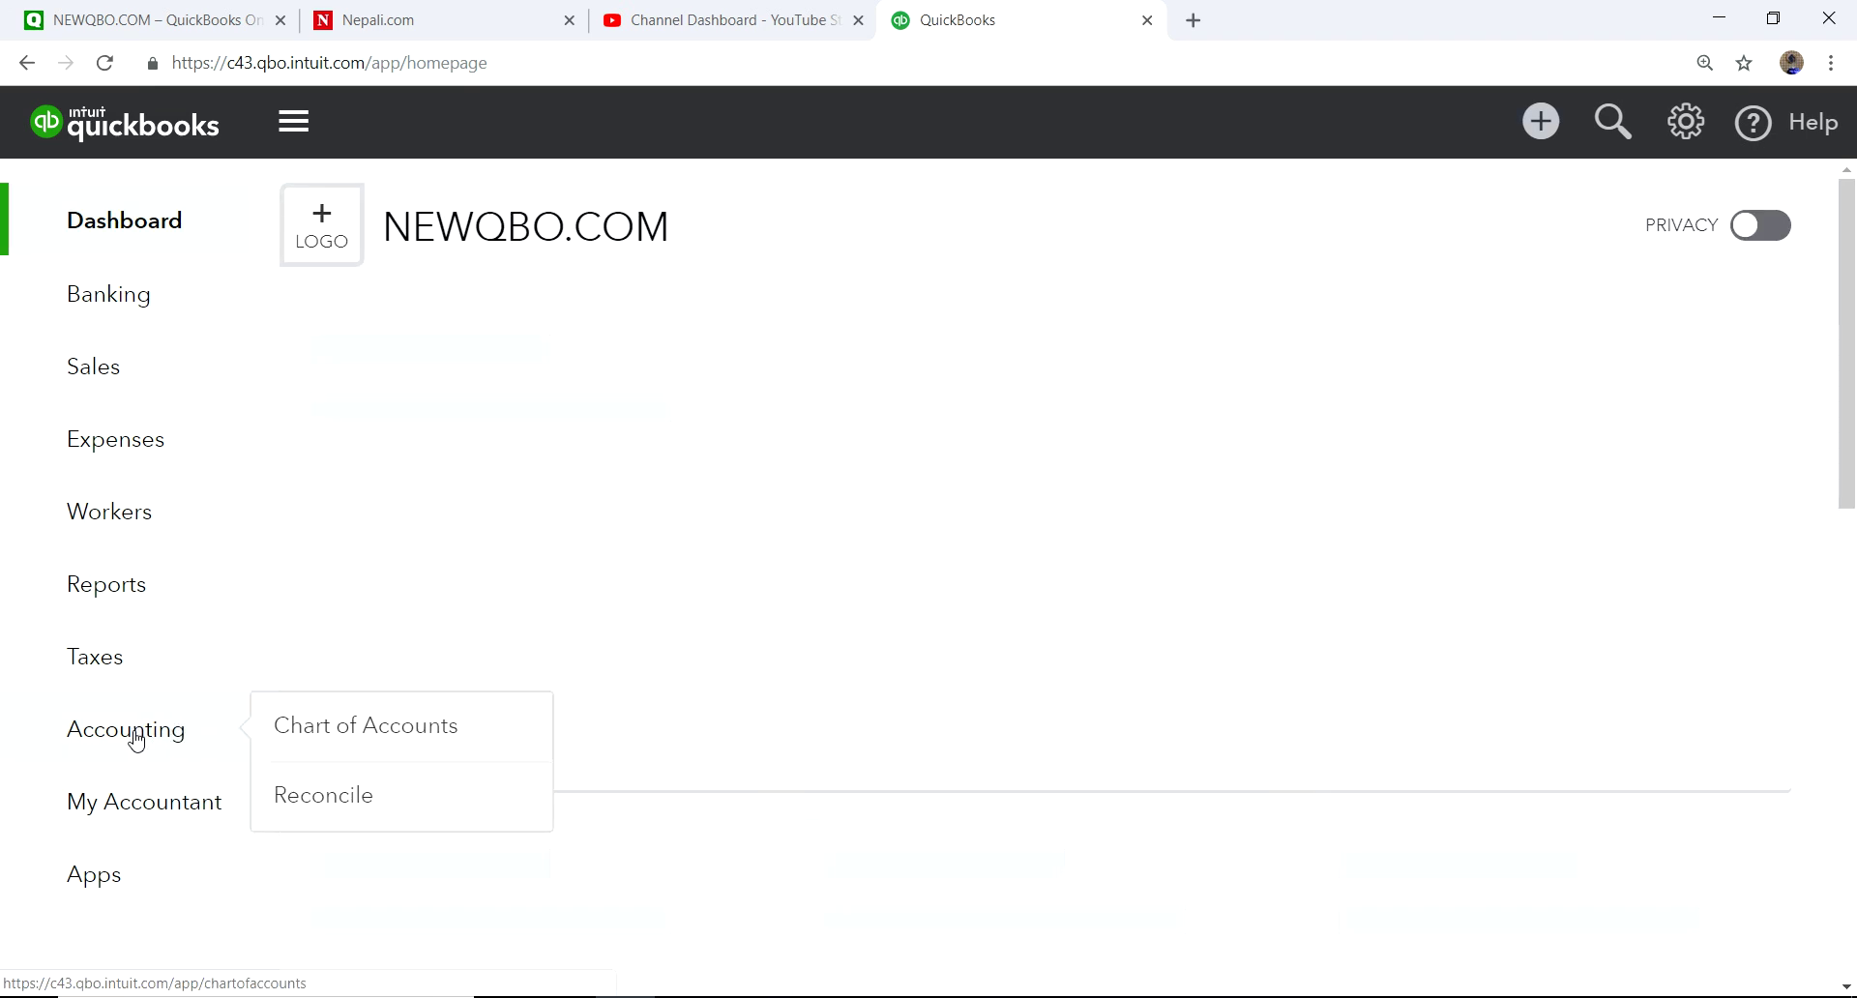
click(359, 730)
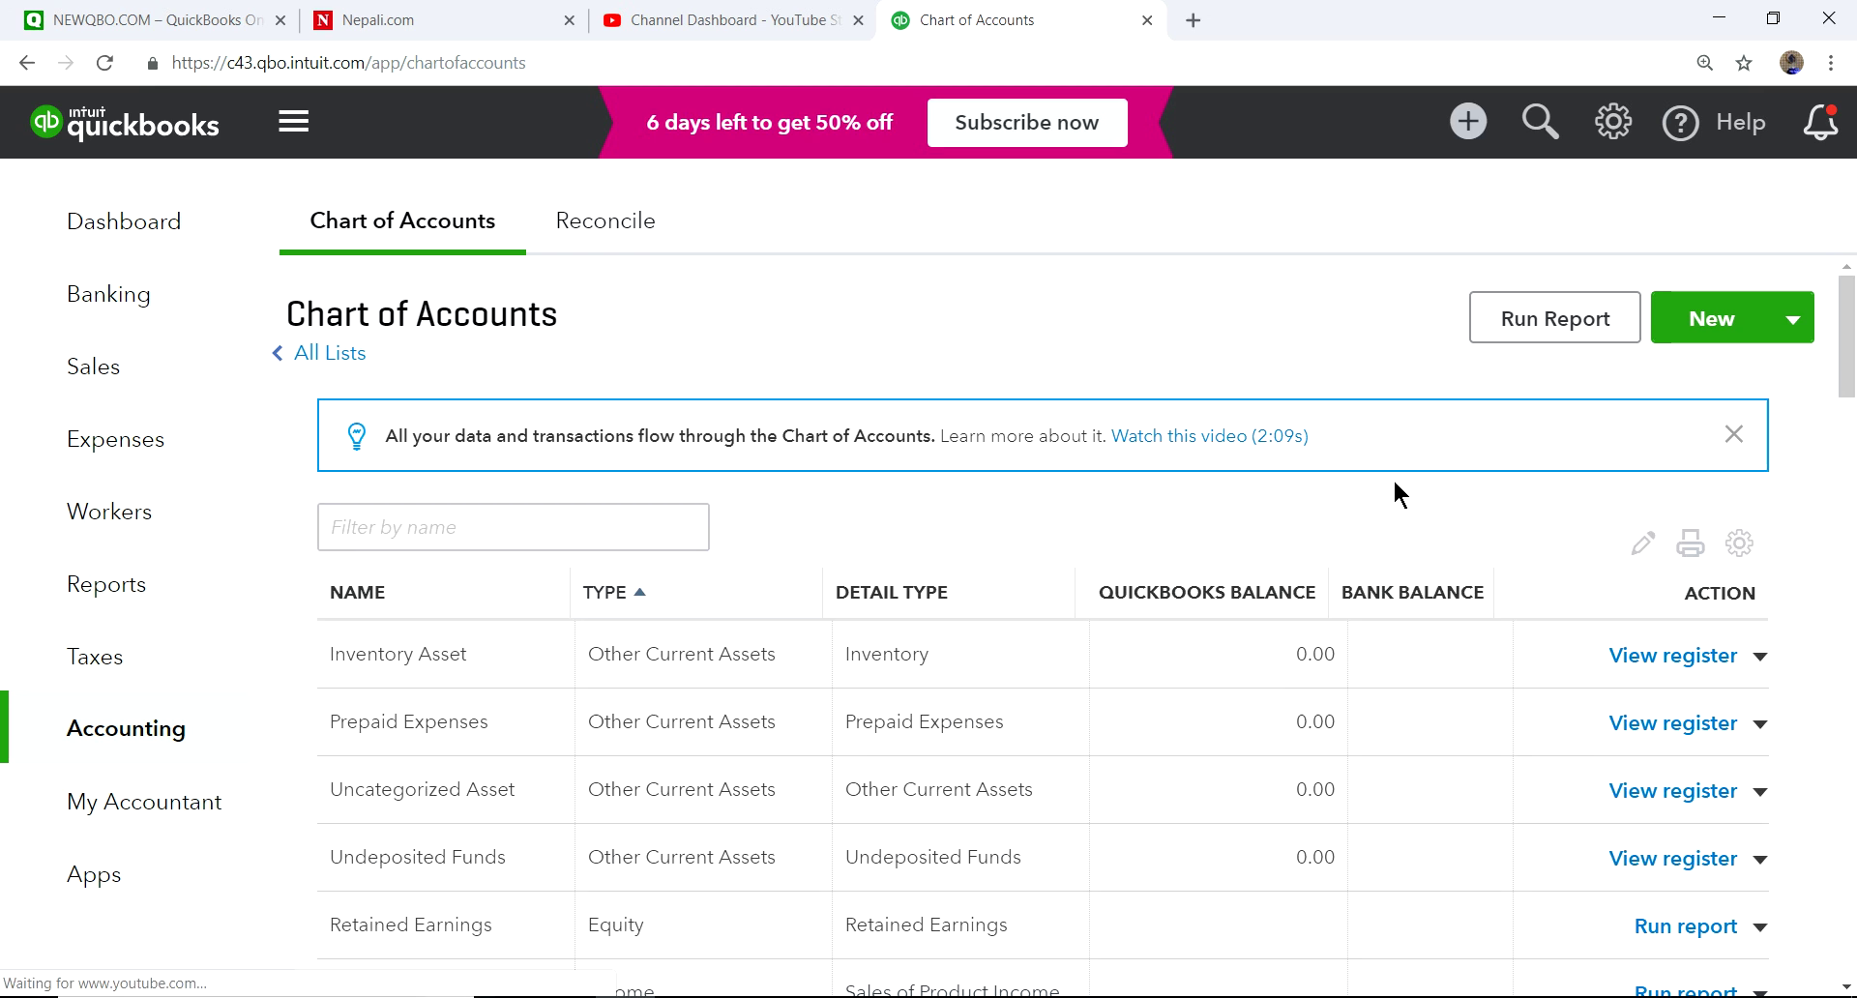
scroll(1405, 565, down, 4)
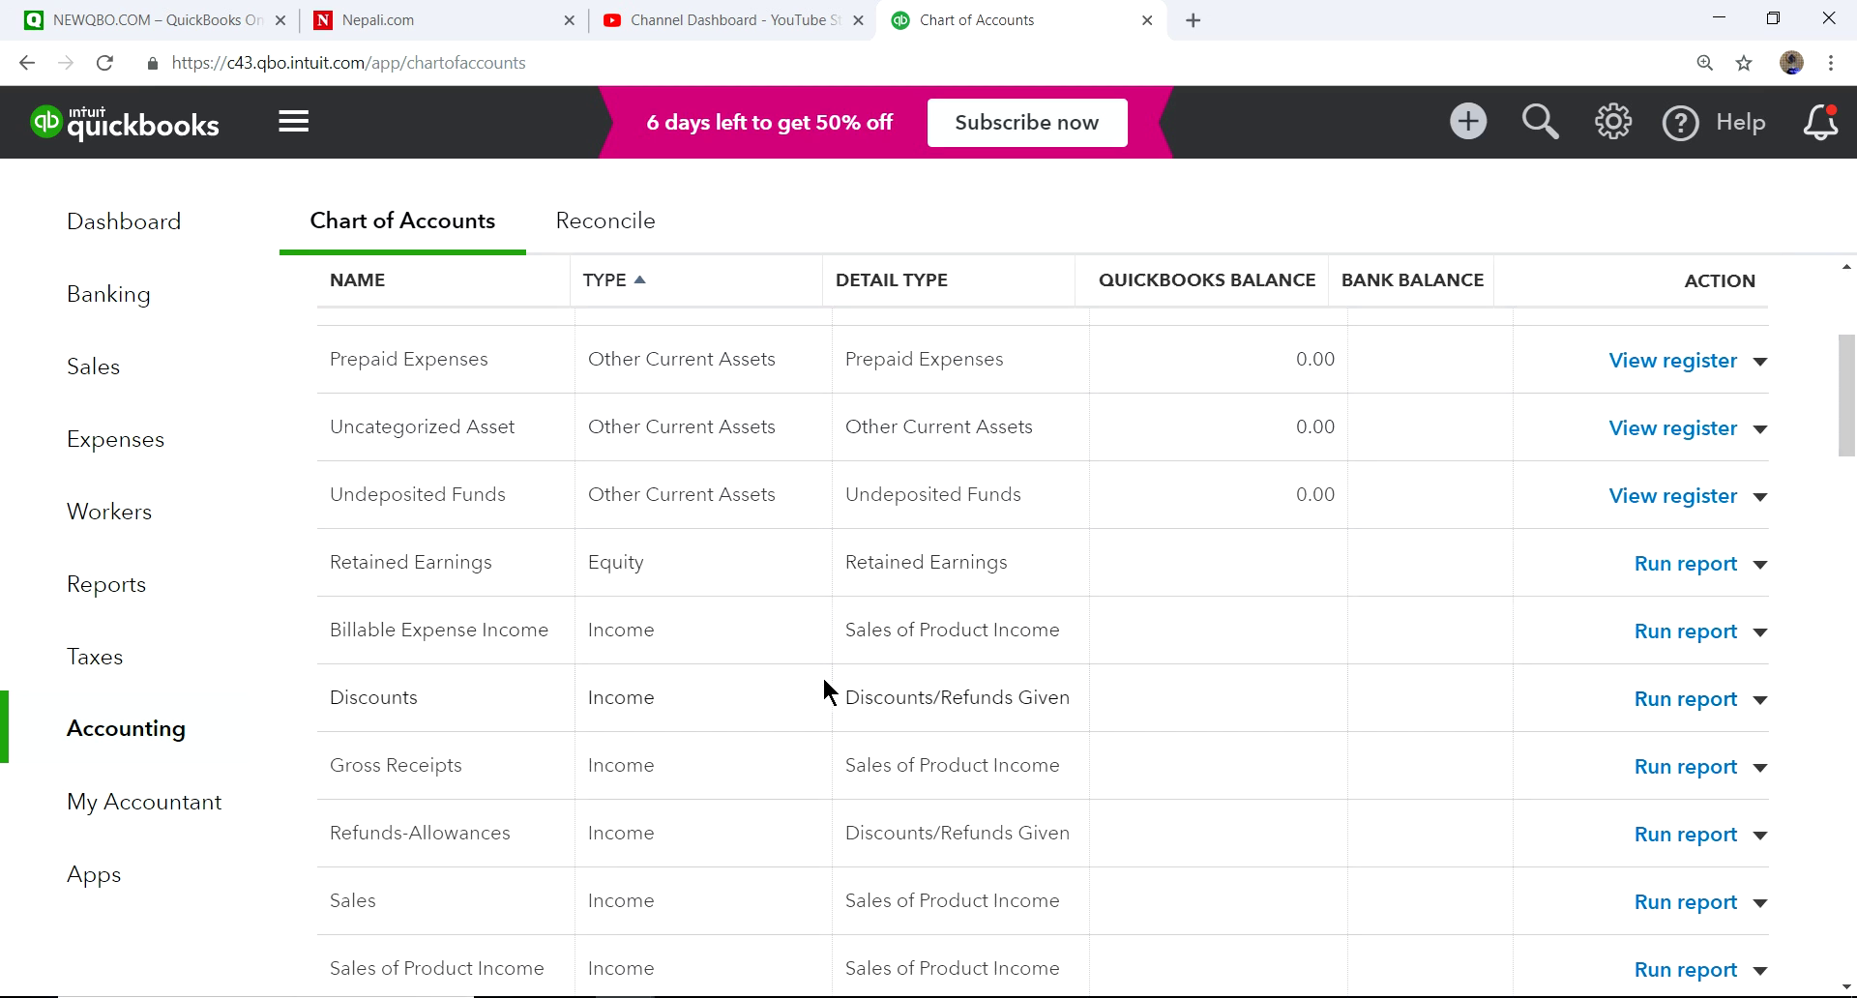
scroll(755, 714, down, 2)
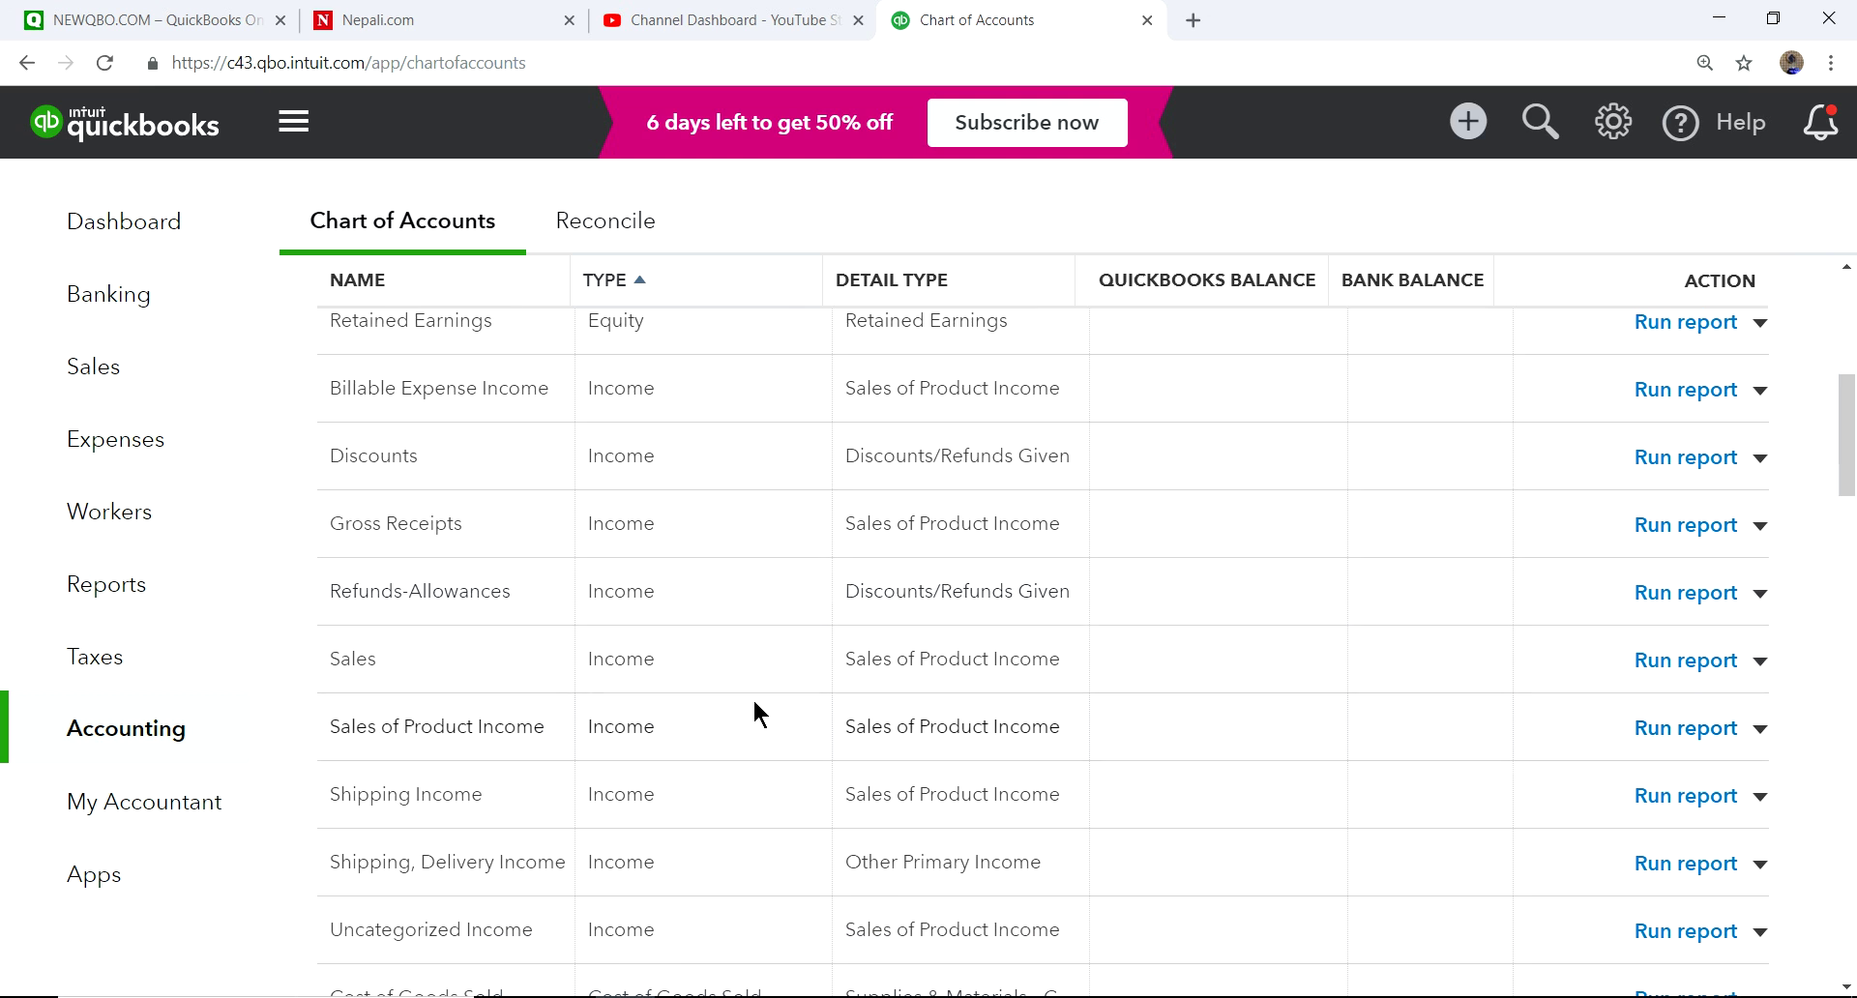
scroll(694, 771, down, 1)
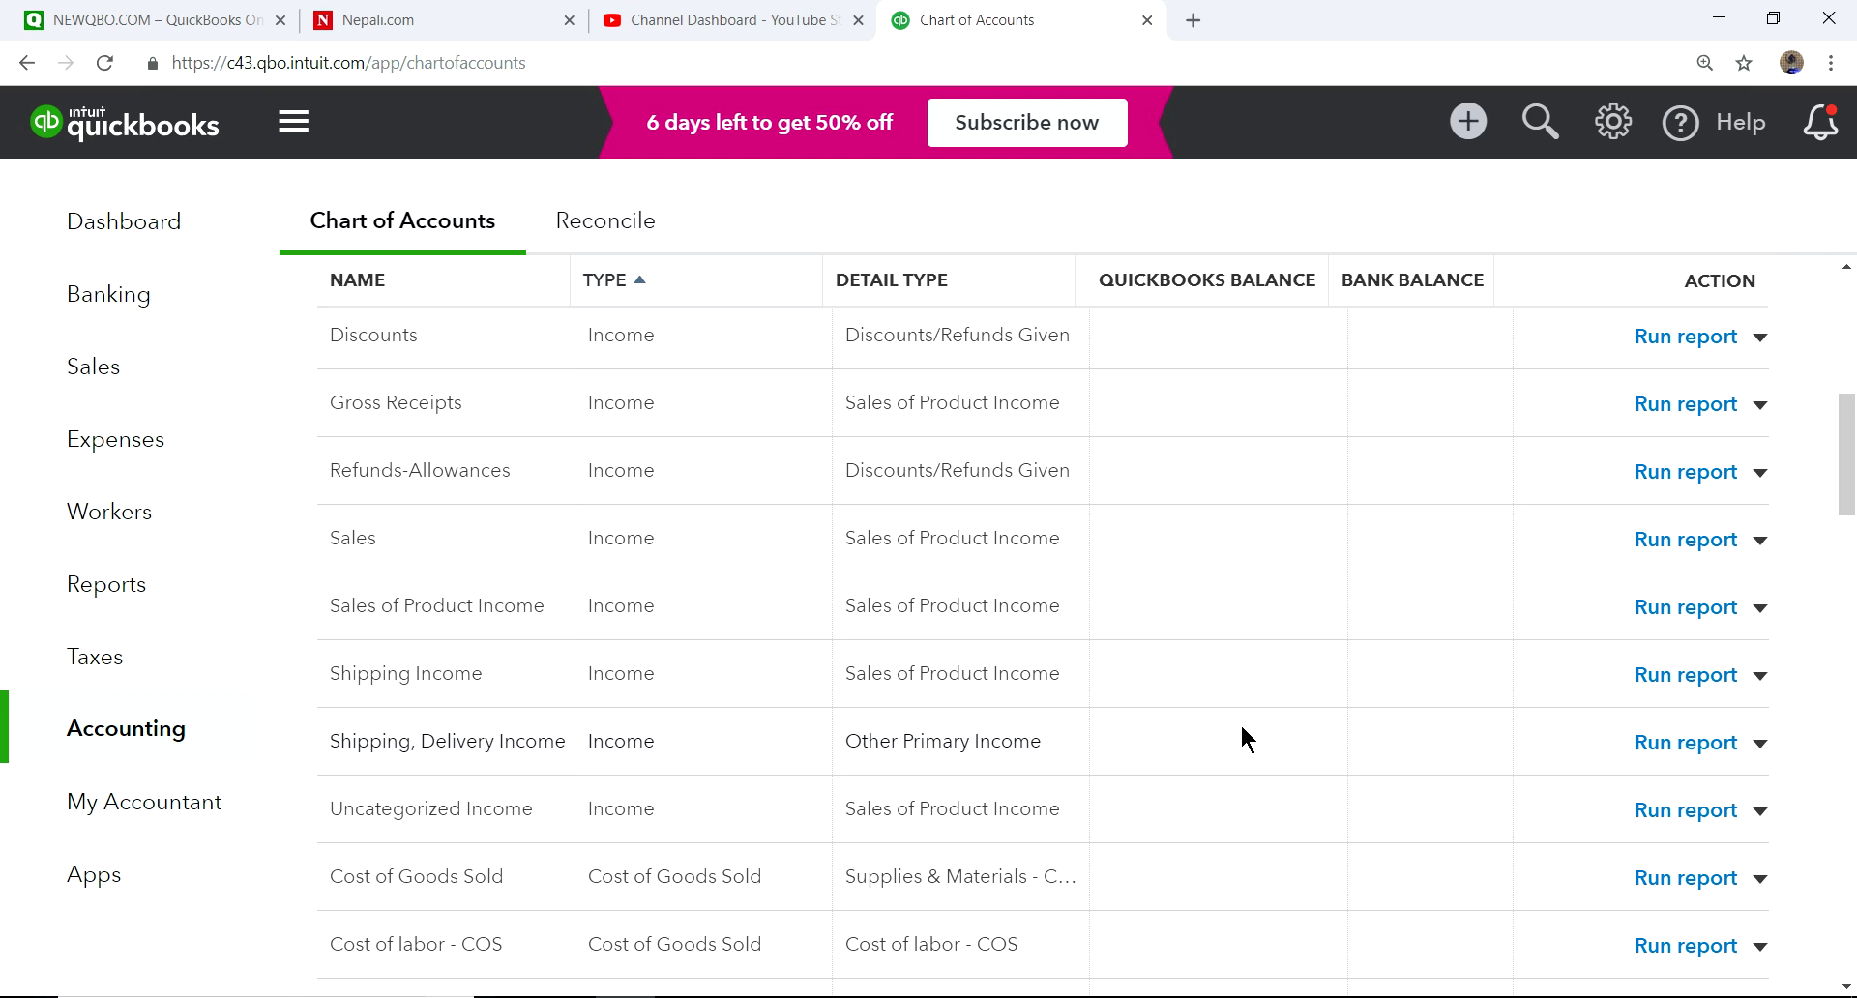
scroll(1240, 723, down, 1)
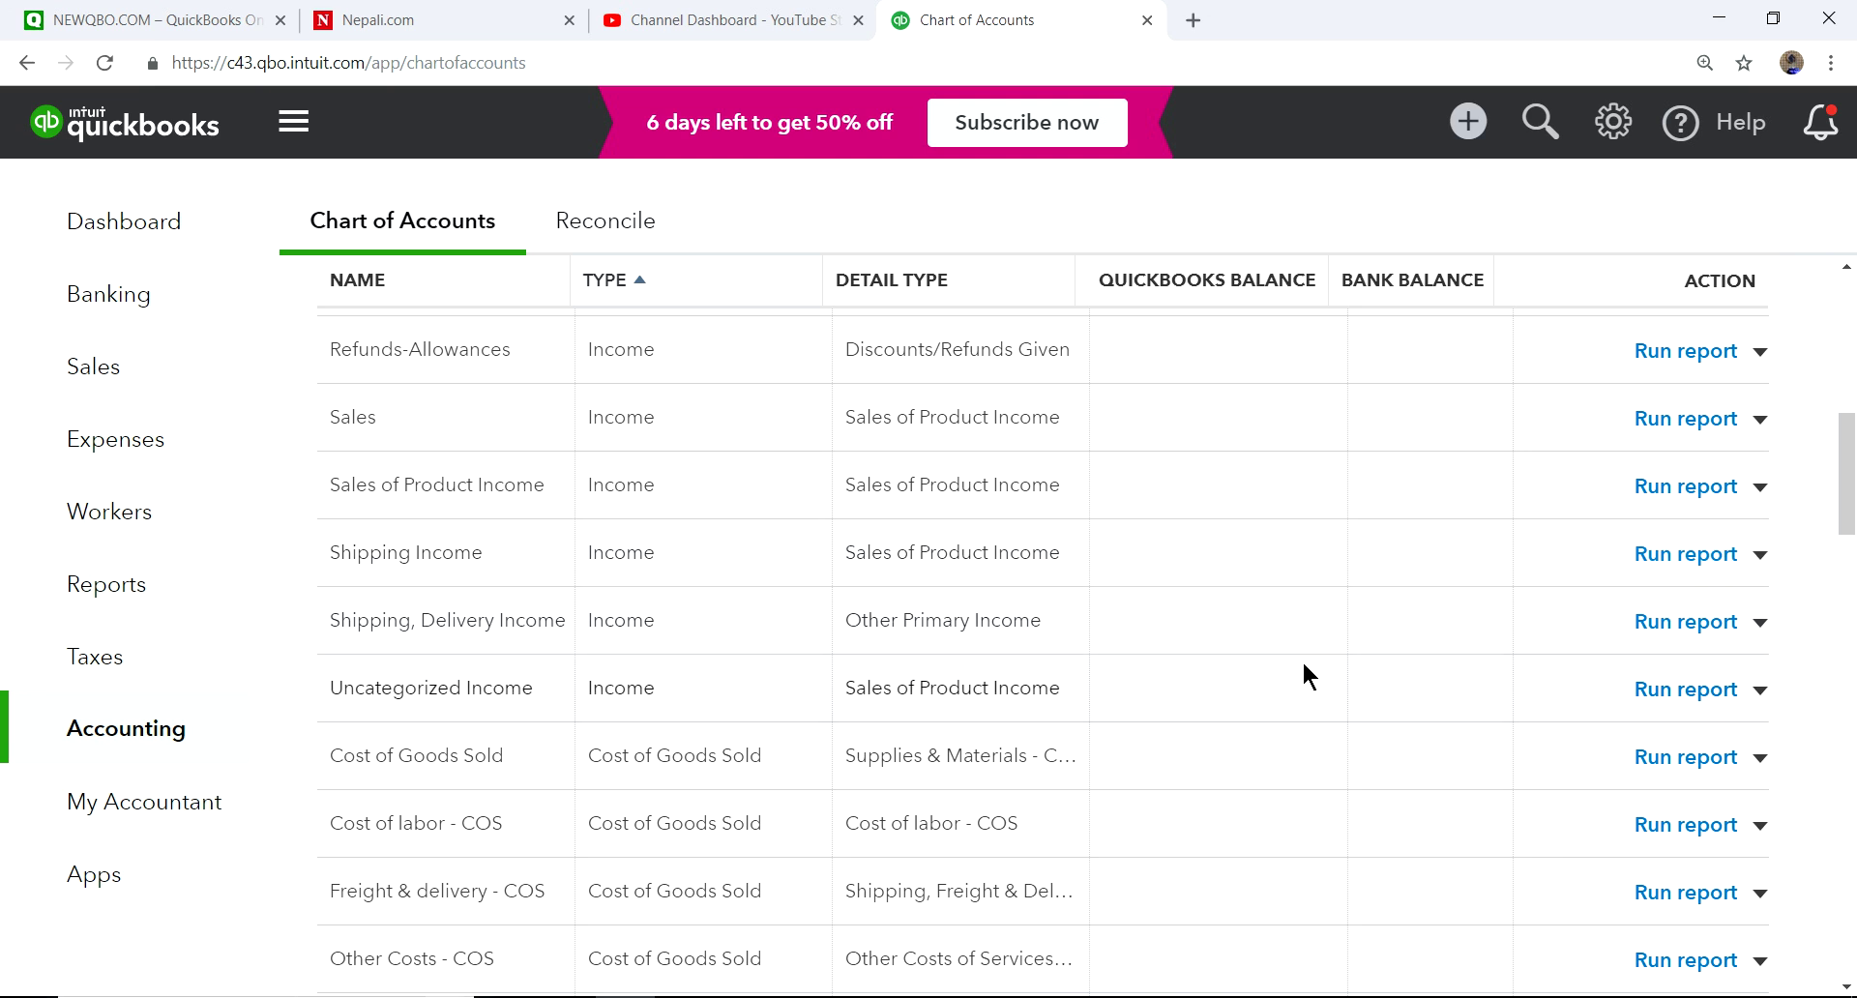
scroll(1304, 668, down, 1)
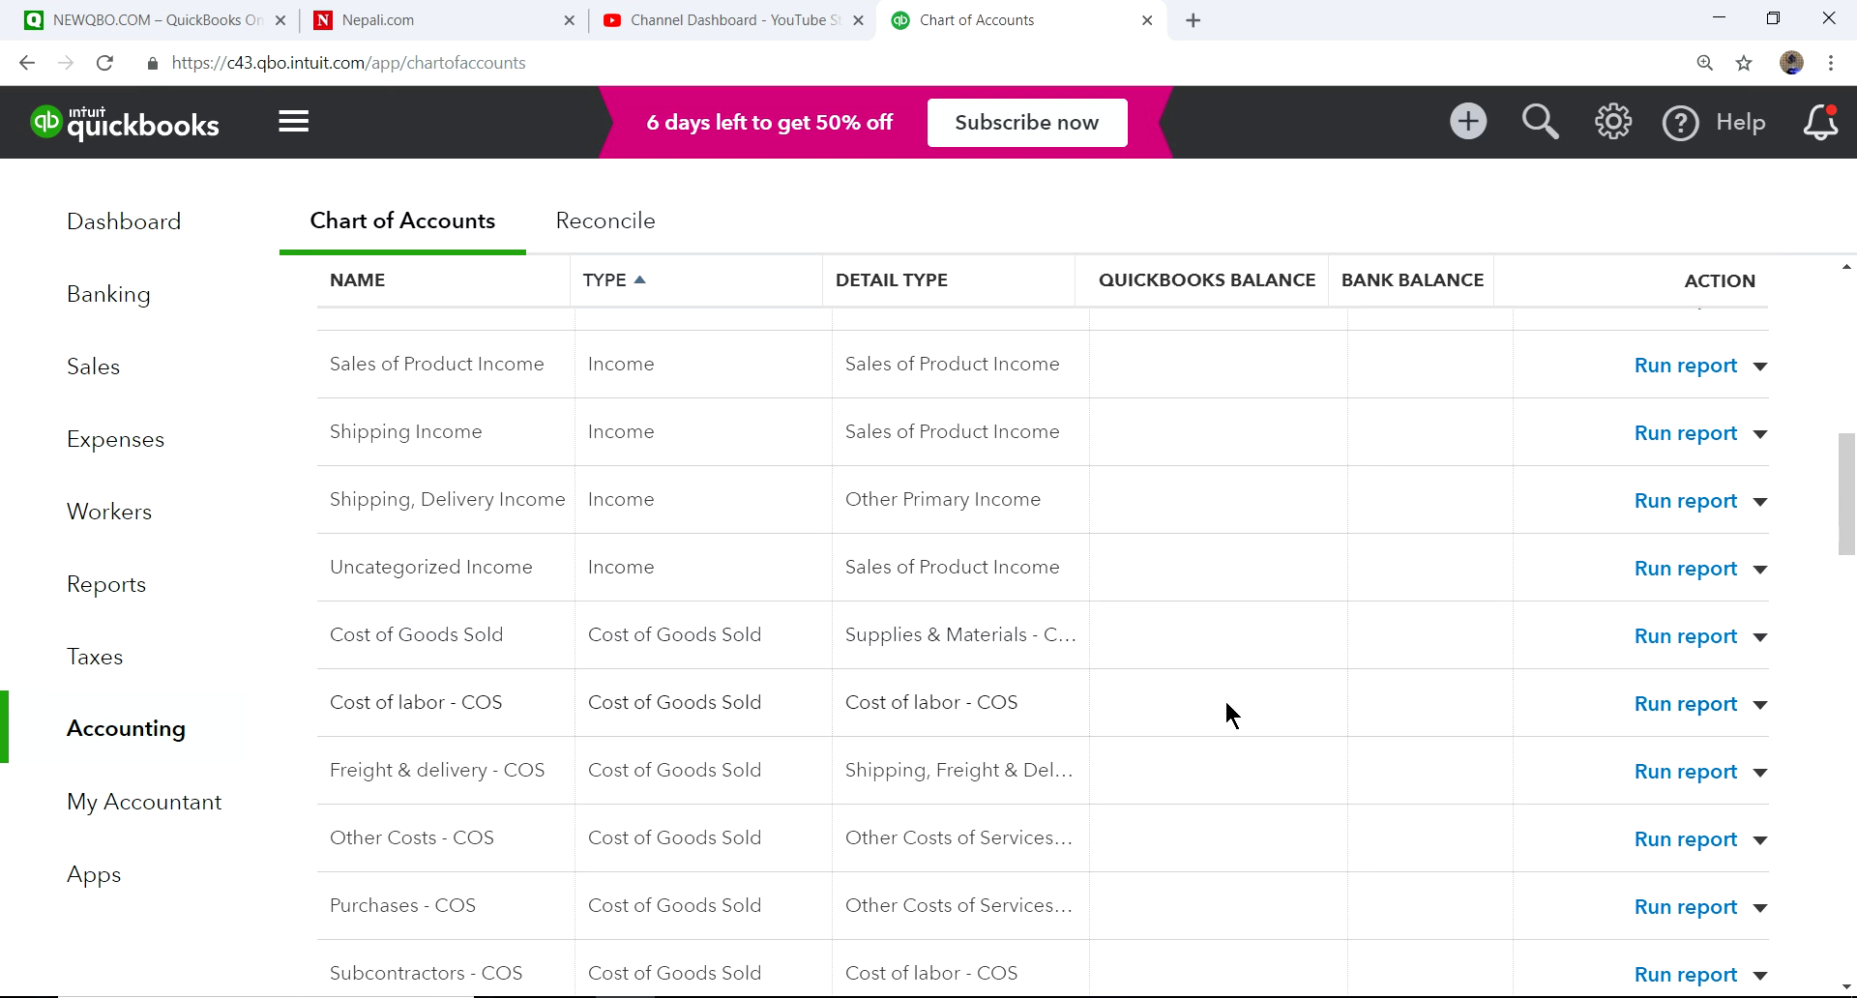
scroll(1178, 713, down, 1)
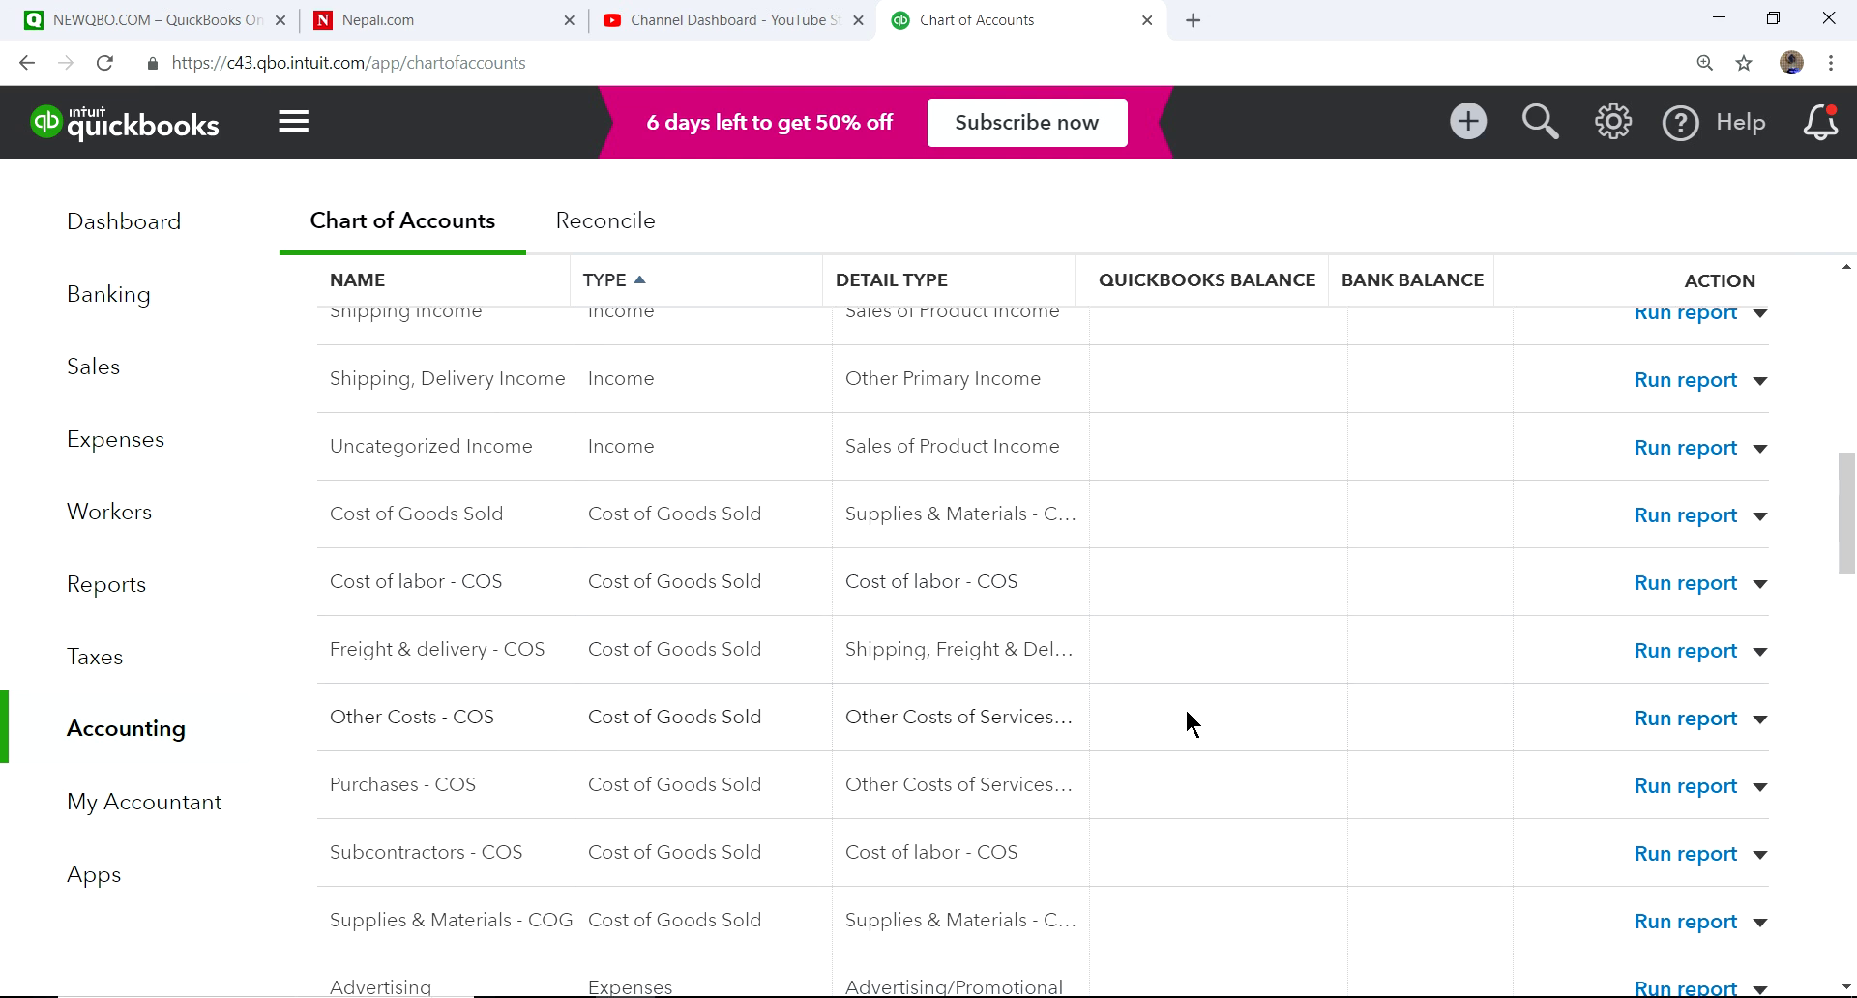
scroll(1221, 697, up, 1)
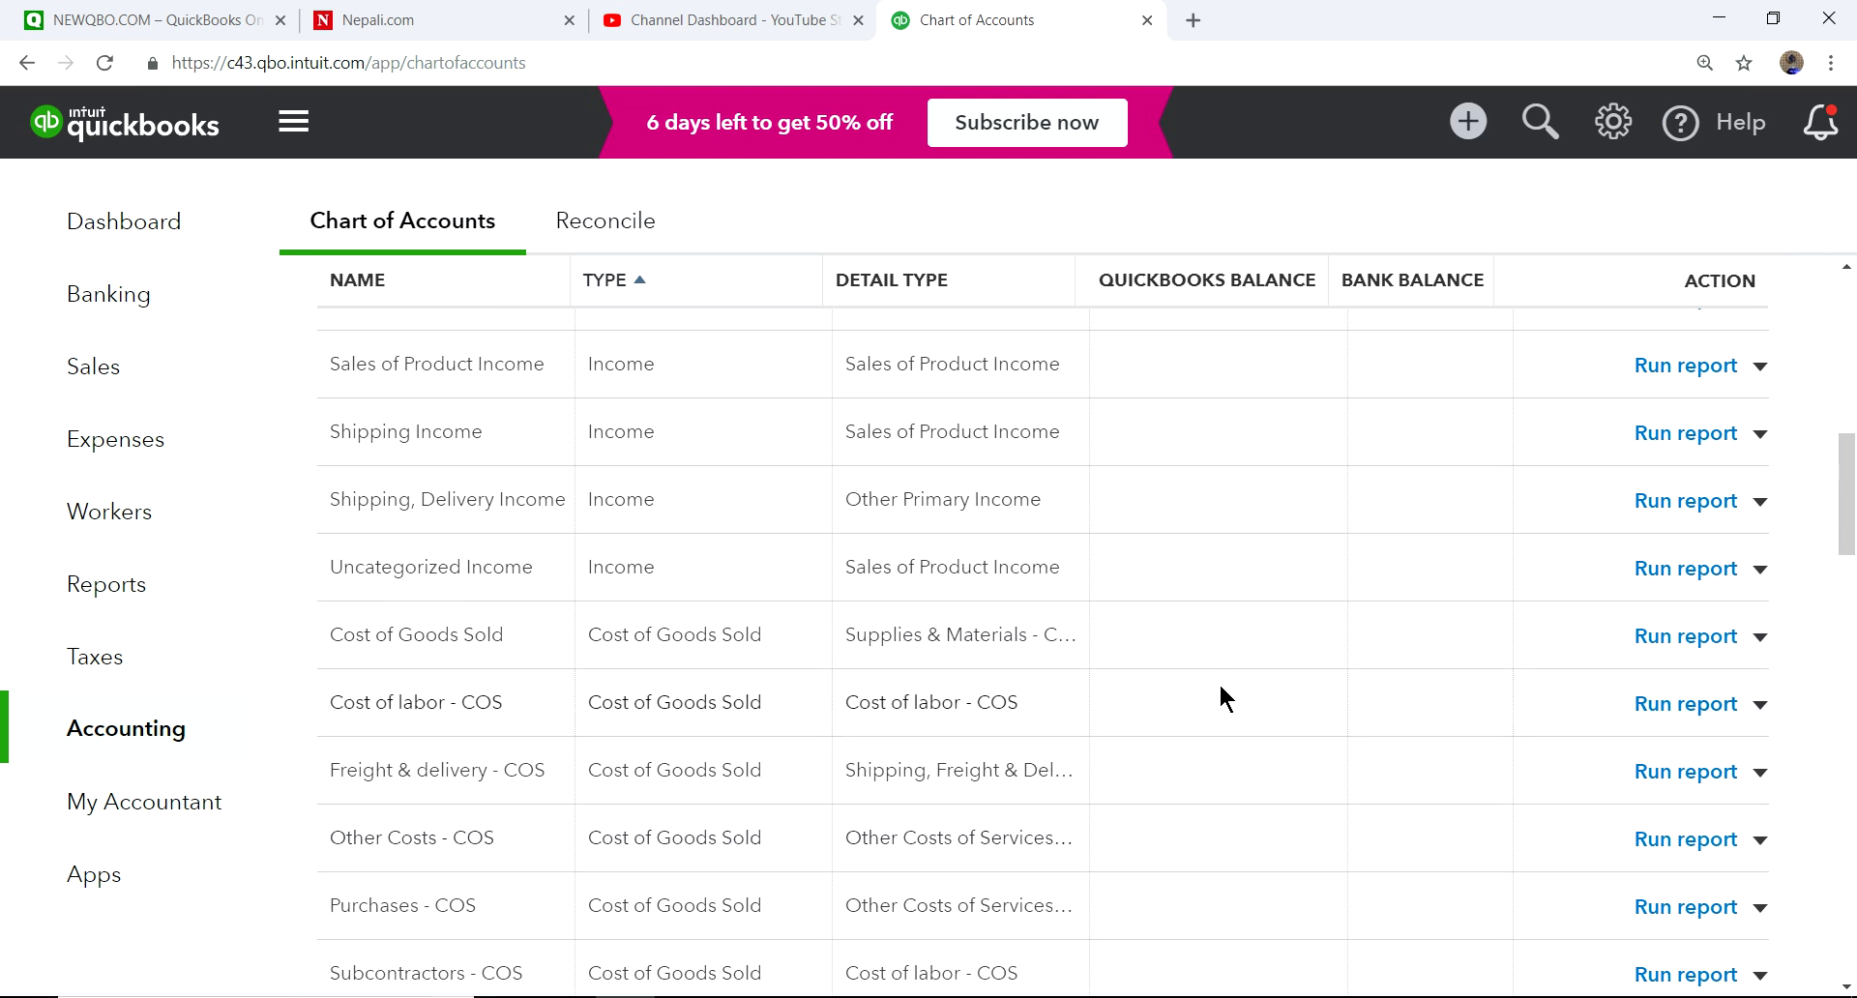
scroll(1220, 696, down, 1)
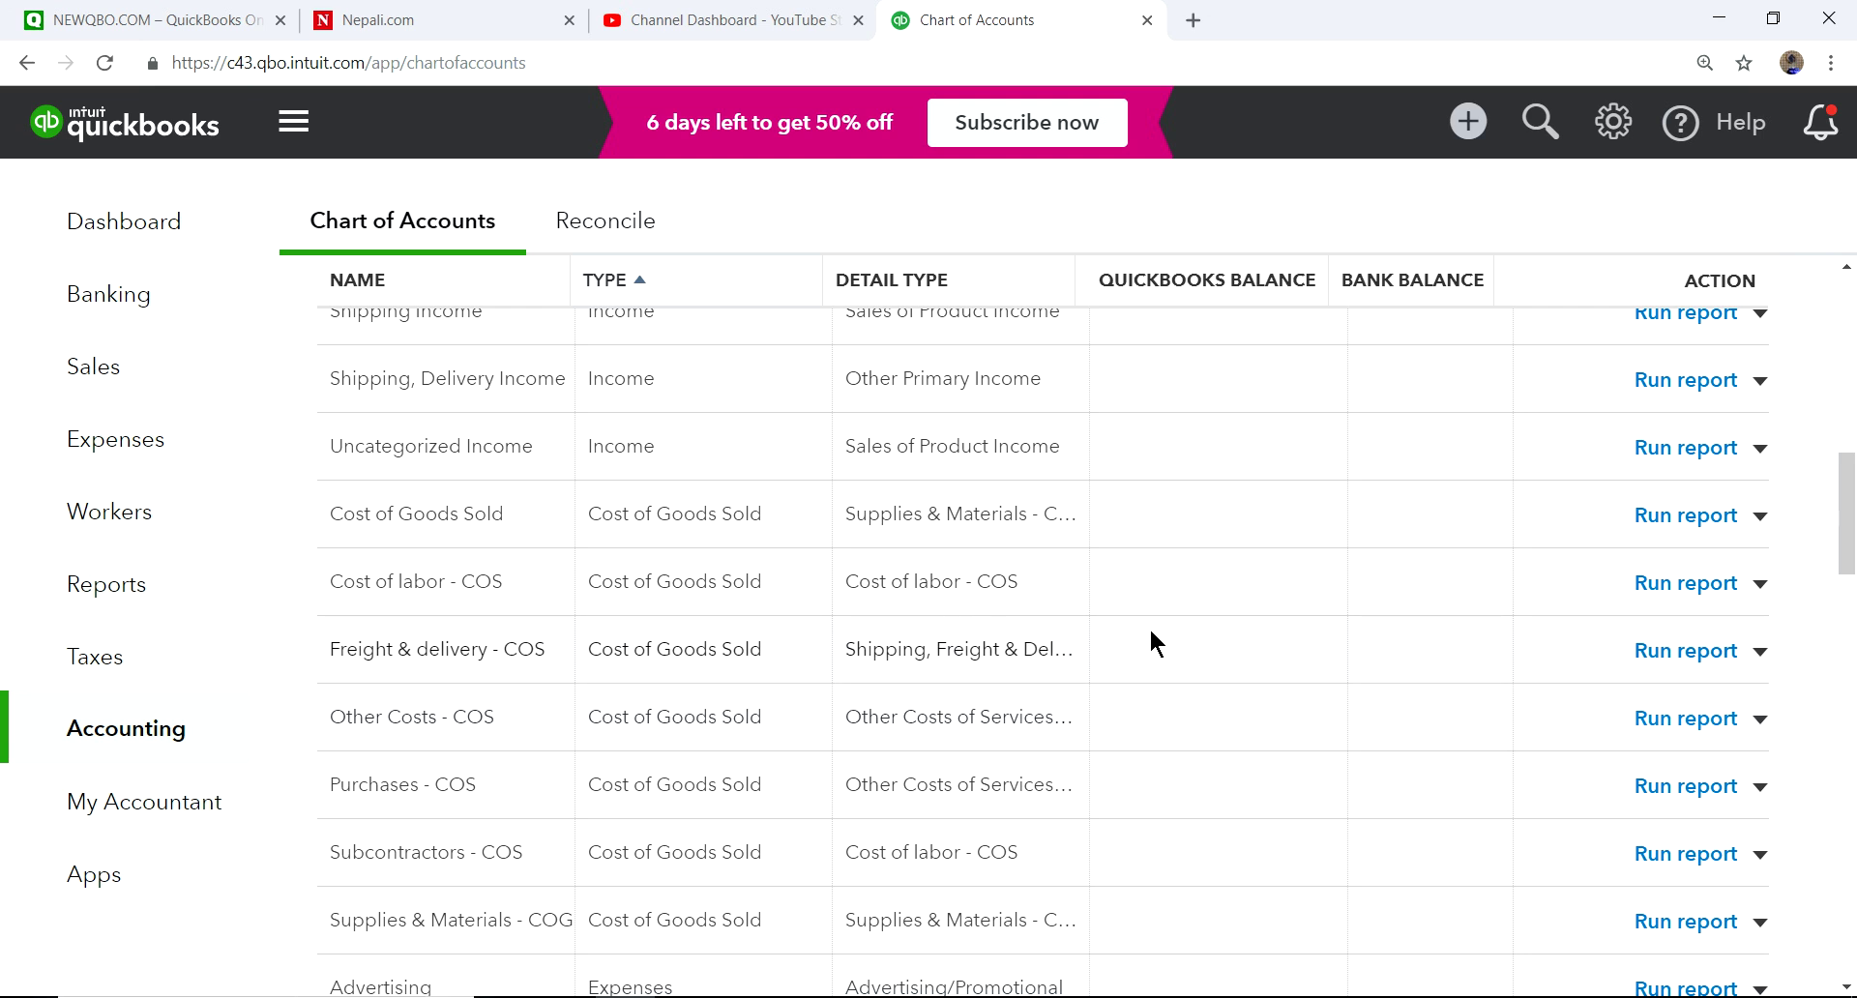
Start a new invoice, skip the introduction, and try ups as the Ship via carrier
scroll(1160, 638, up, 1)
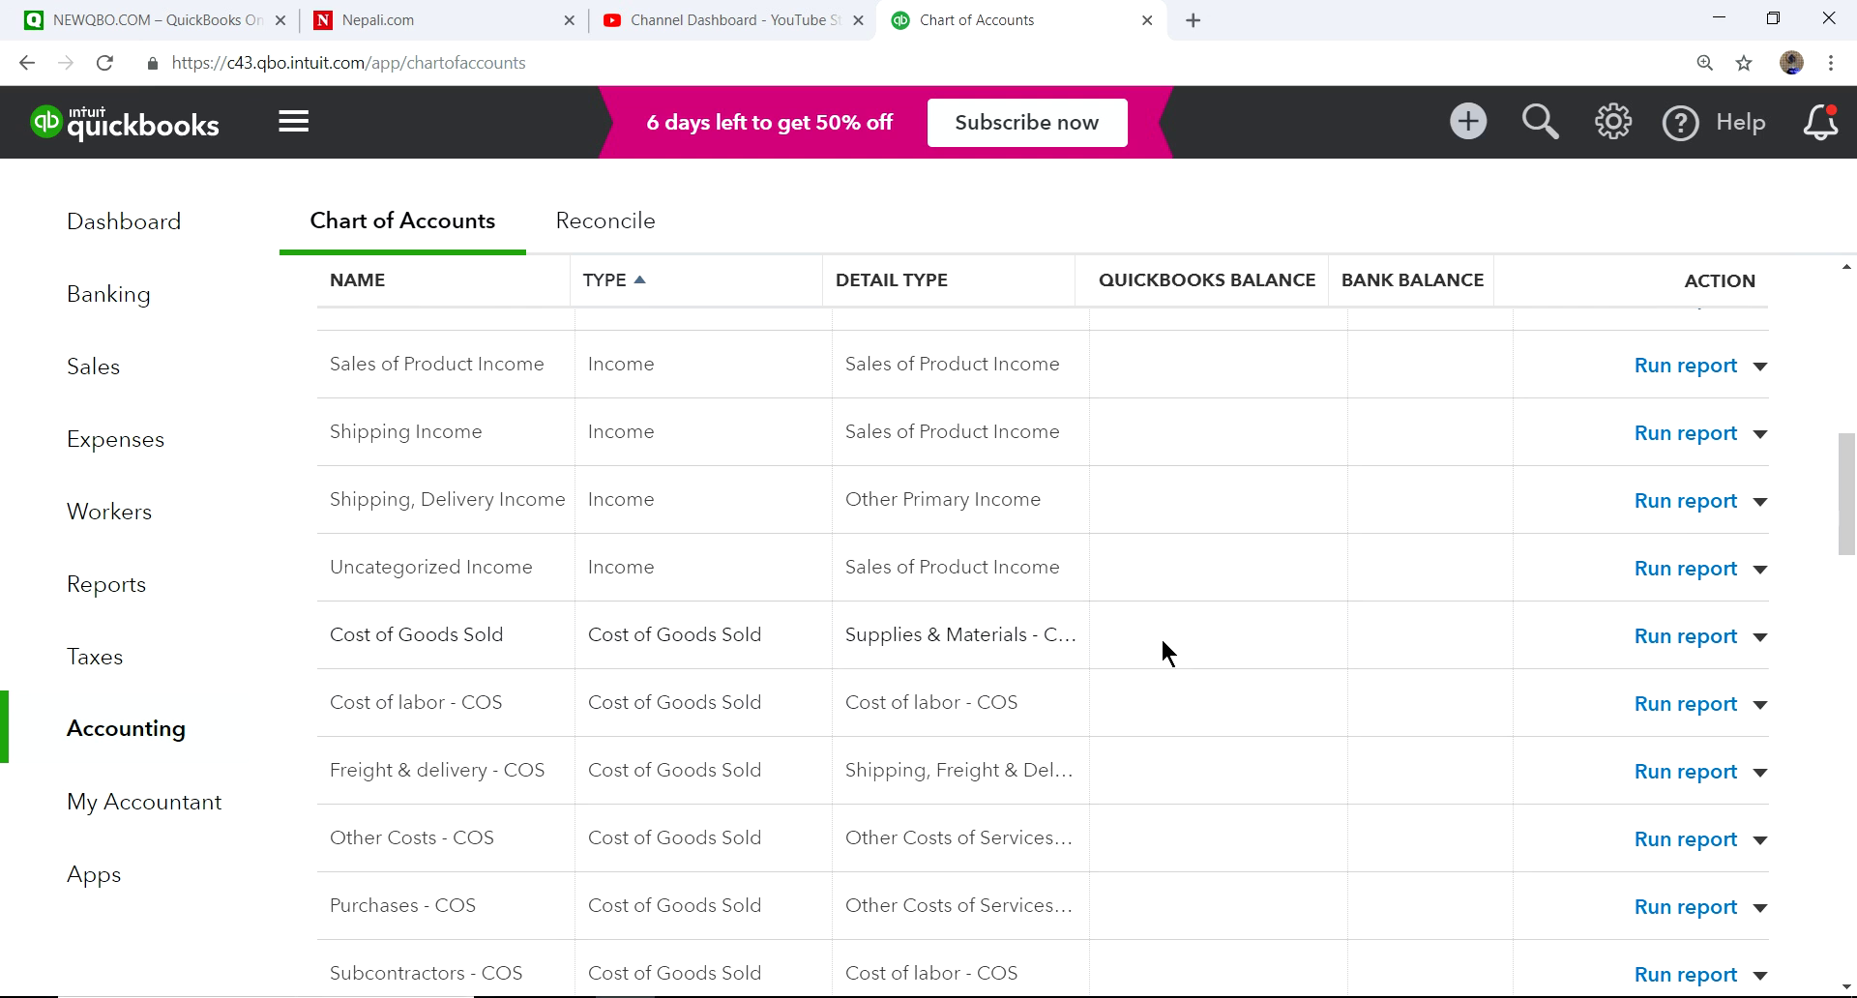
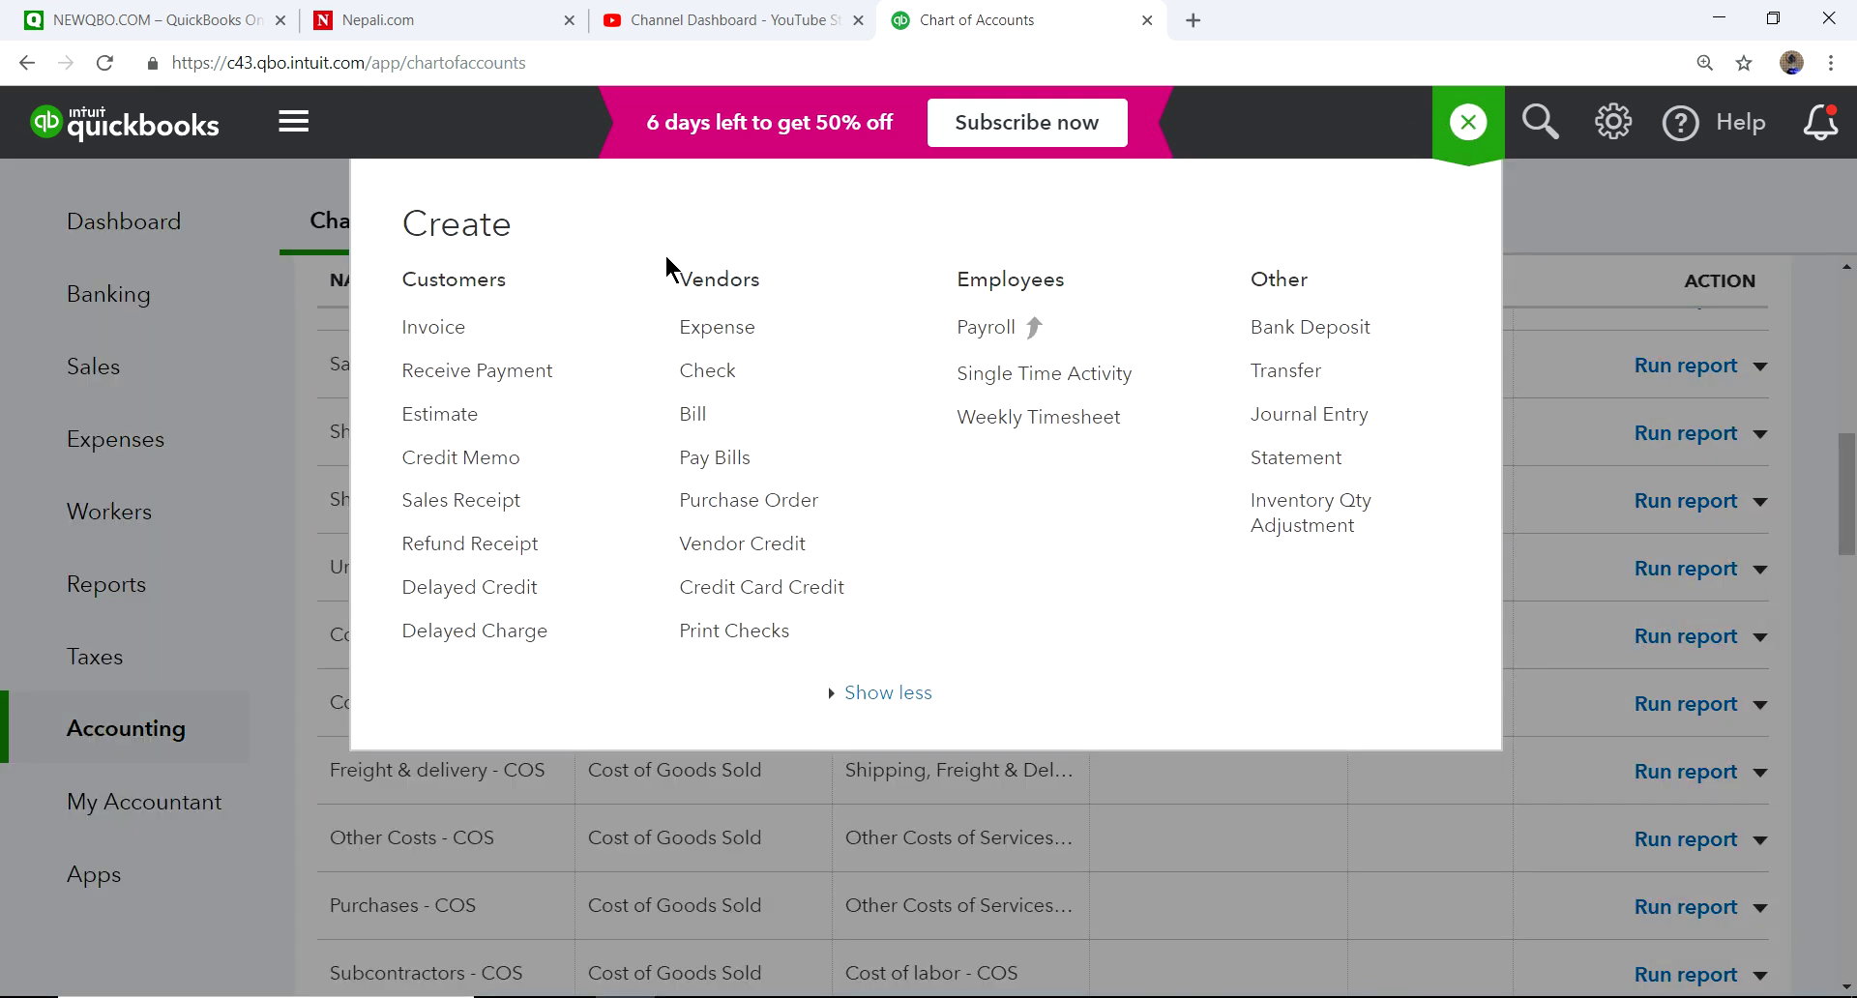
click(422, 331)
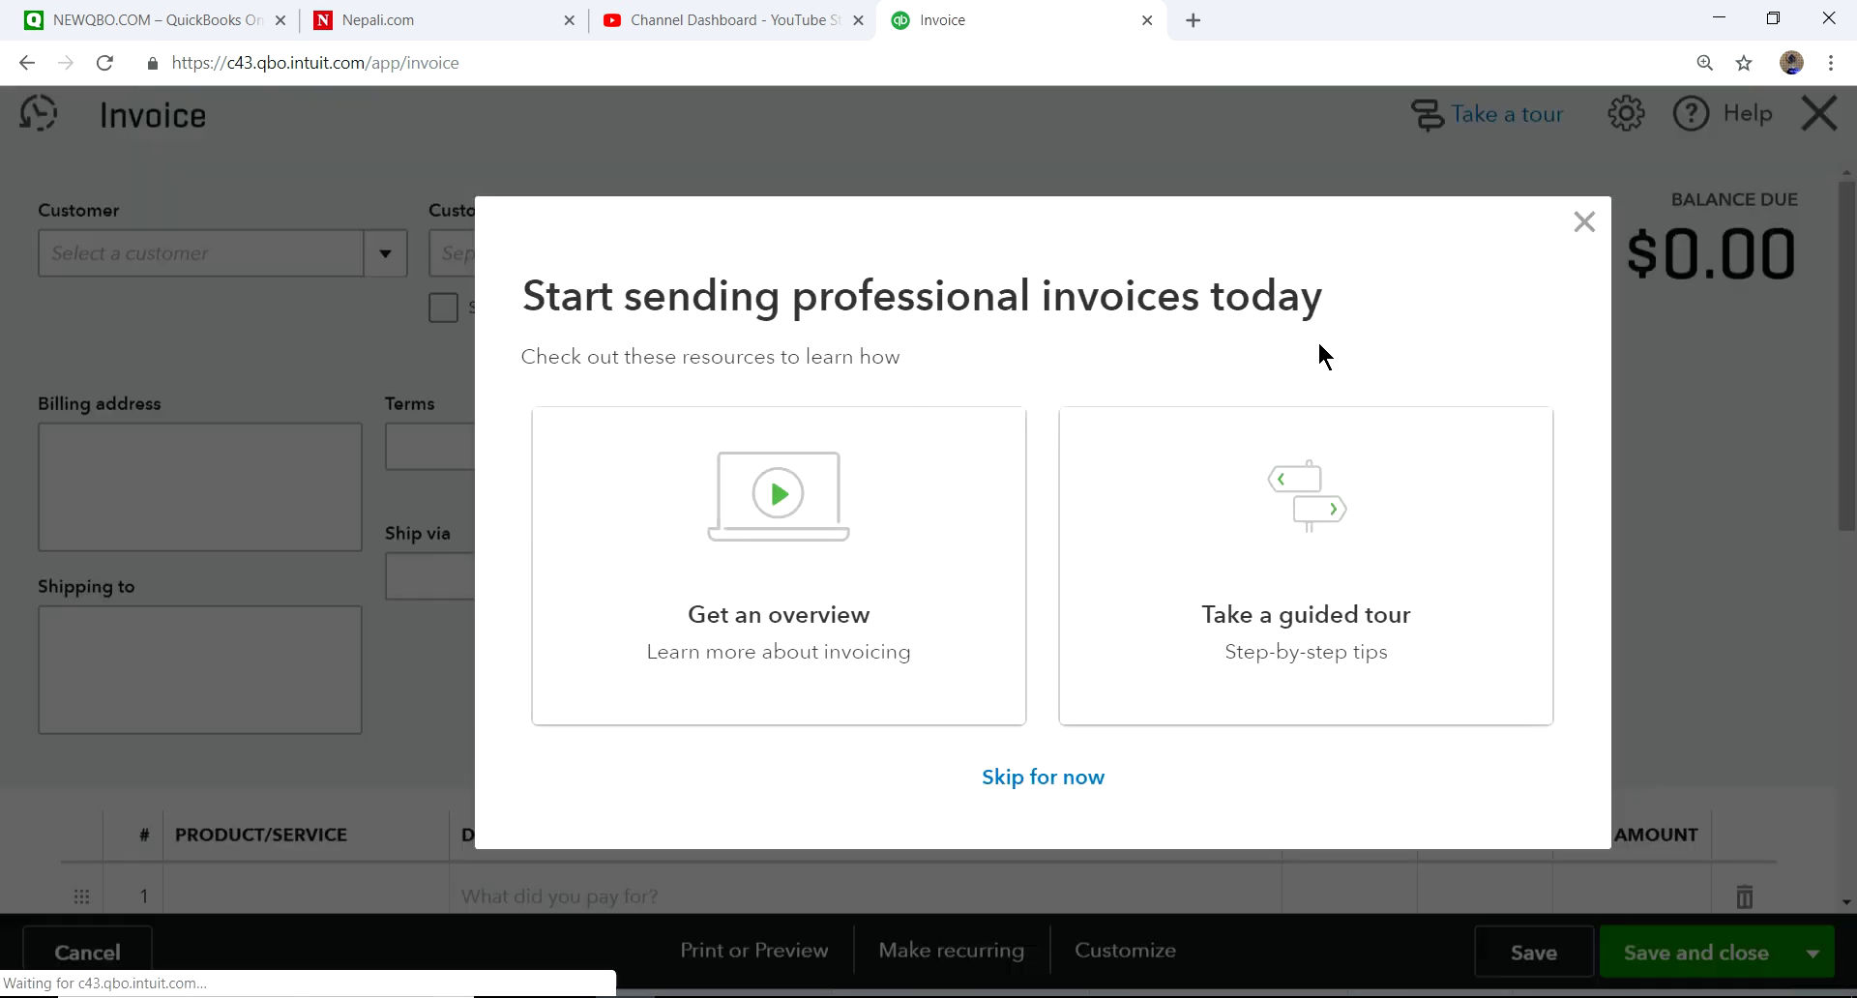
click(1042, 775)
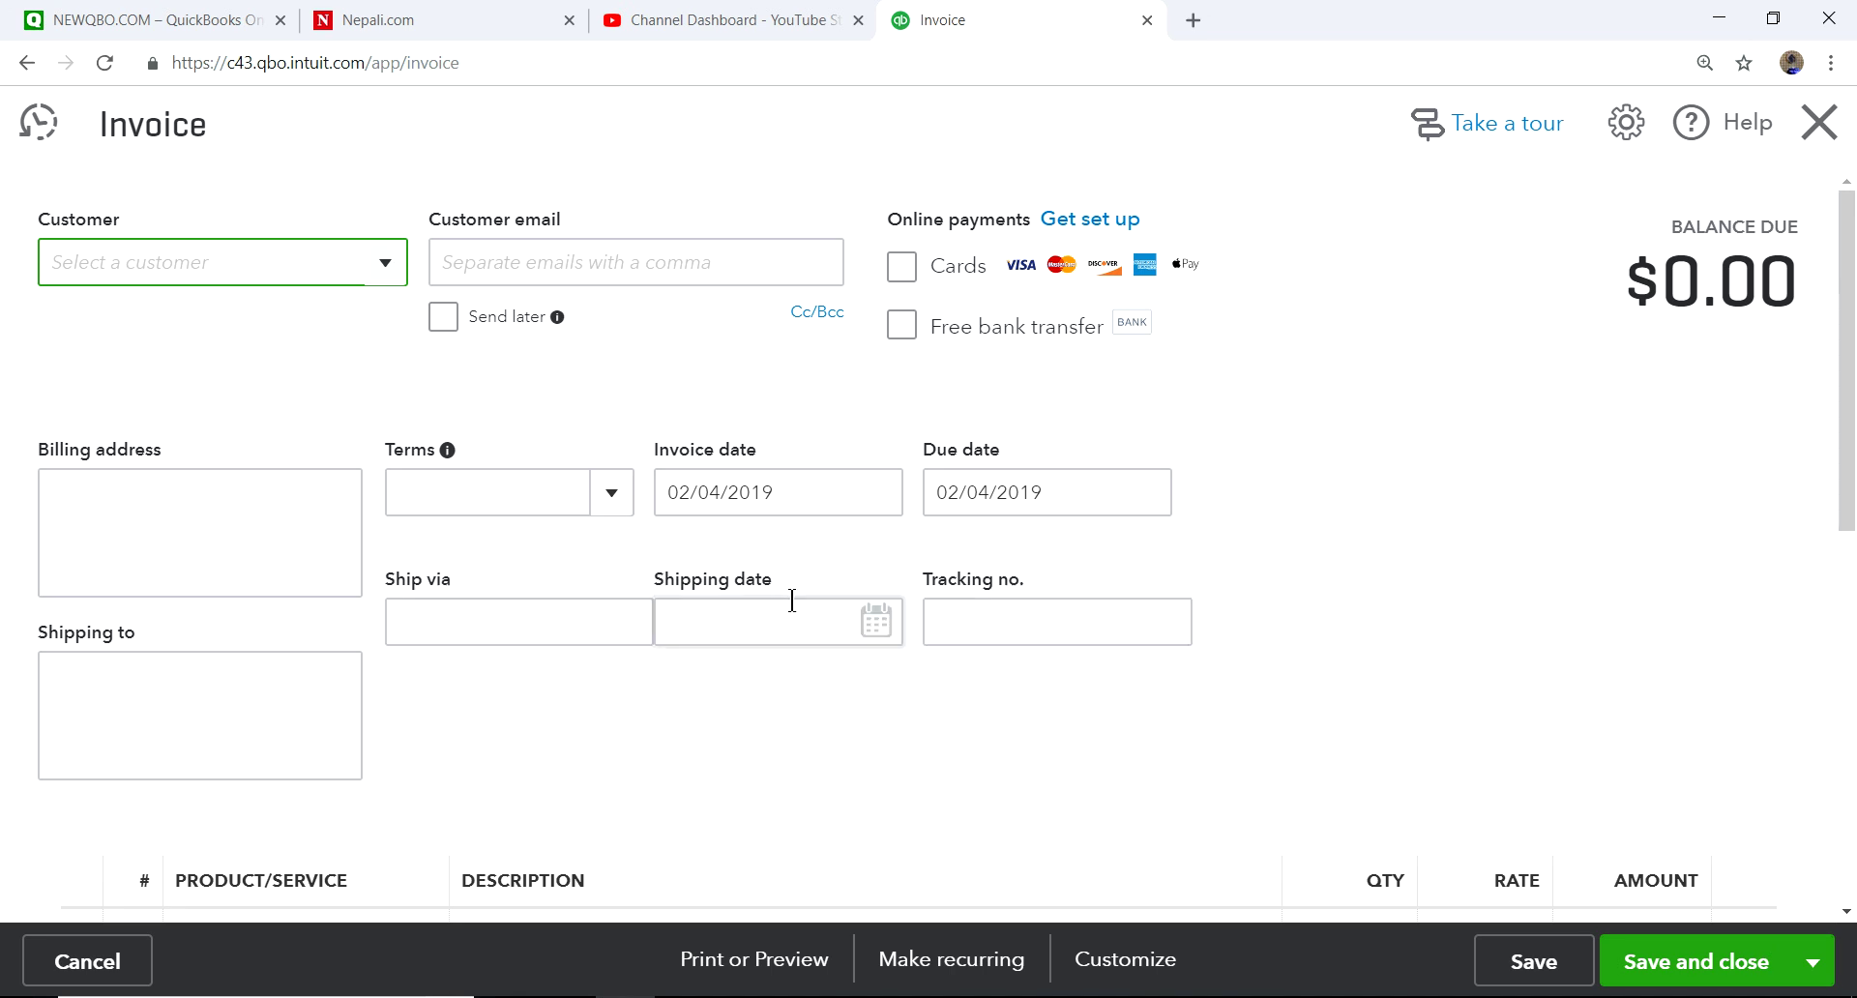
click(505, 614)
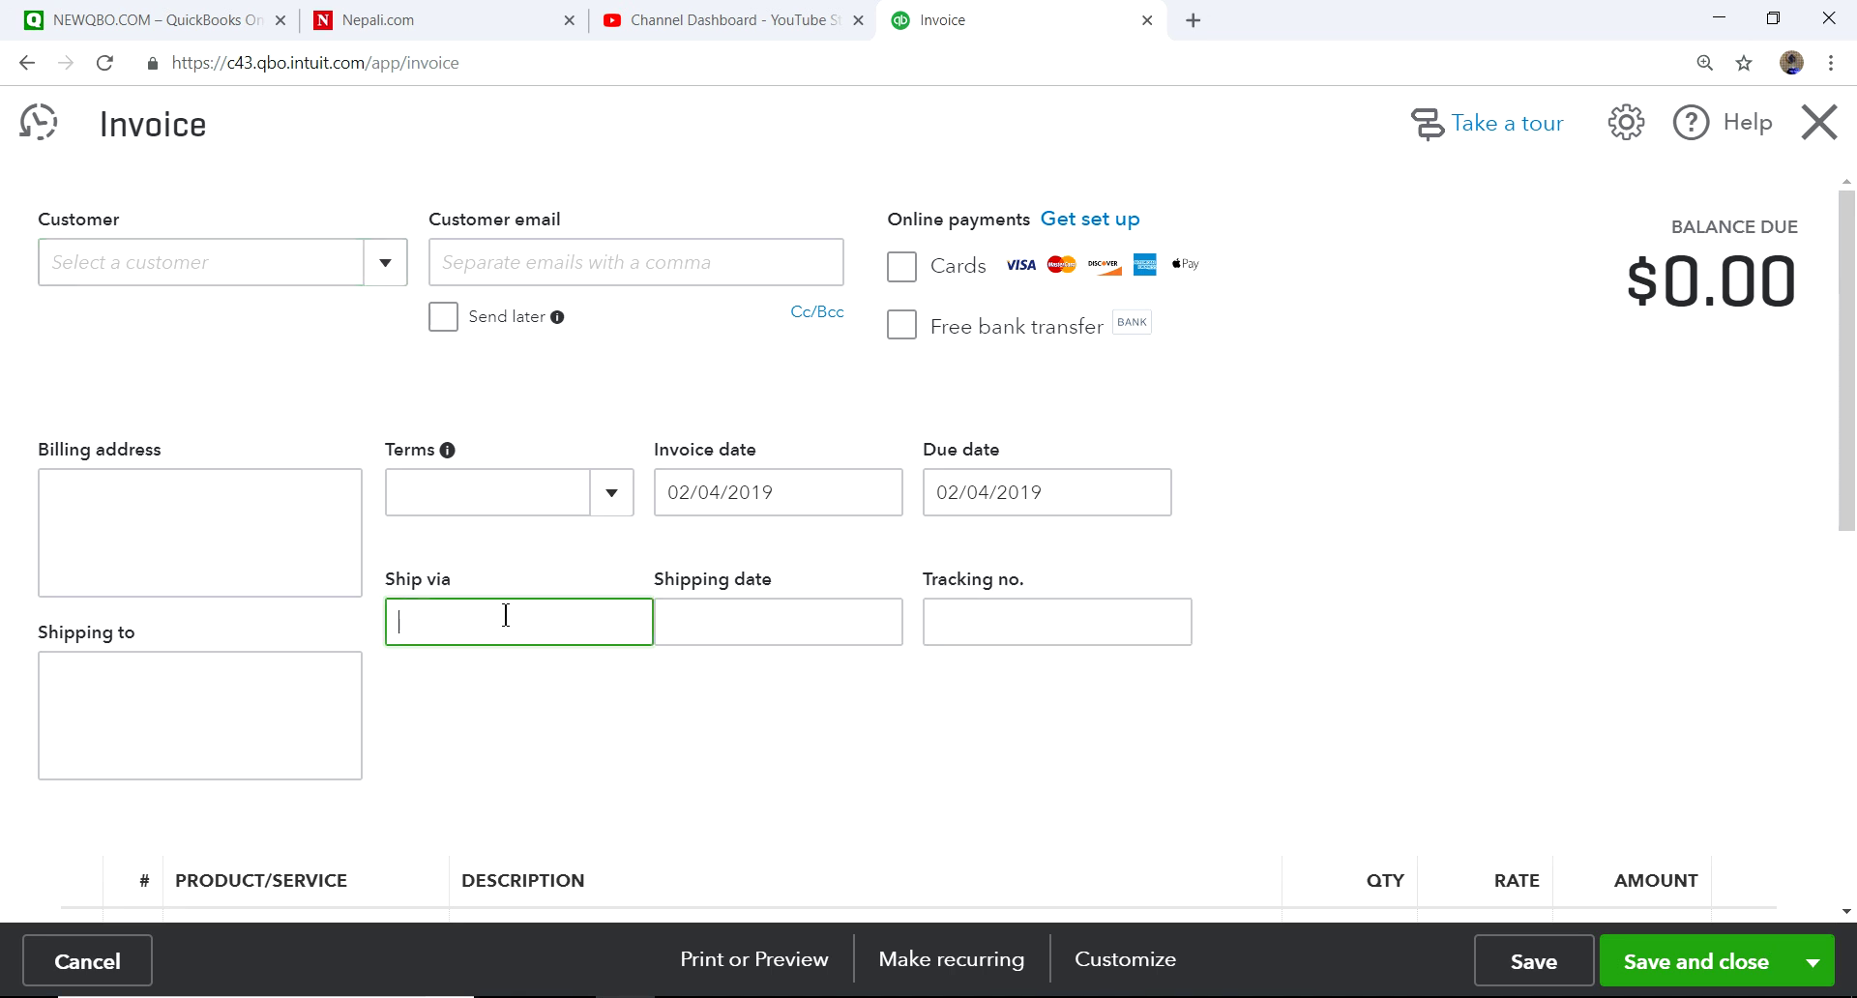
text(ups)
key(BackSpace)
key(BackSpace)
key(BackSpace)
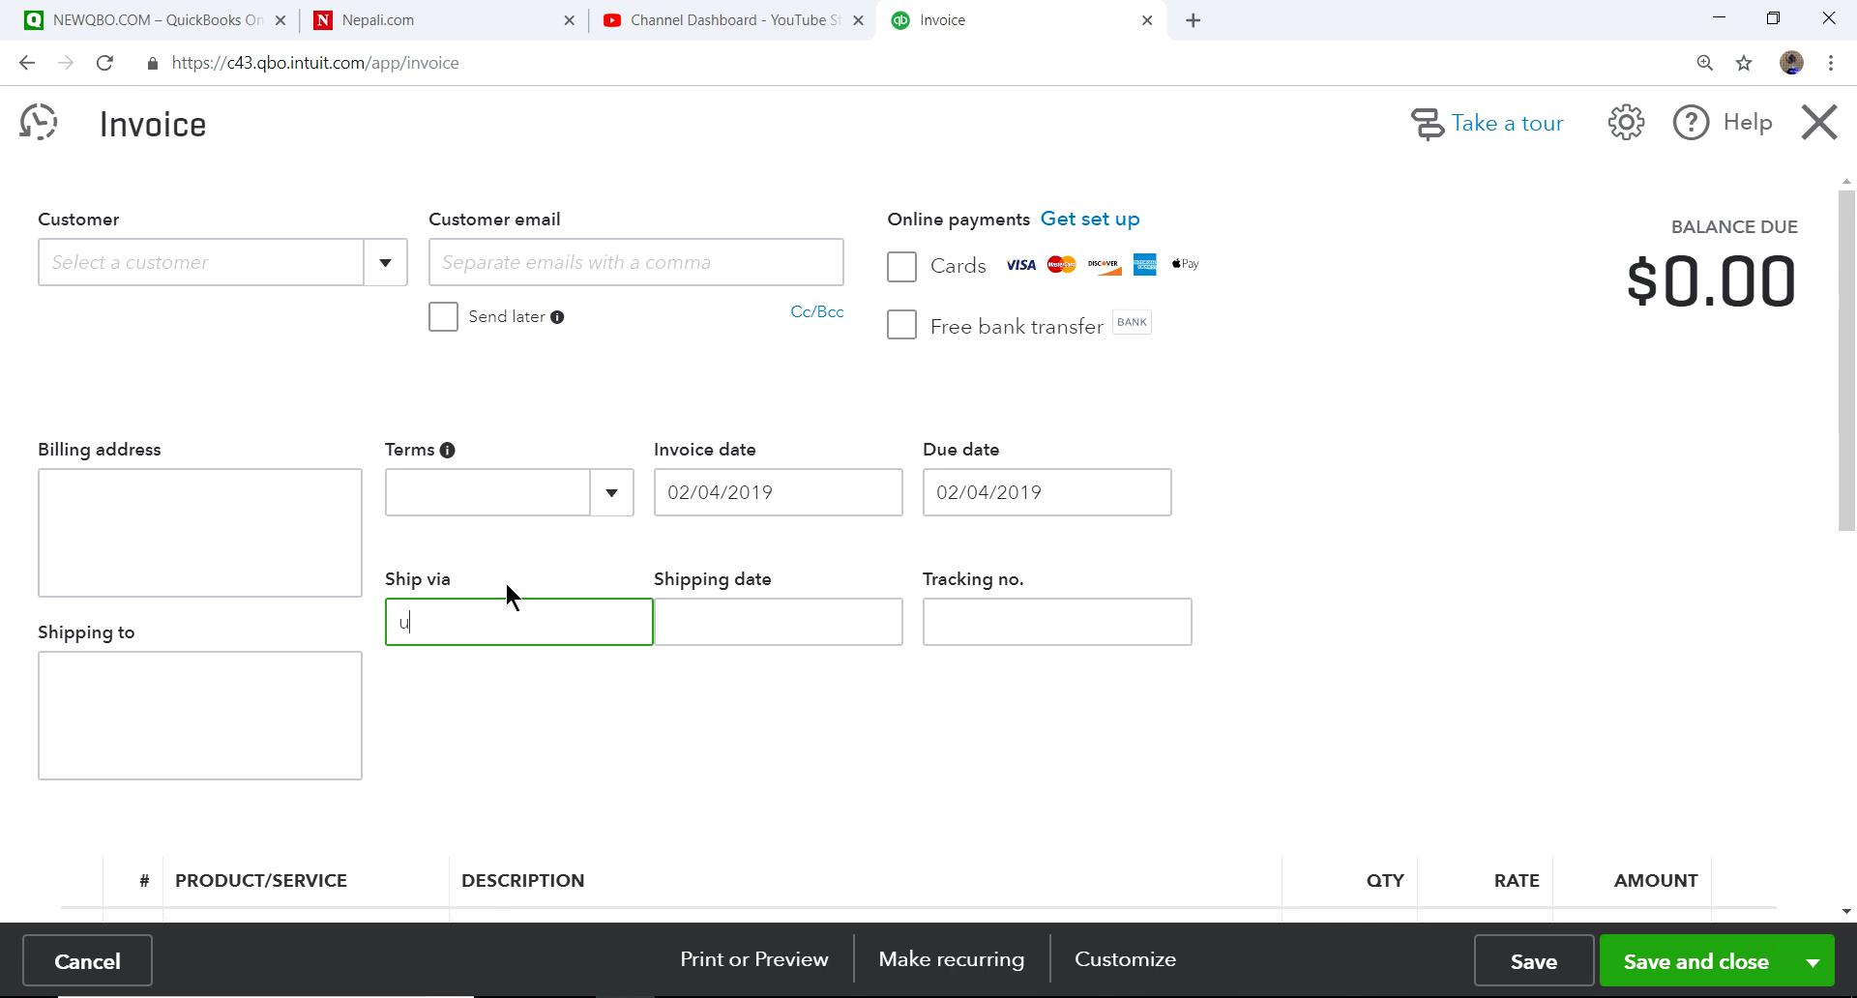
Examine the Tracking no., Ship via and Shipping date fields on the invoice, including the date calendar
click(1069, 620)
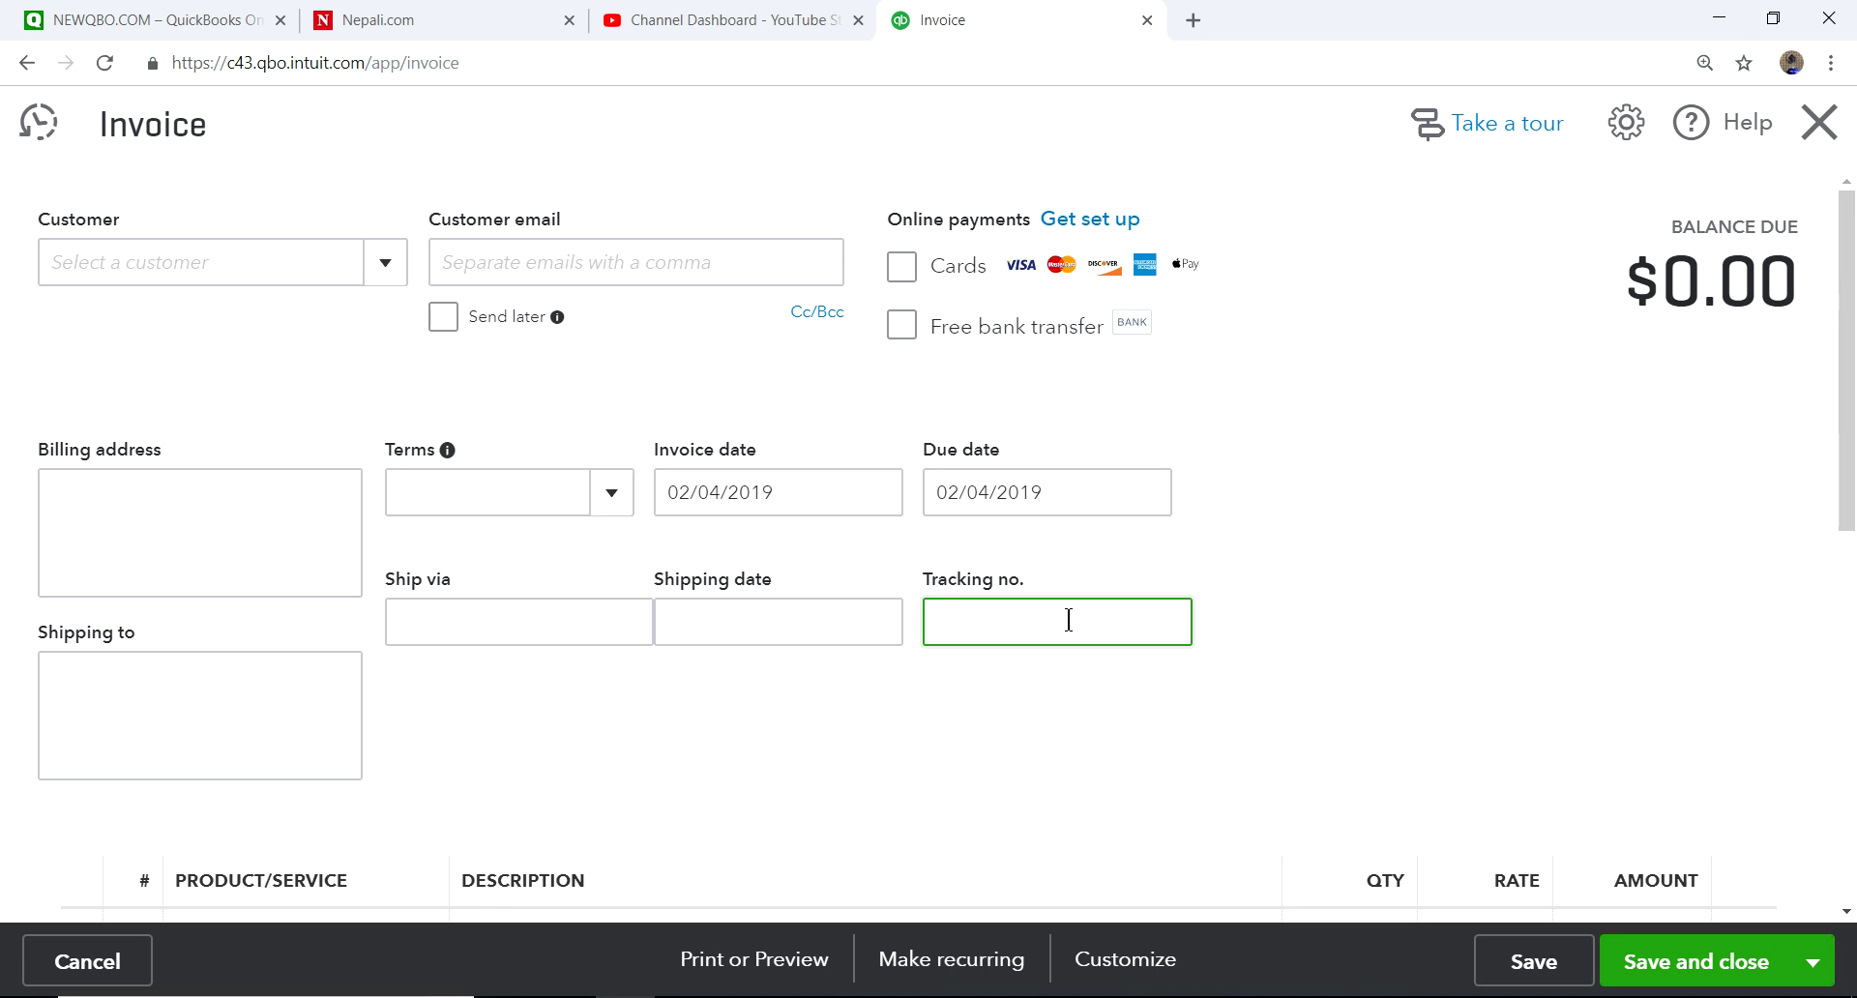
click(584, 613)
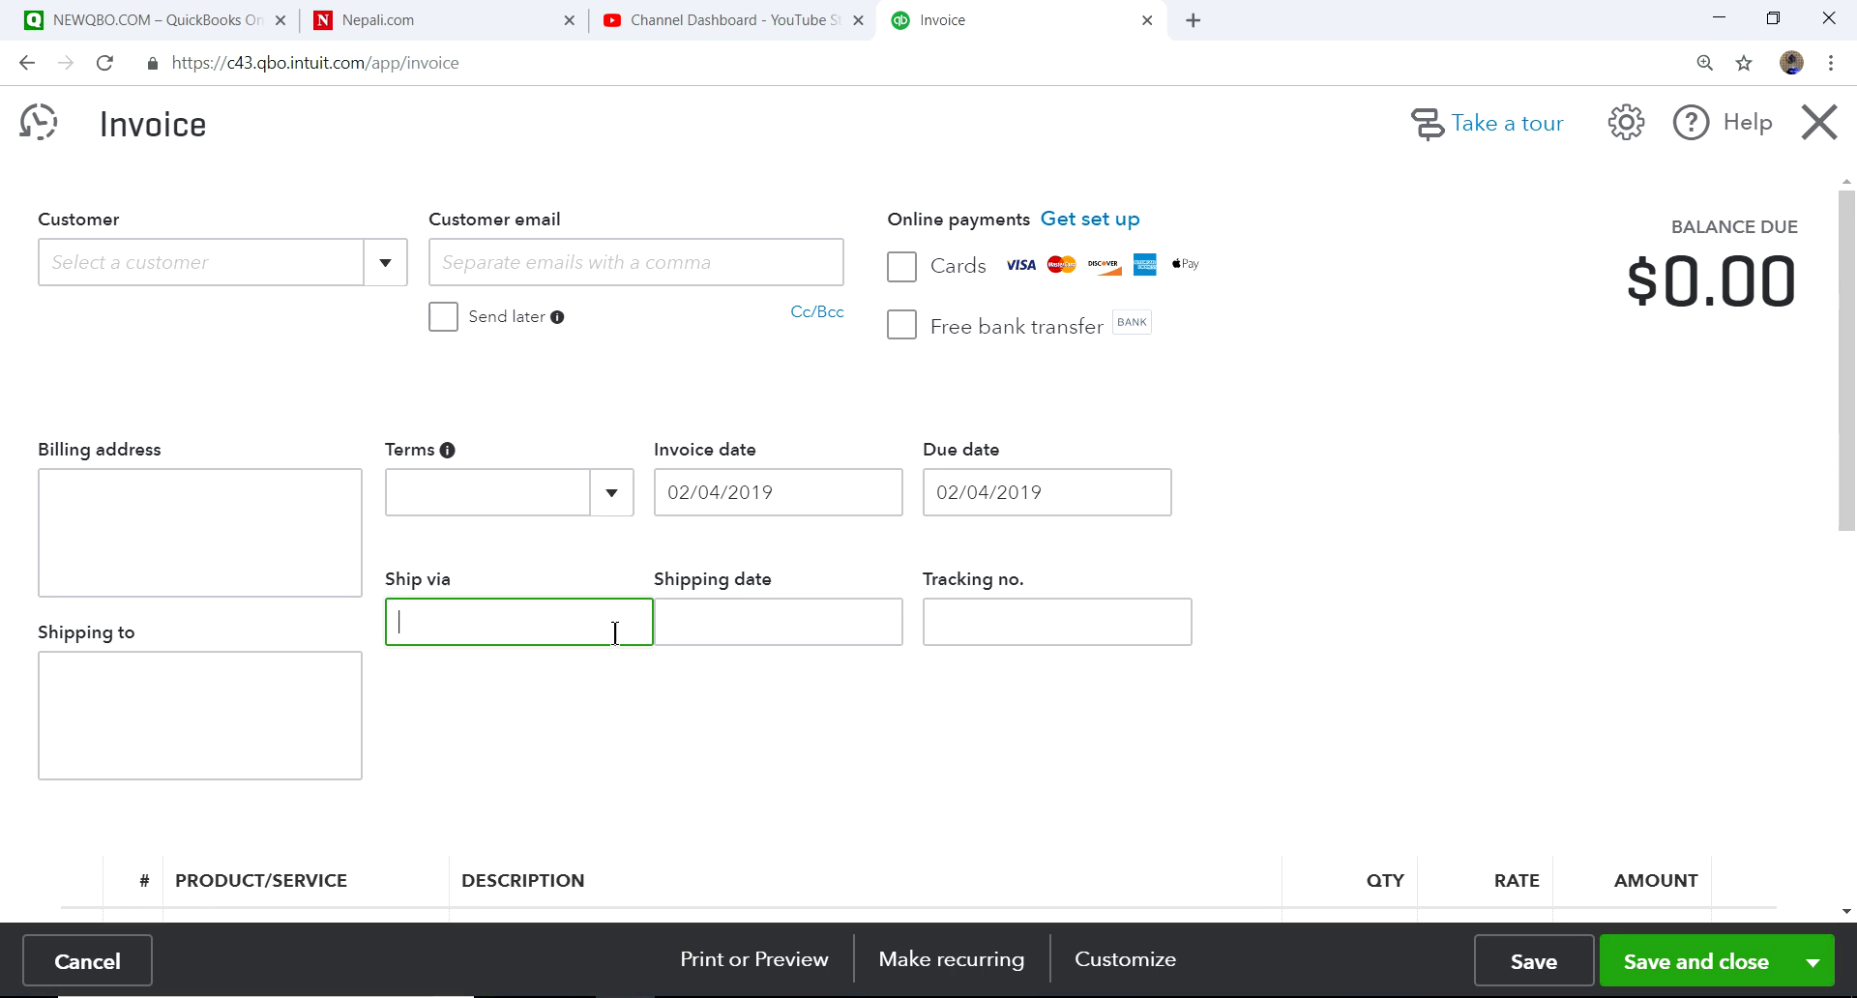
click(873, 629)
click(877, 627)
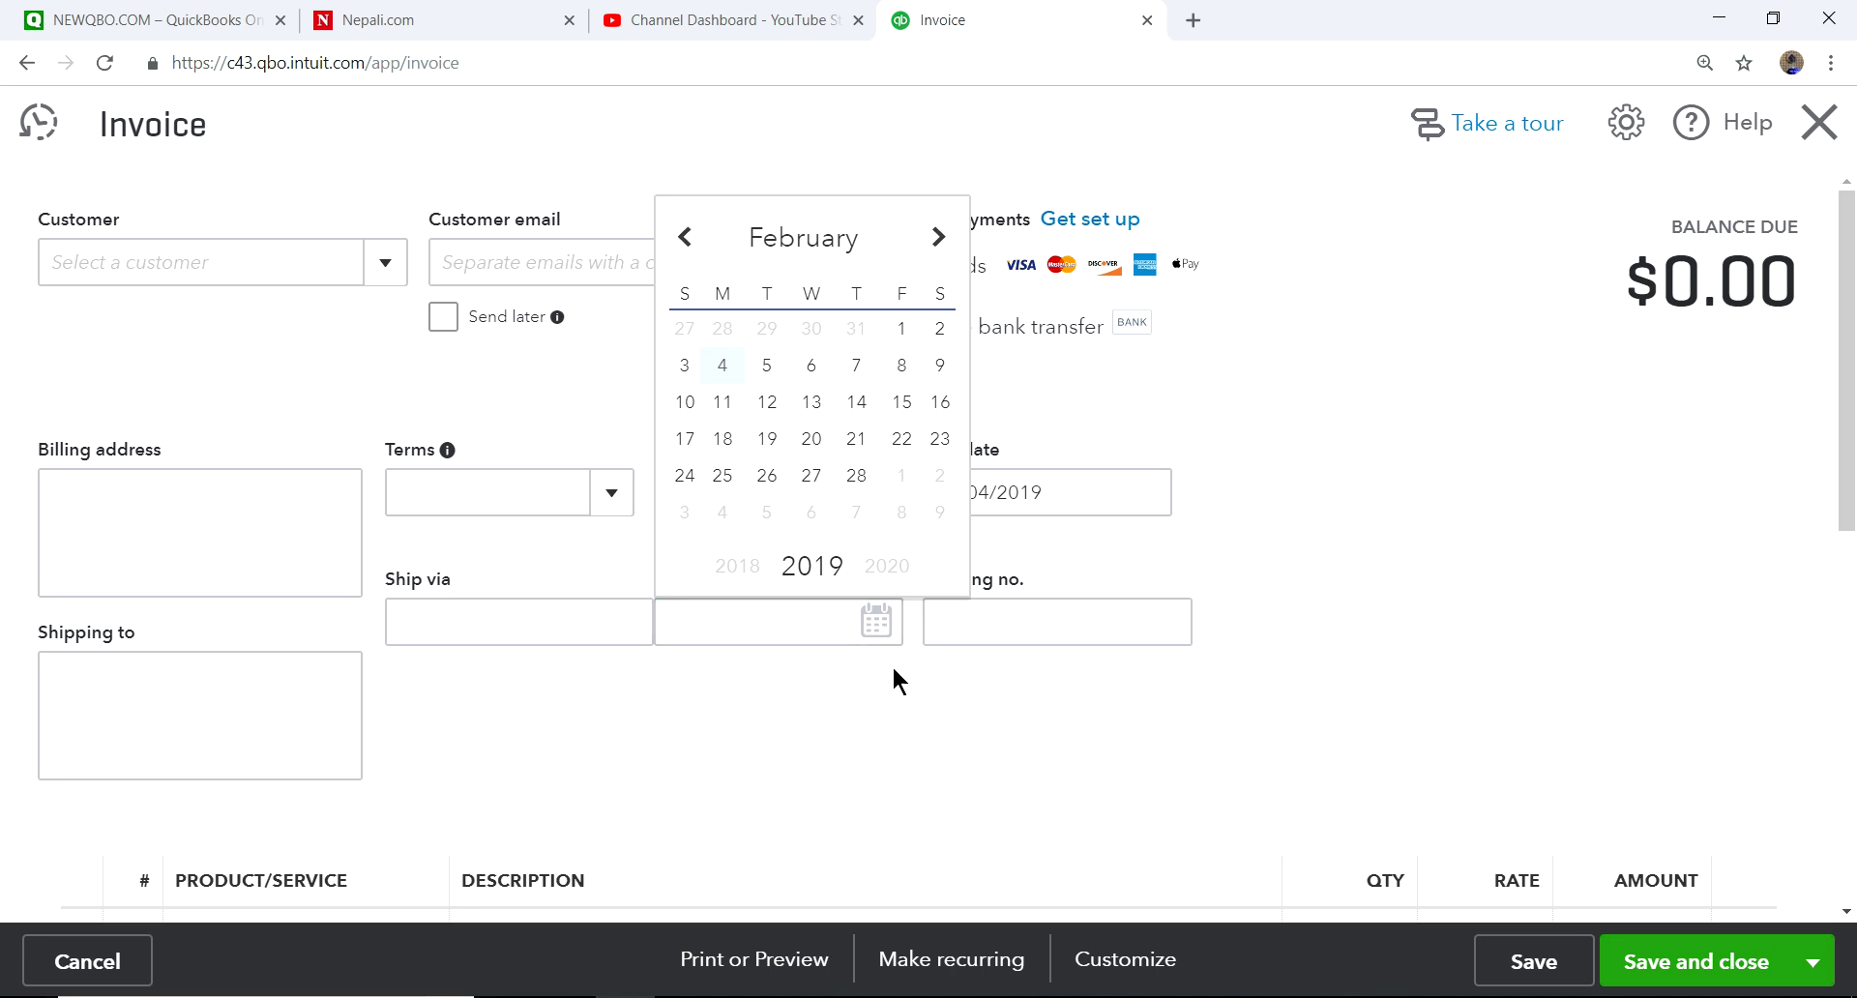
click(885, 681)
click(1092, 632)
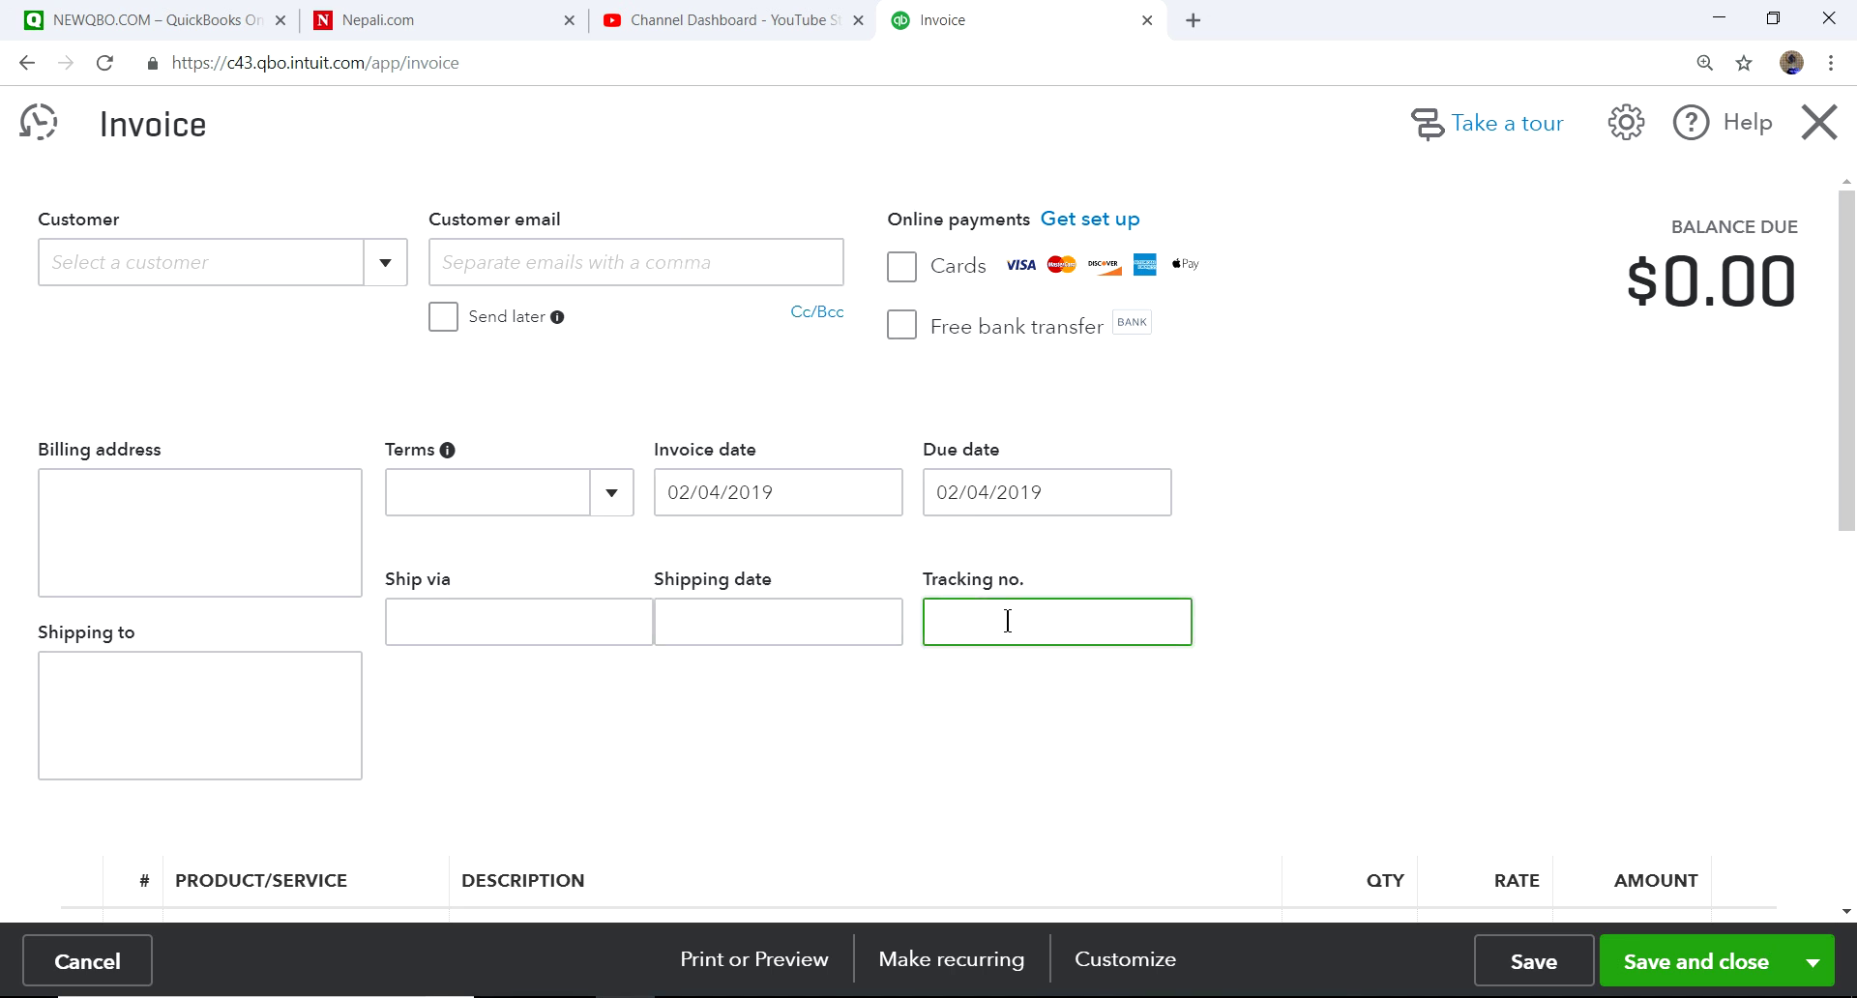
Try a shipping amount of 56 below the invoice subtotal, and close the invoice without saving it
scroll(1359, 618, down, 5)
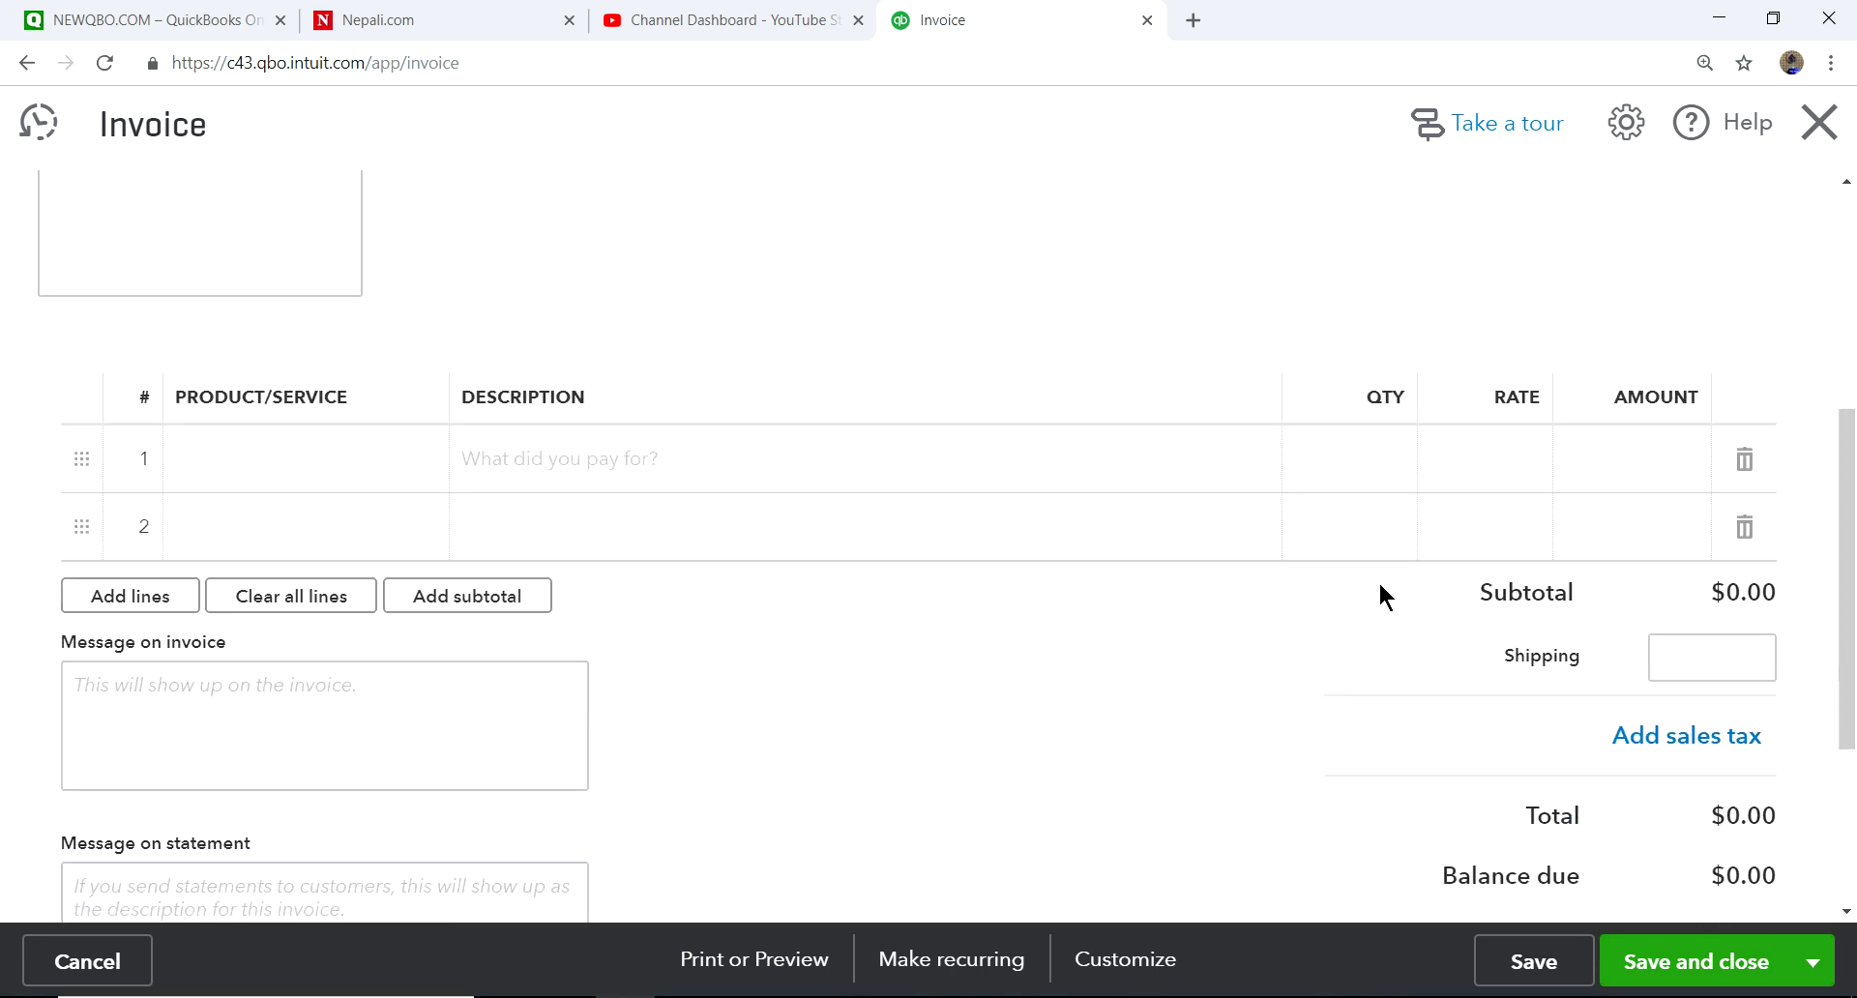
click(1705, 651)
scroll(1410, 644, up, 1)
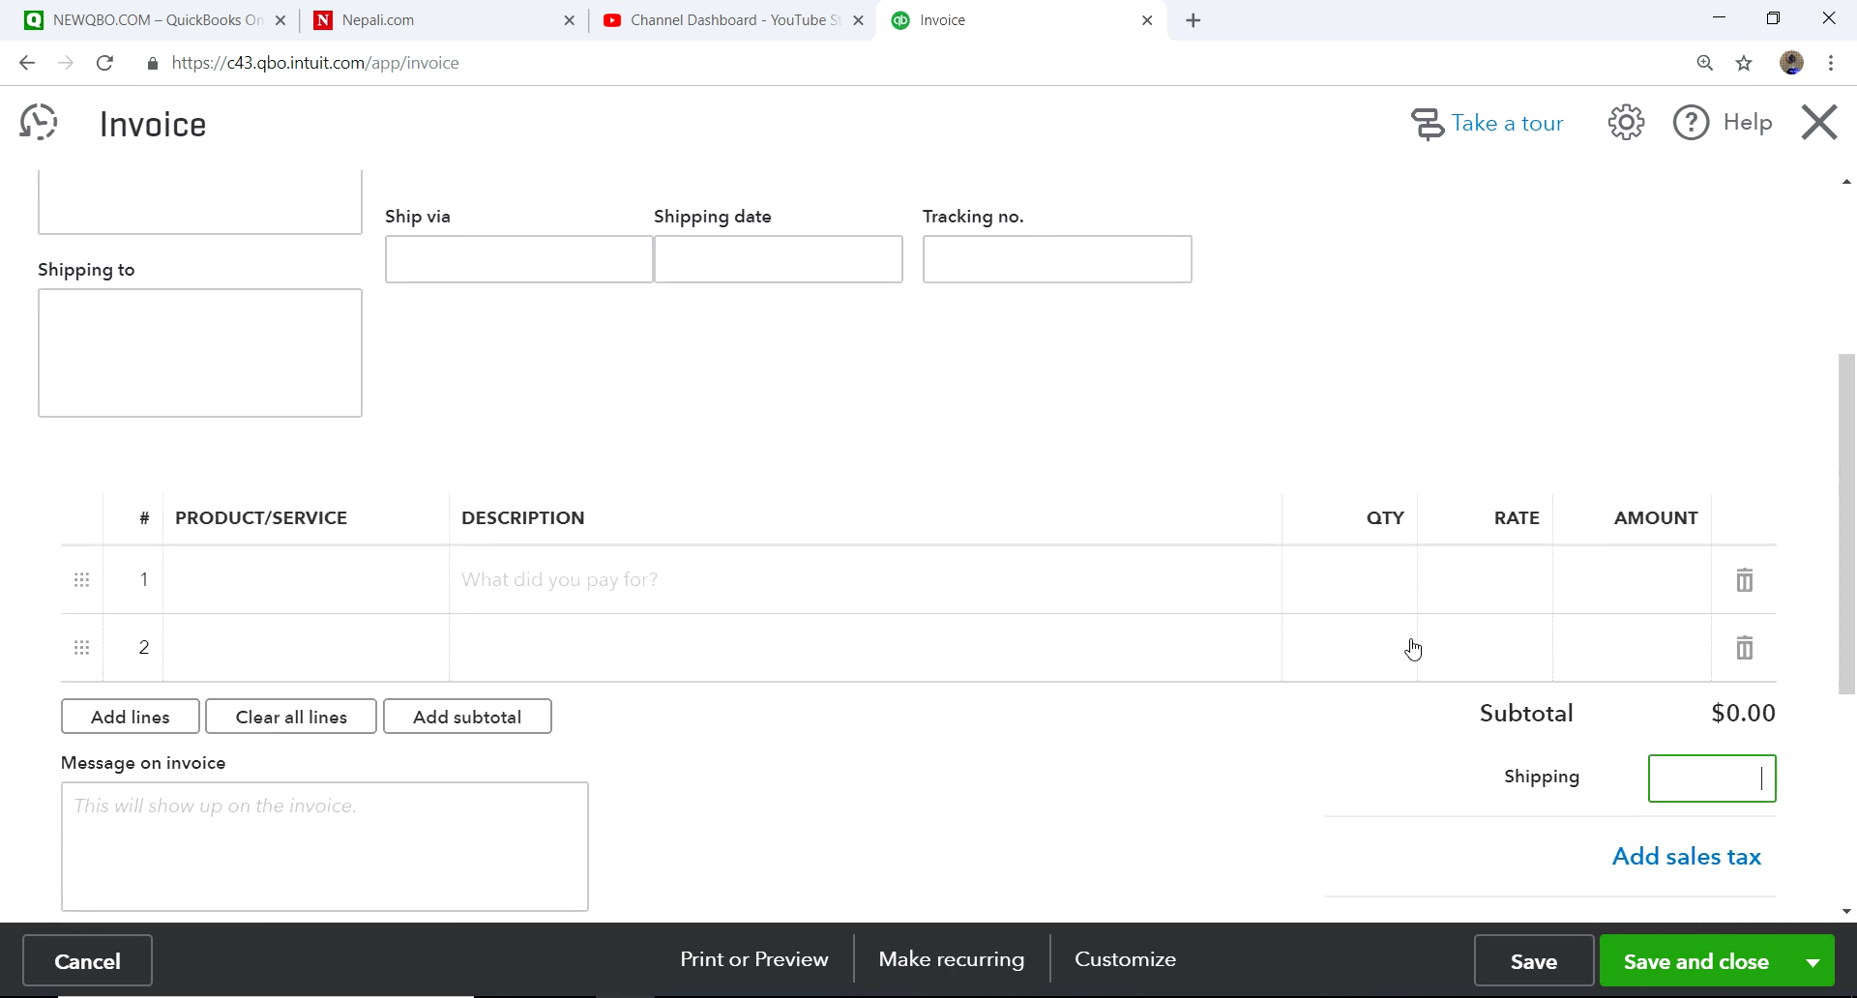
scroll(1411, 651, down, 2)
text(56)
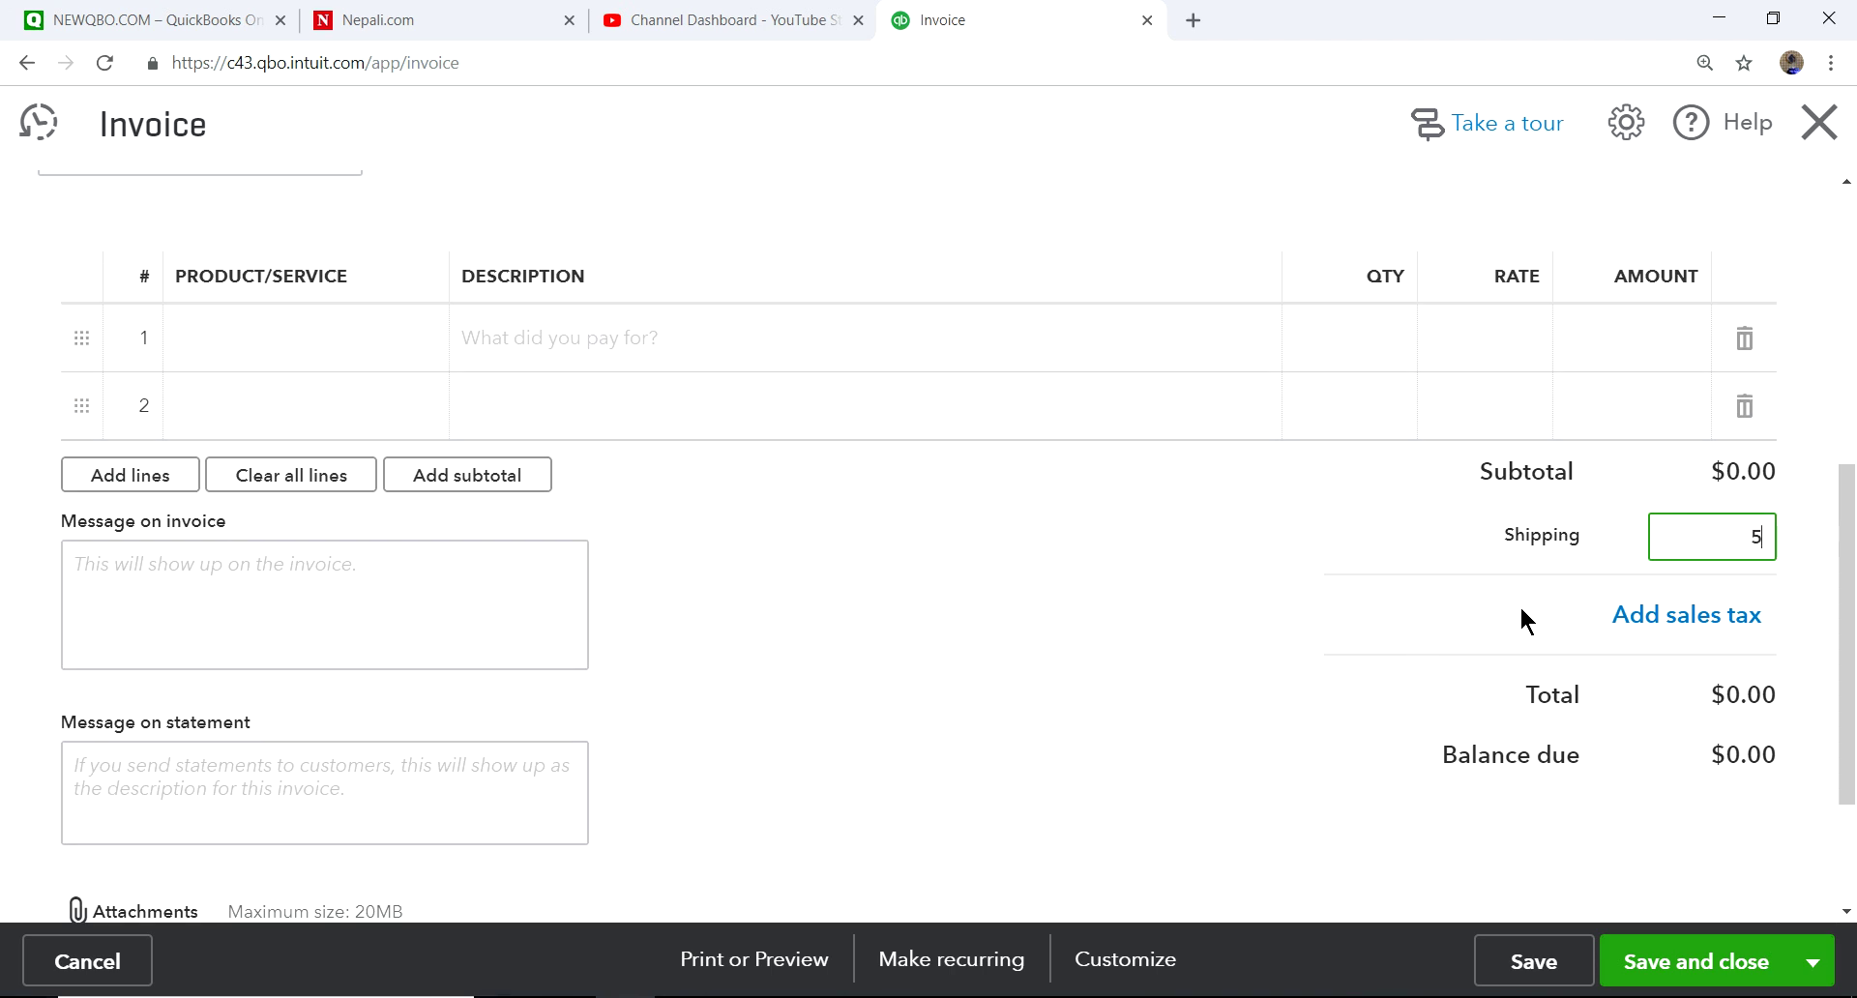
key(BackSpace)
key(BackSpace)
click(1275, 566)
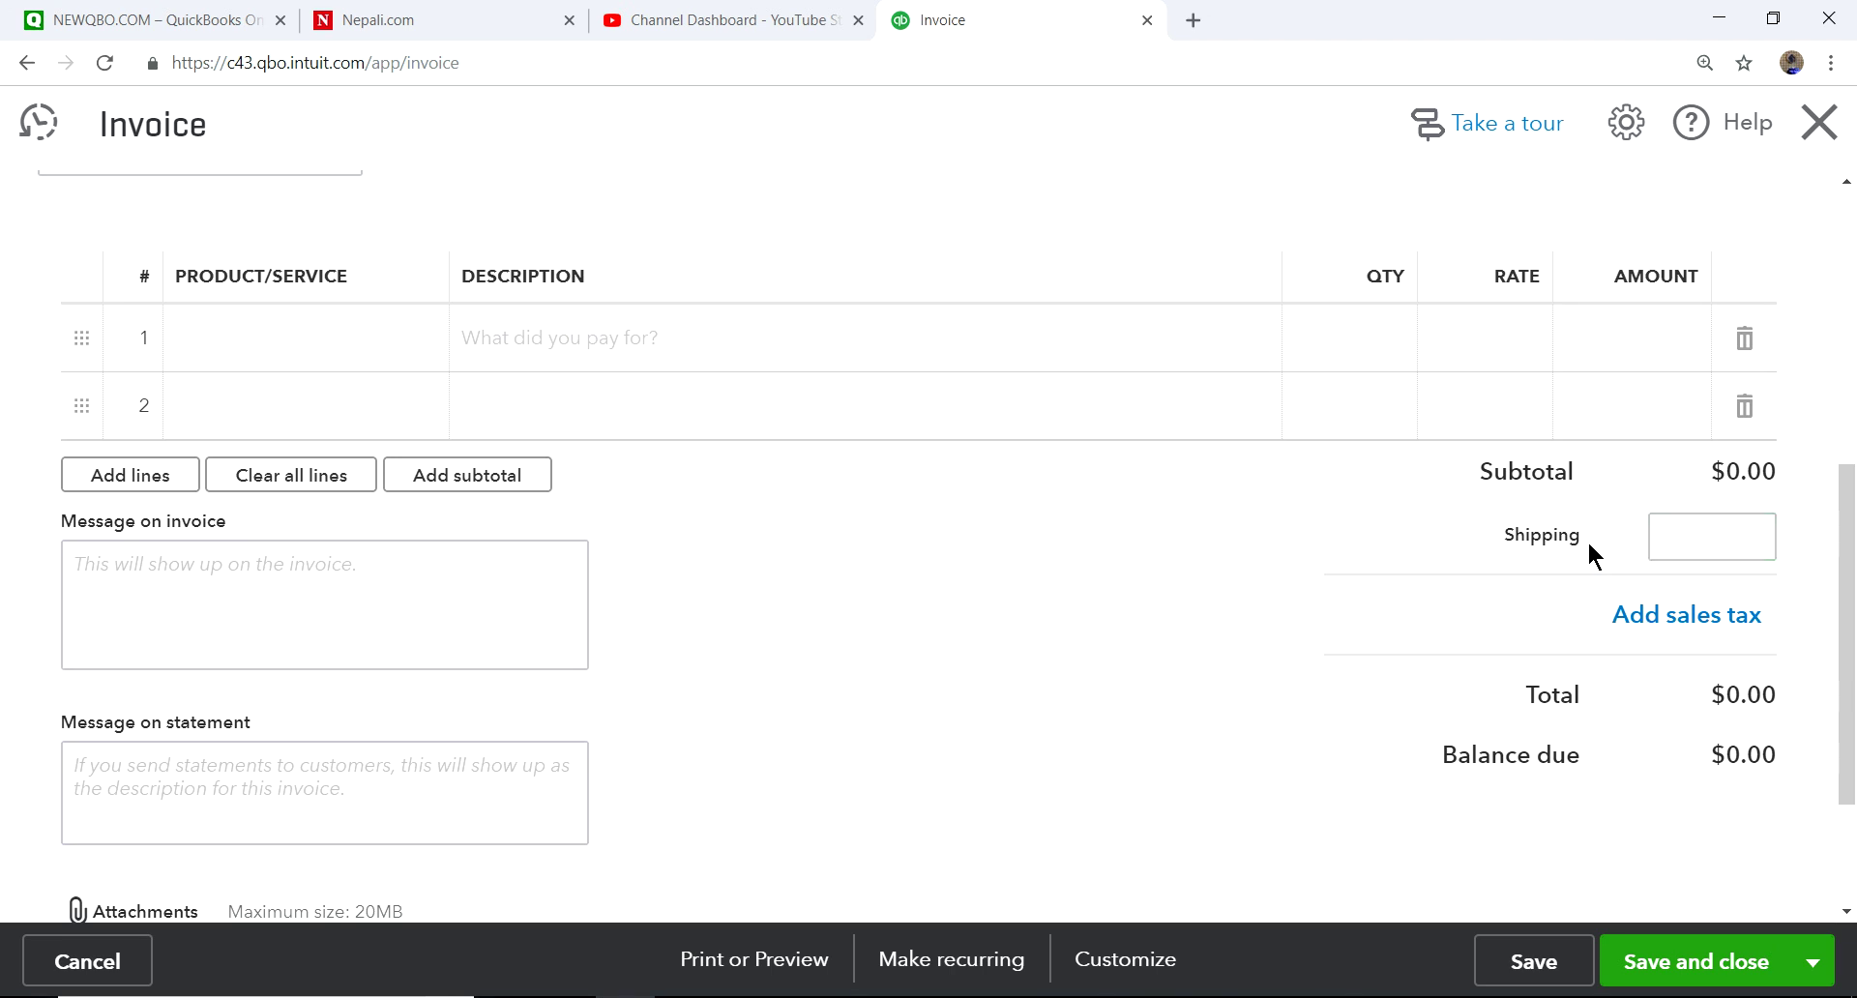
scroll(1355, 564, up, 1)
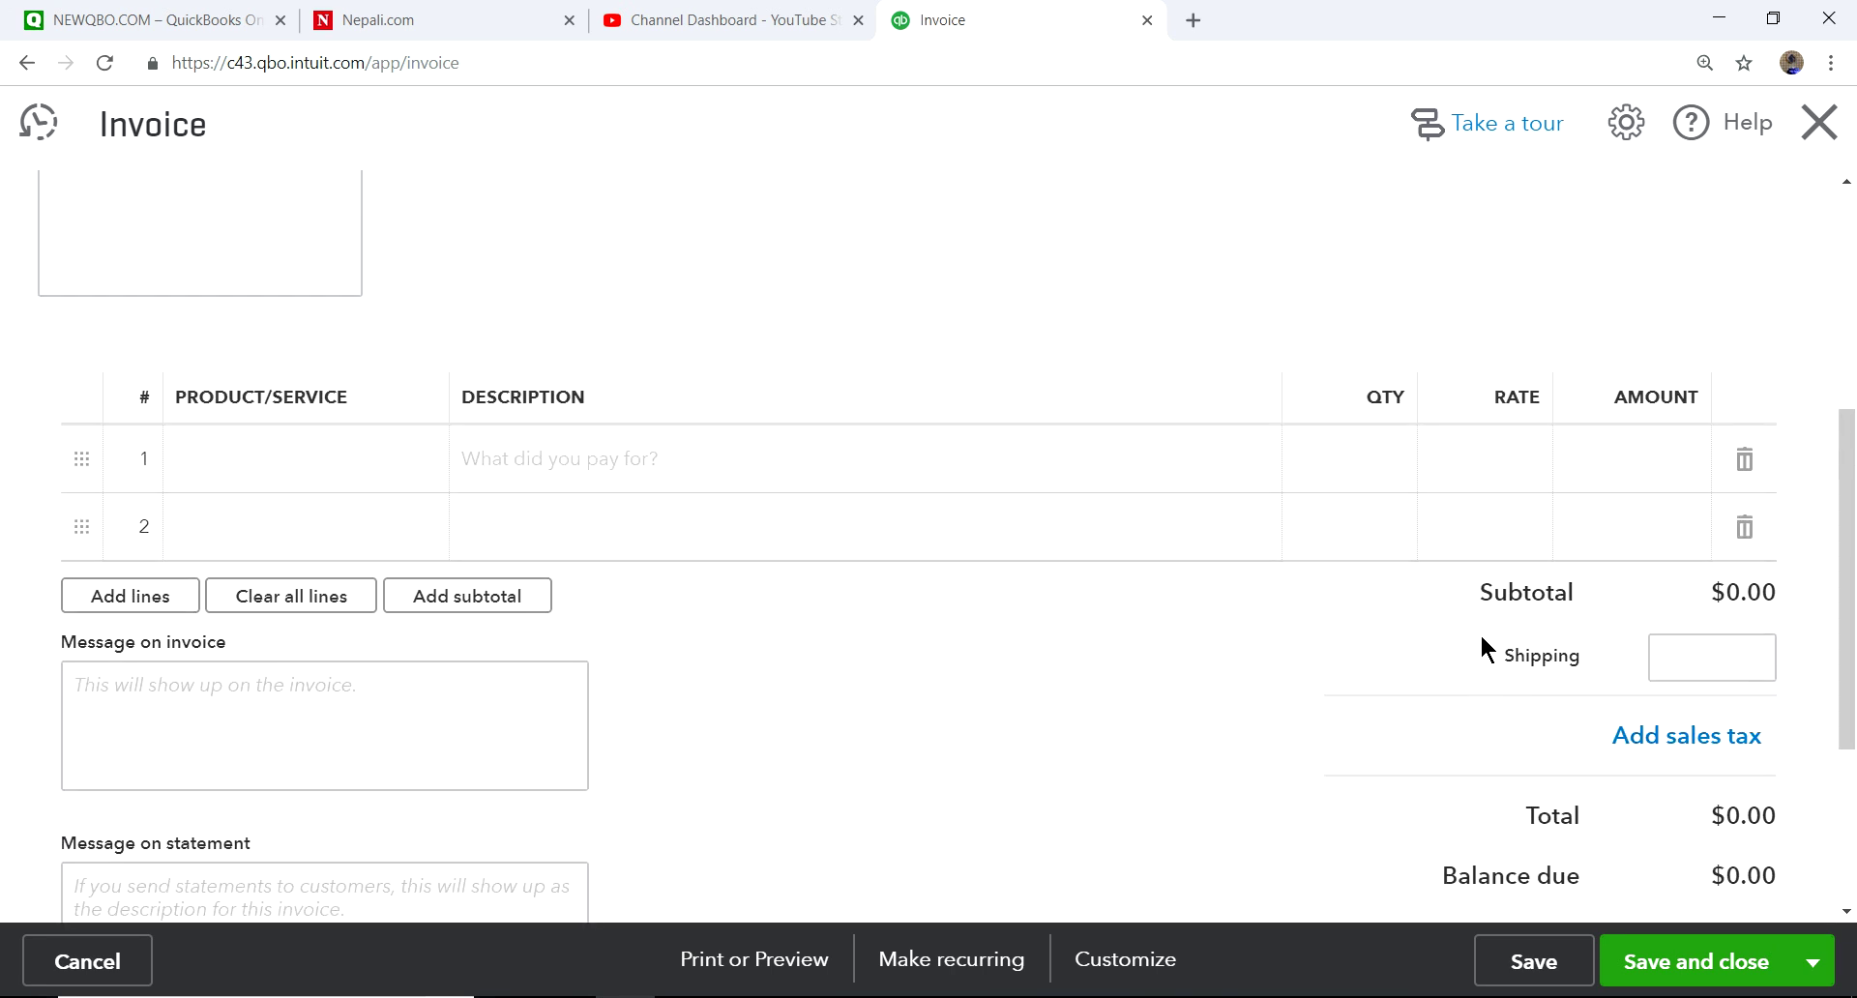
click(1817, 140)
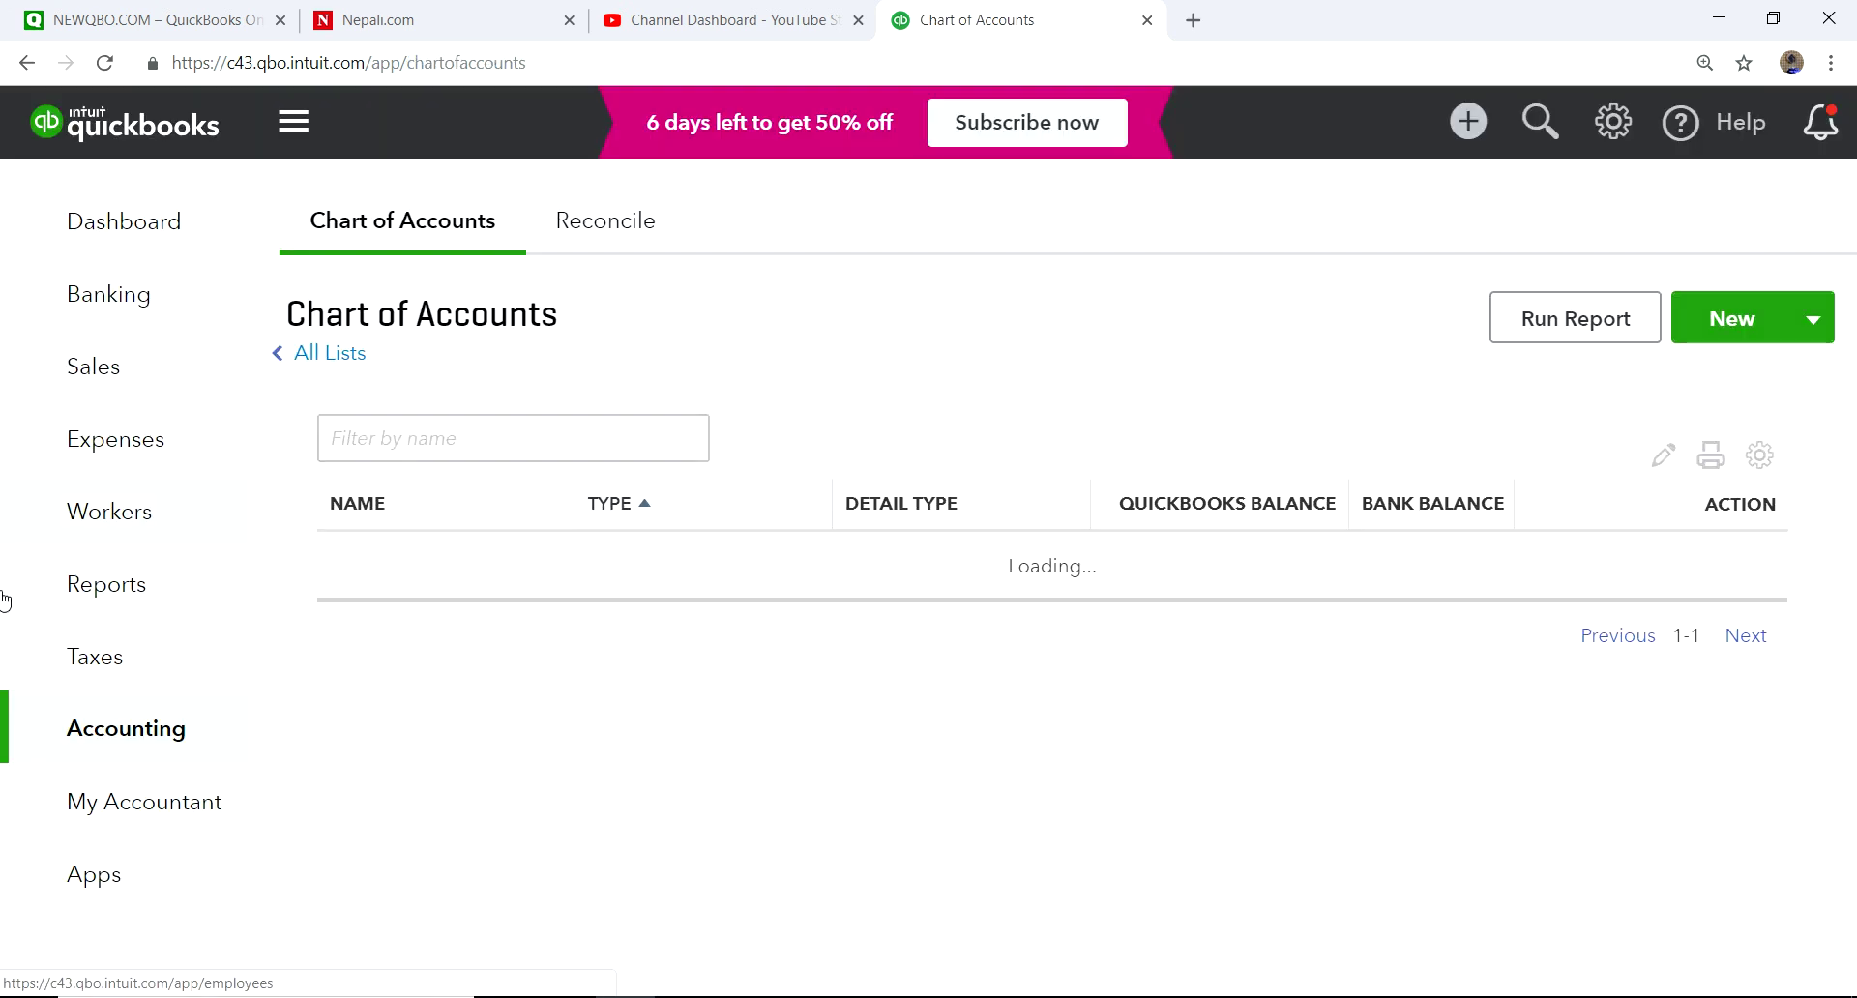
Start another new invoice, skip the introduction, and check its Shipping and sales tax lines in the totals
click(94, 656)
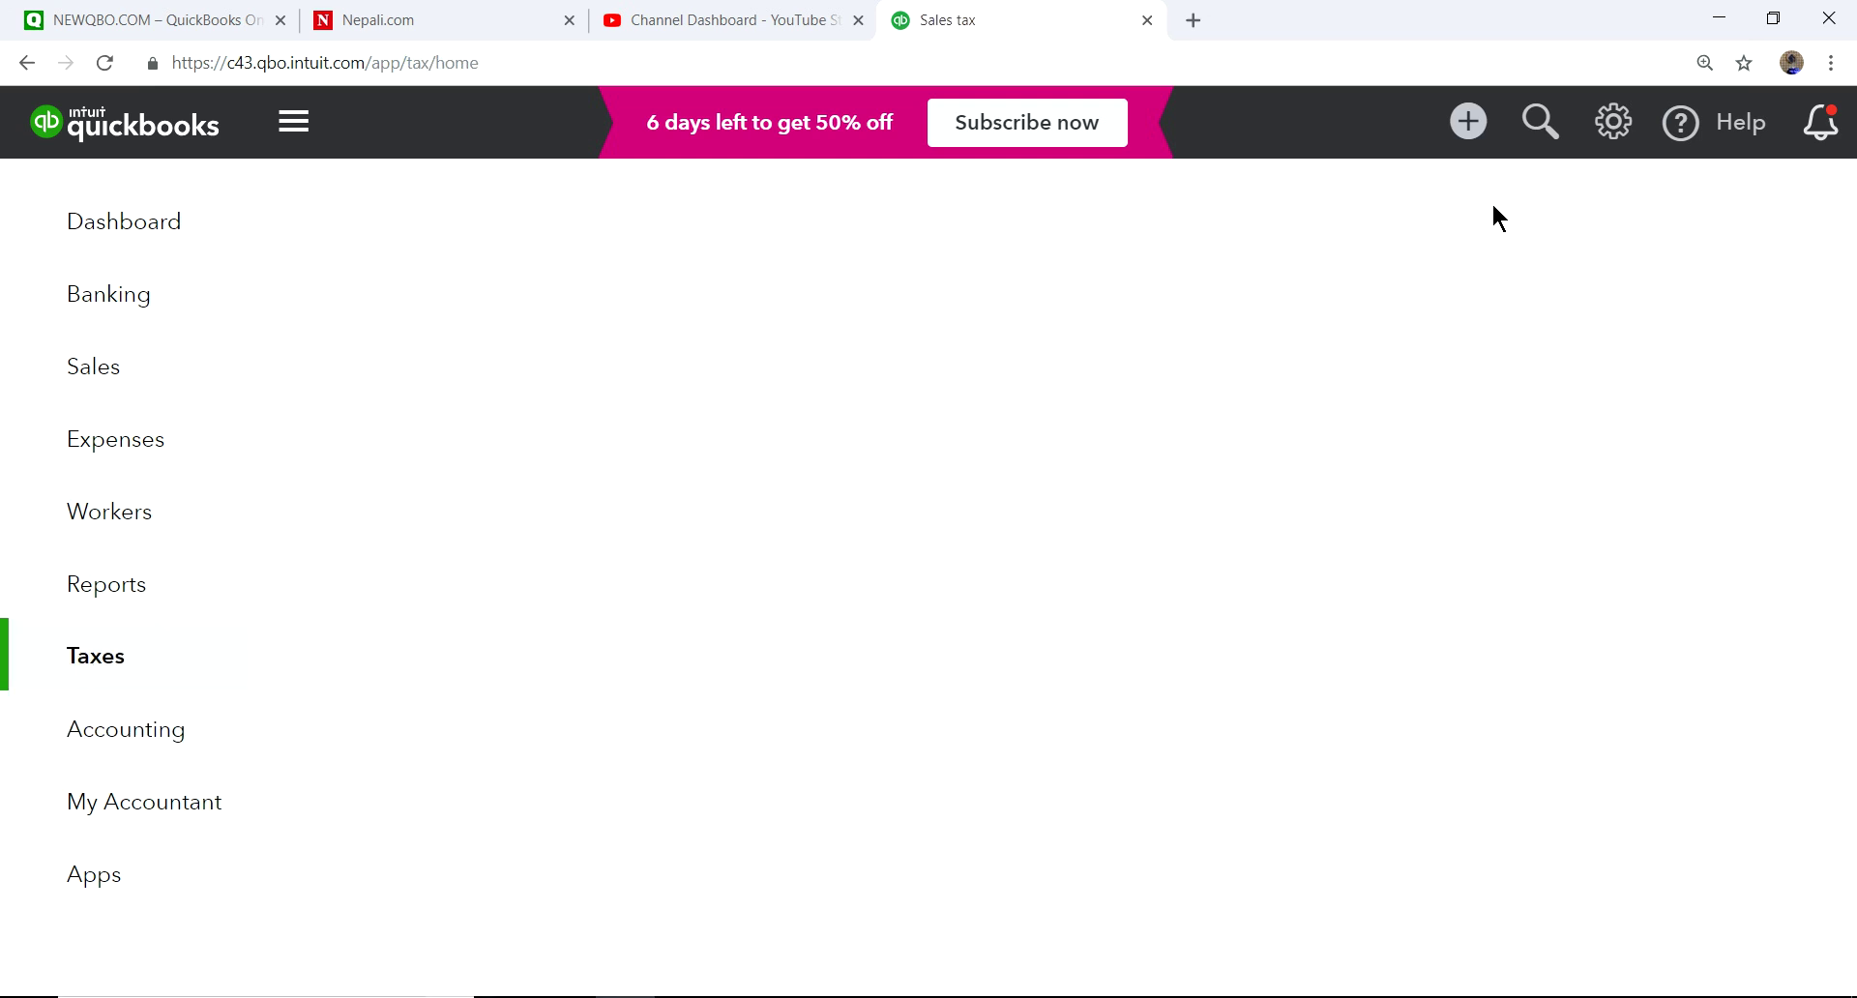
click(1468, 124)
click(459, 335)
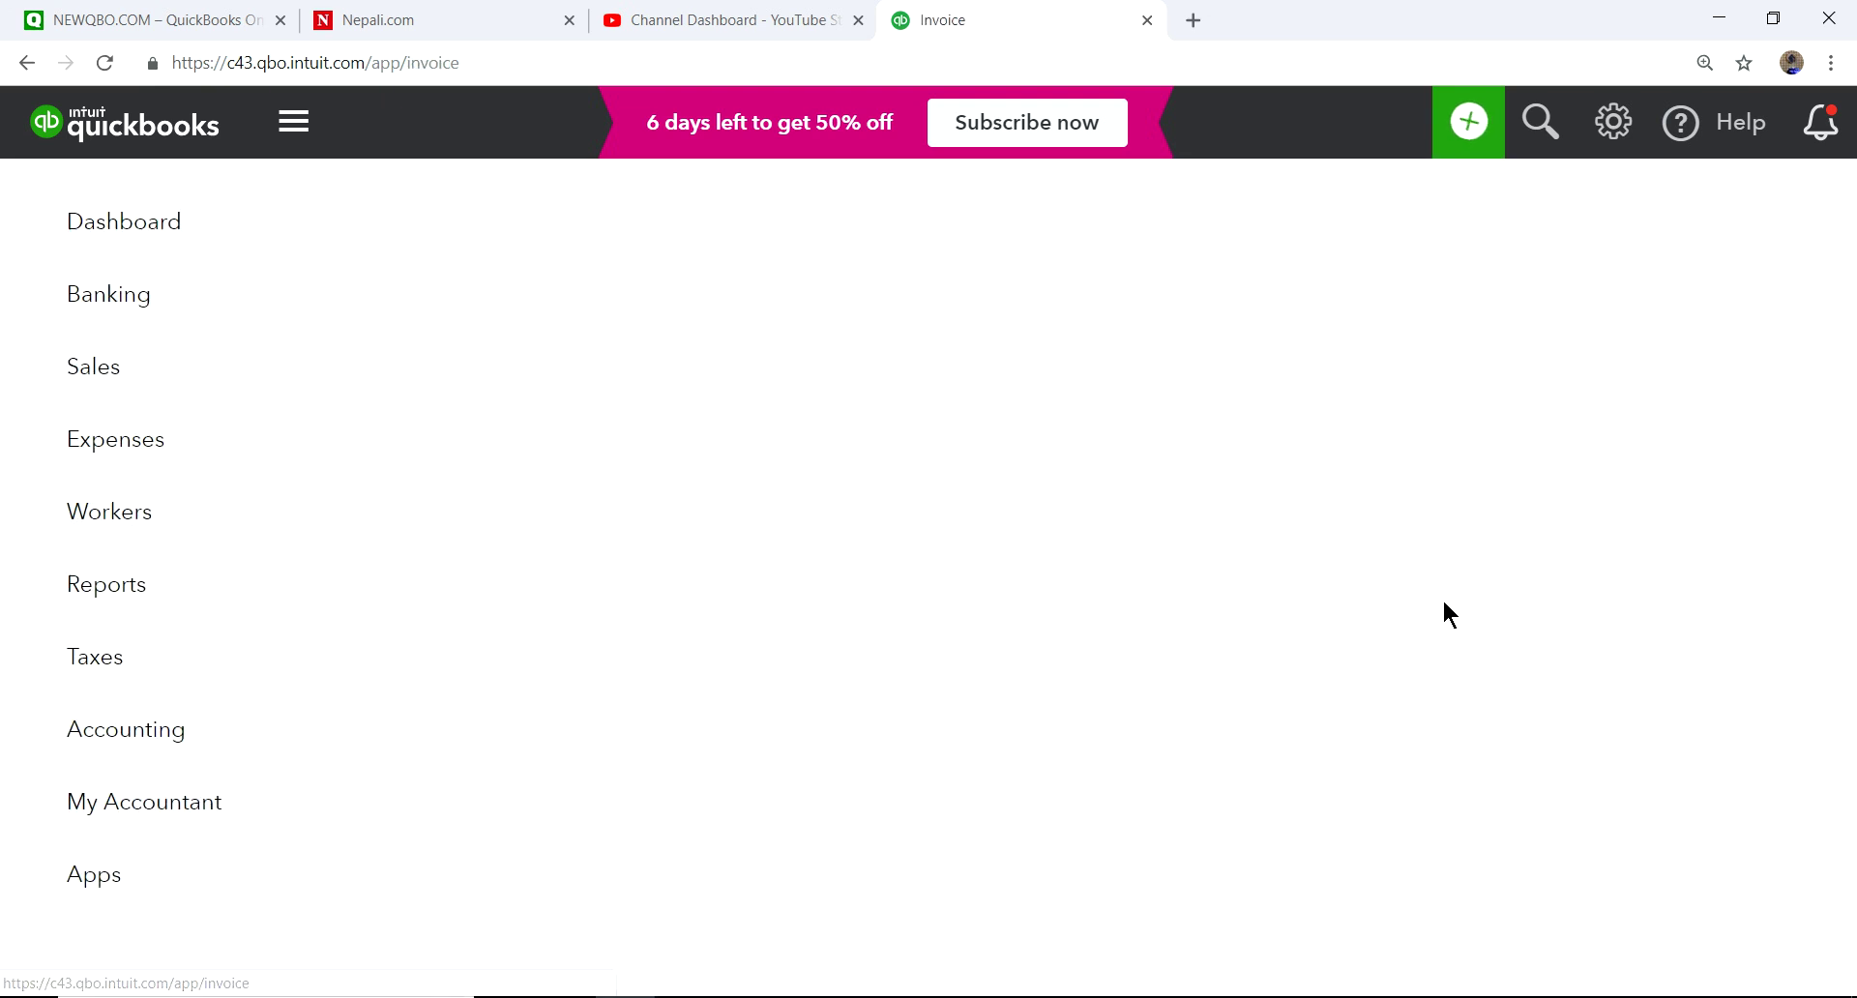
click(1057, 779)
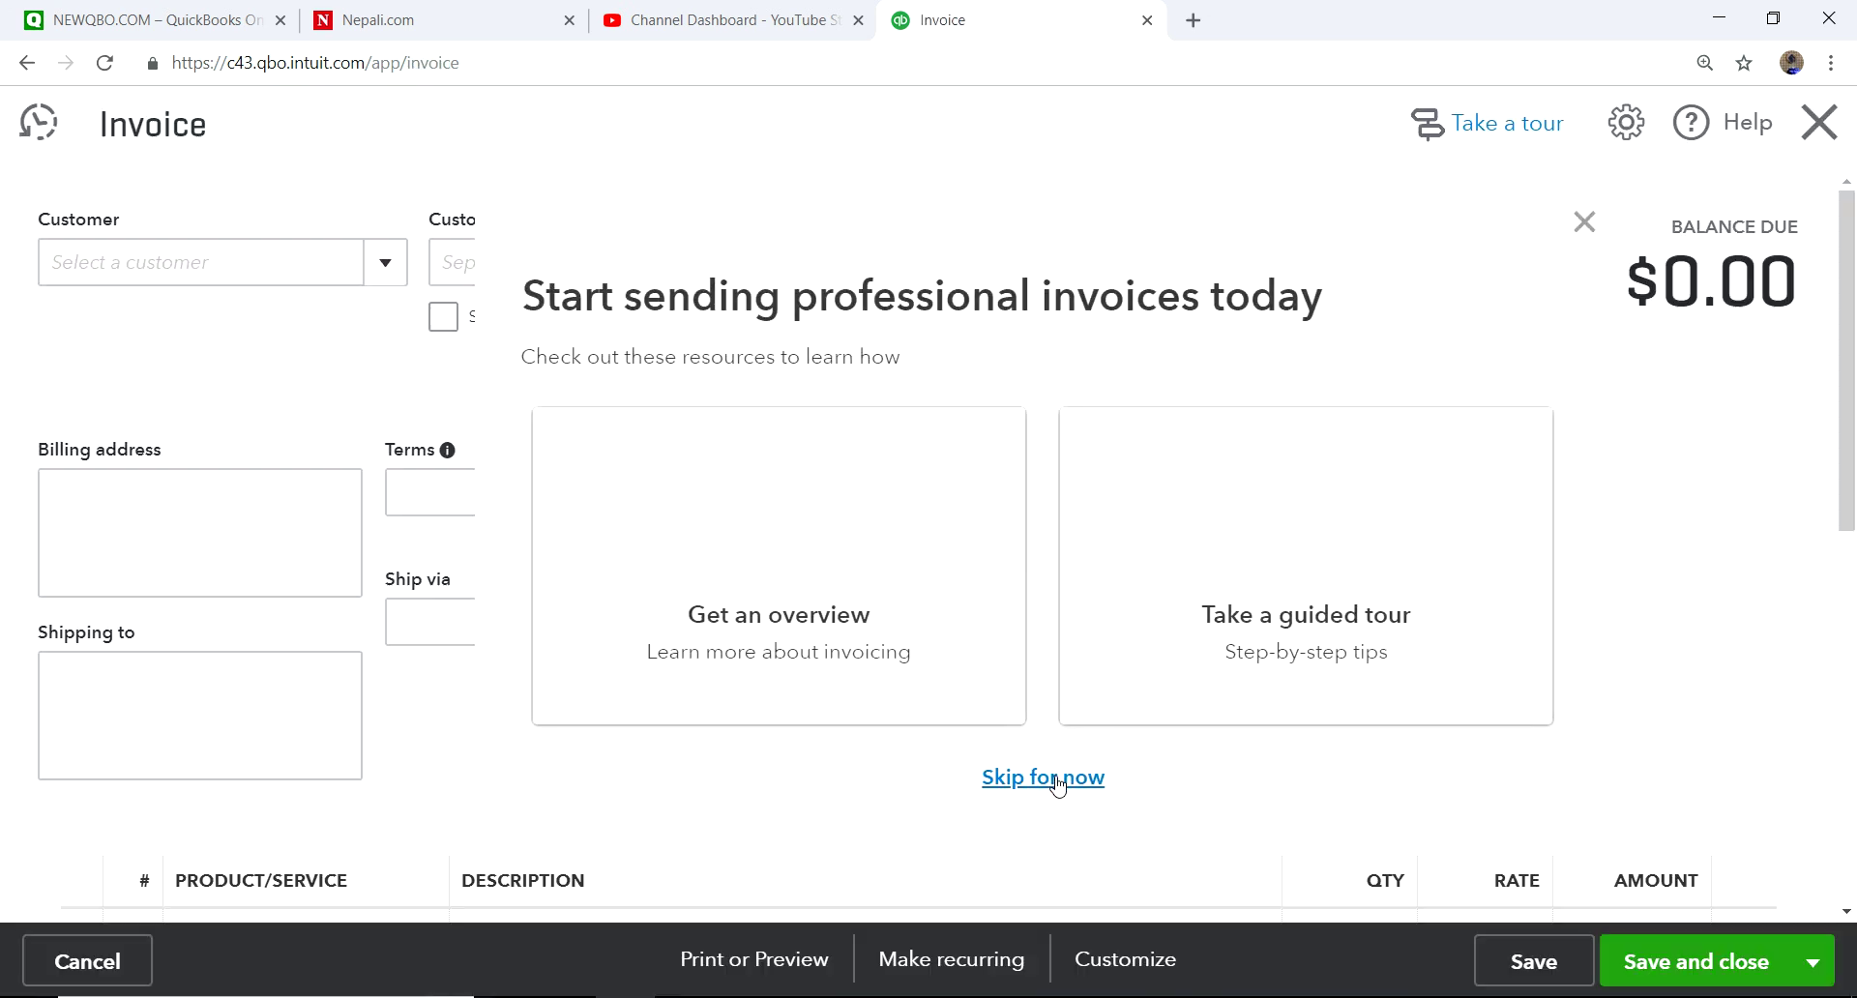
scroll(1559, 709, down, 5)
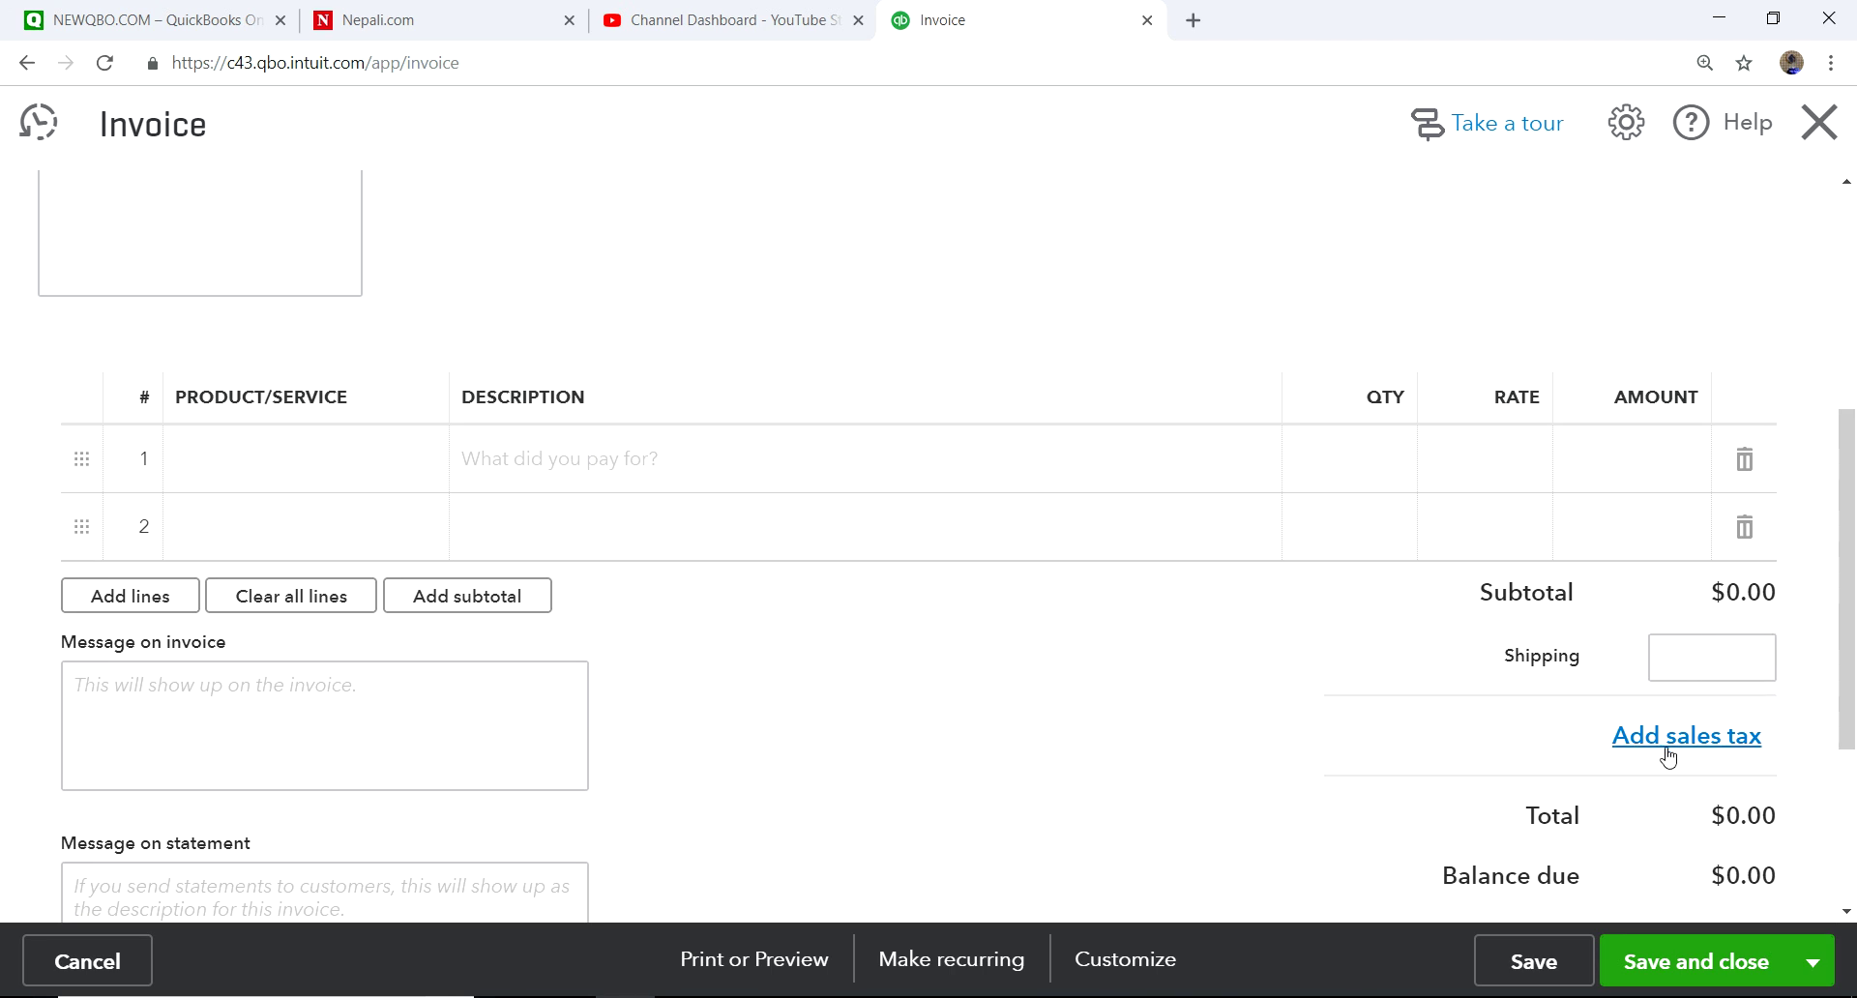
scroll(1199, 764, down, 2)
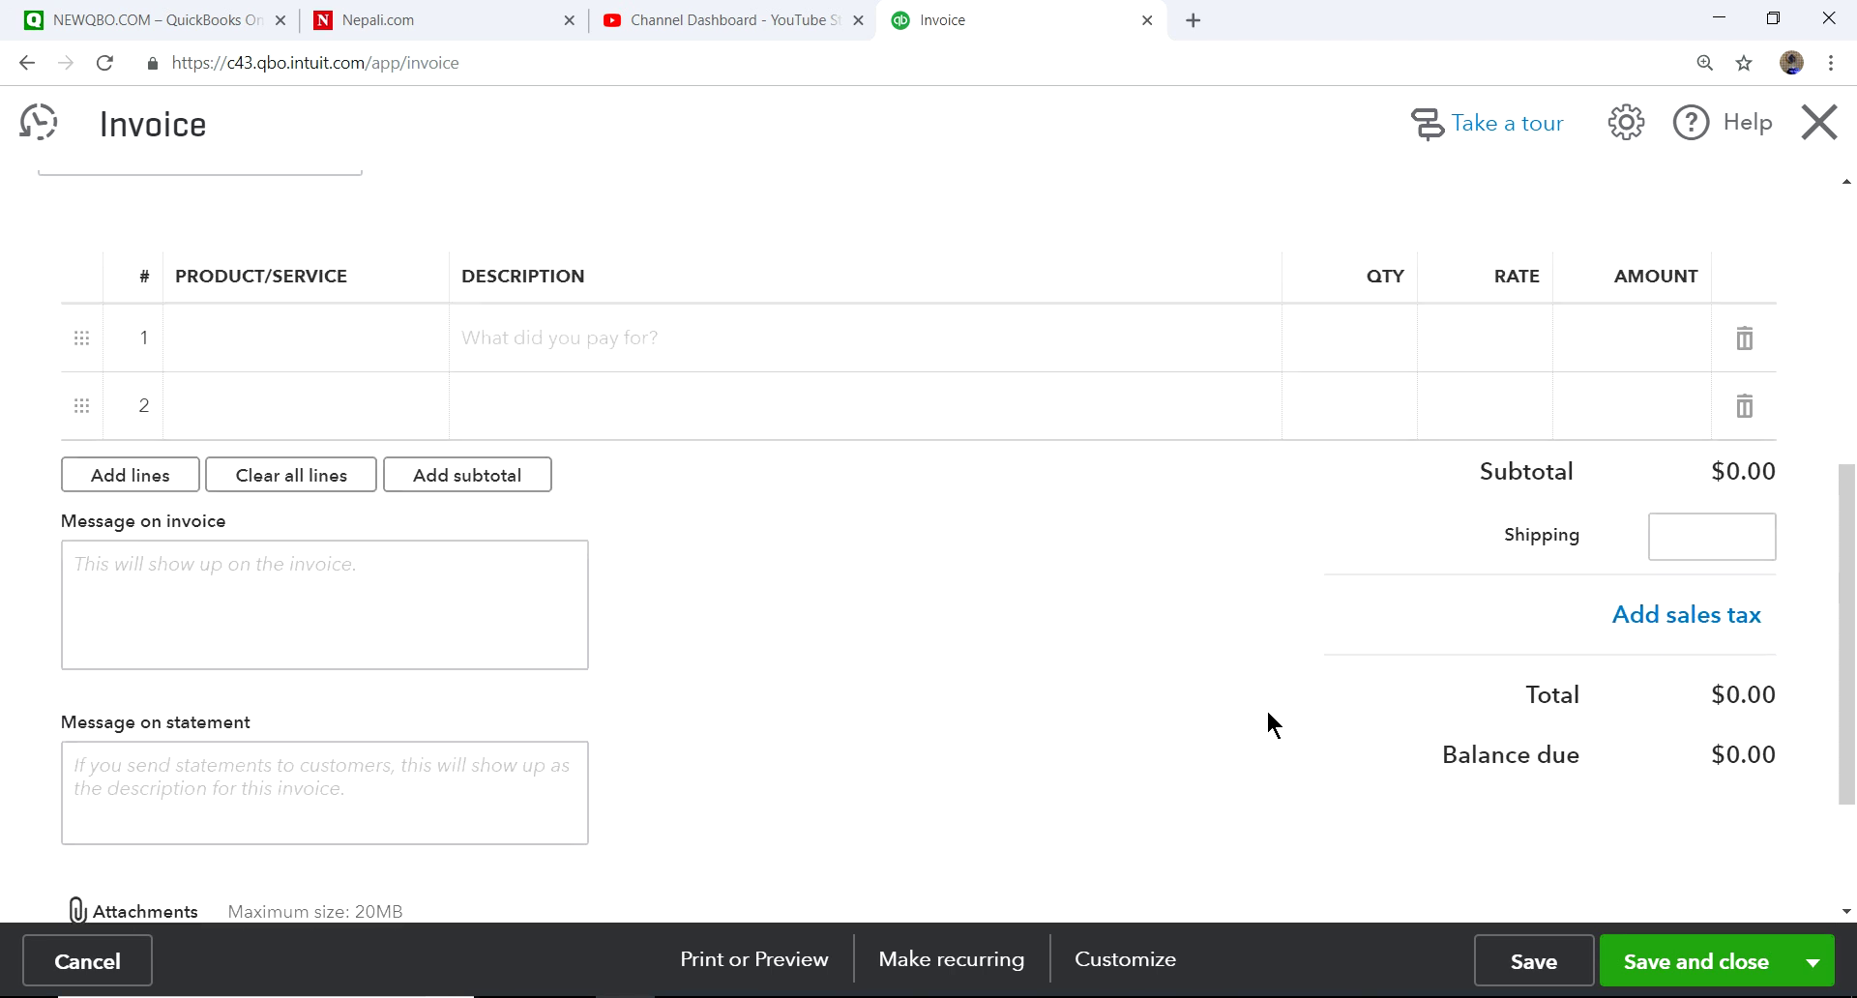
scroll(1251, 677, up, 5)
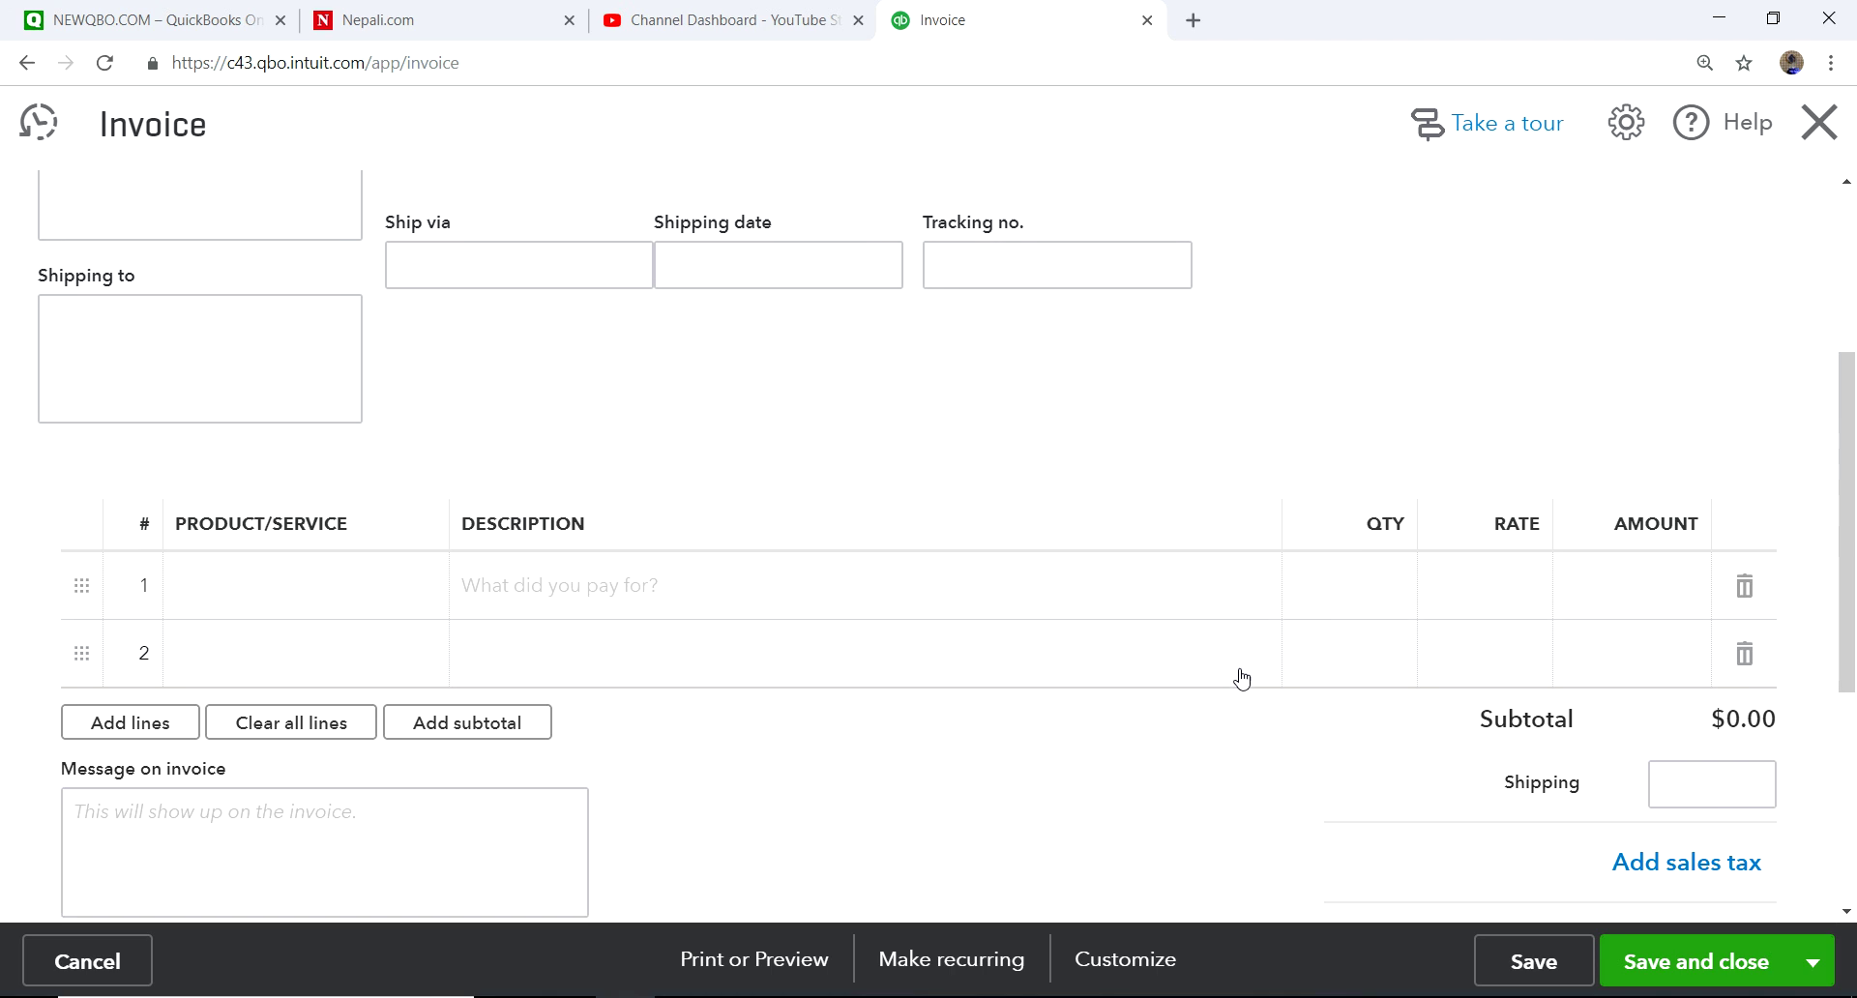
scroll(623, 489, up, 3)
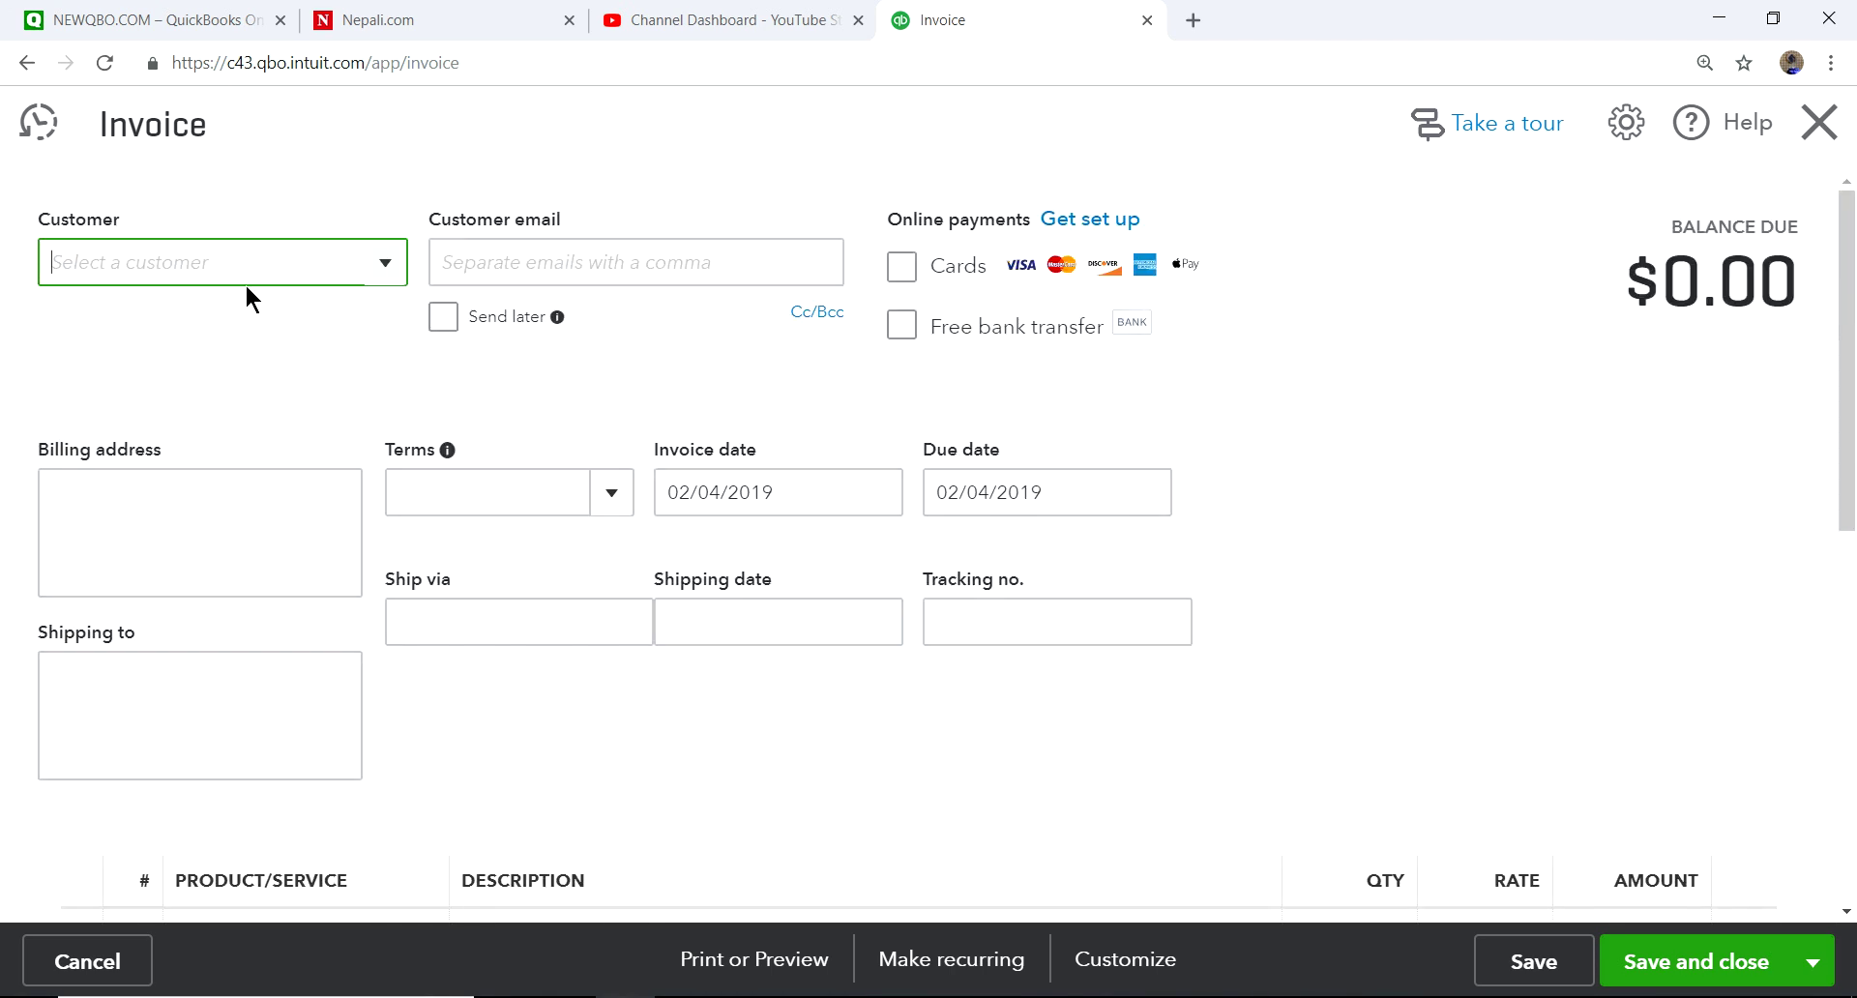
Add a new customer named Customer 1 and assign it to the invoice
click(385, 262)
click(154, 326)
text(Customer 1)
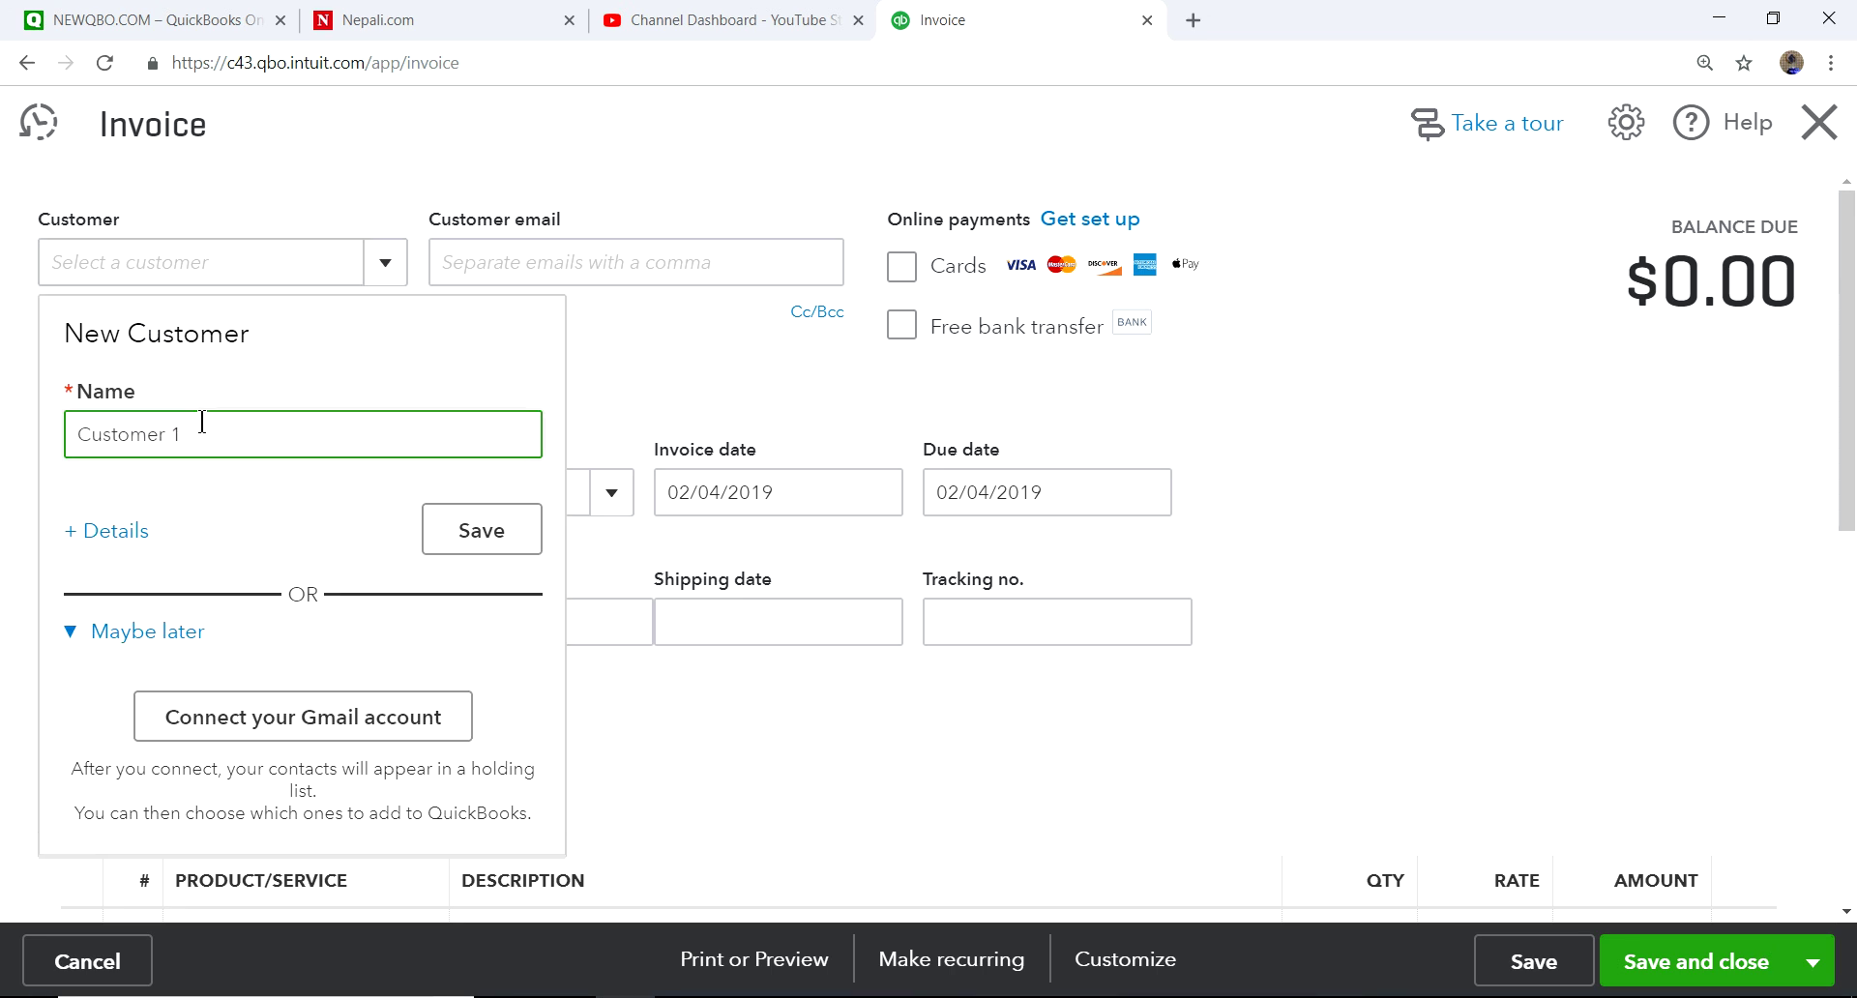
click(489, 530)
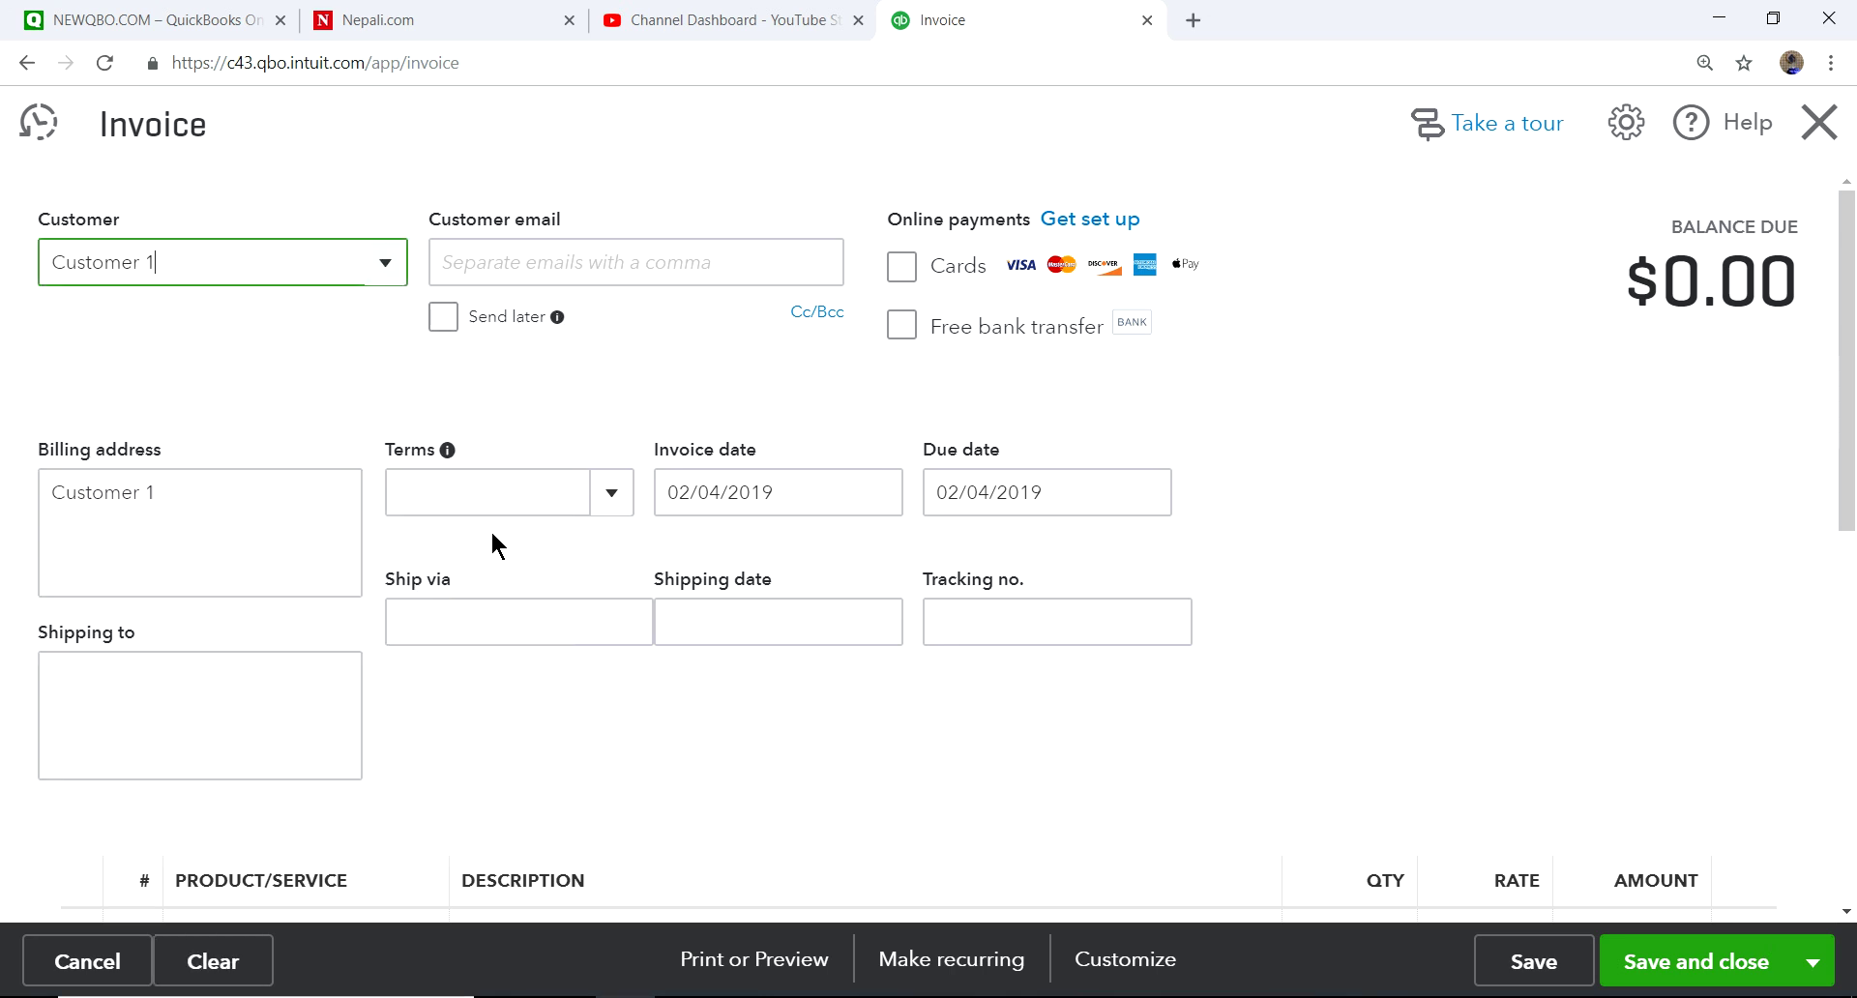
Fill in the invoice's shipping details with Ship via UPS, shipping date 02/04/2019 and tracking number 12235677
scroll(779, 677, down, 4)
scroll(609, 513, up, 3)
click(492, 508)
text(UPS)
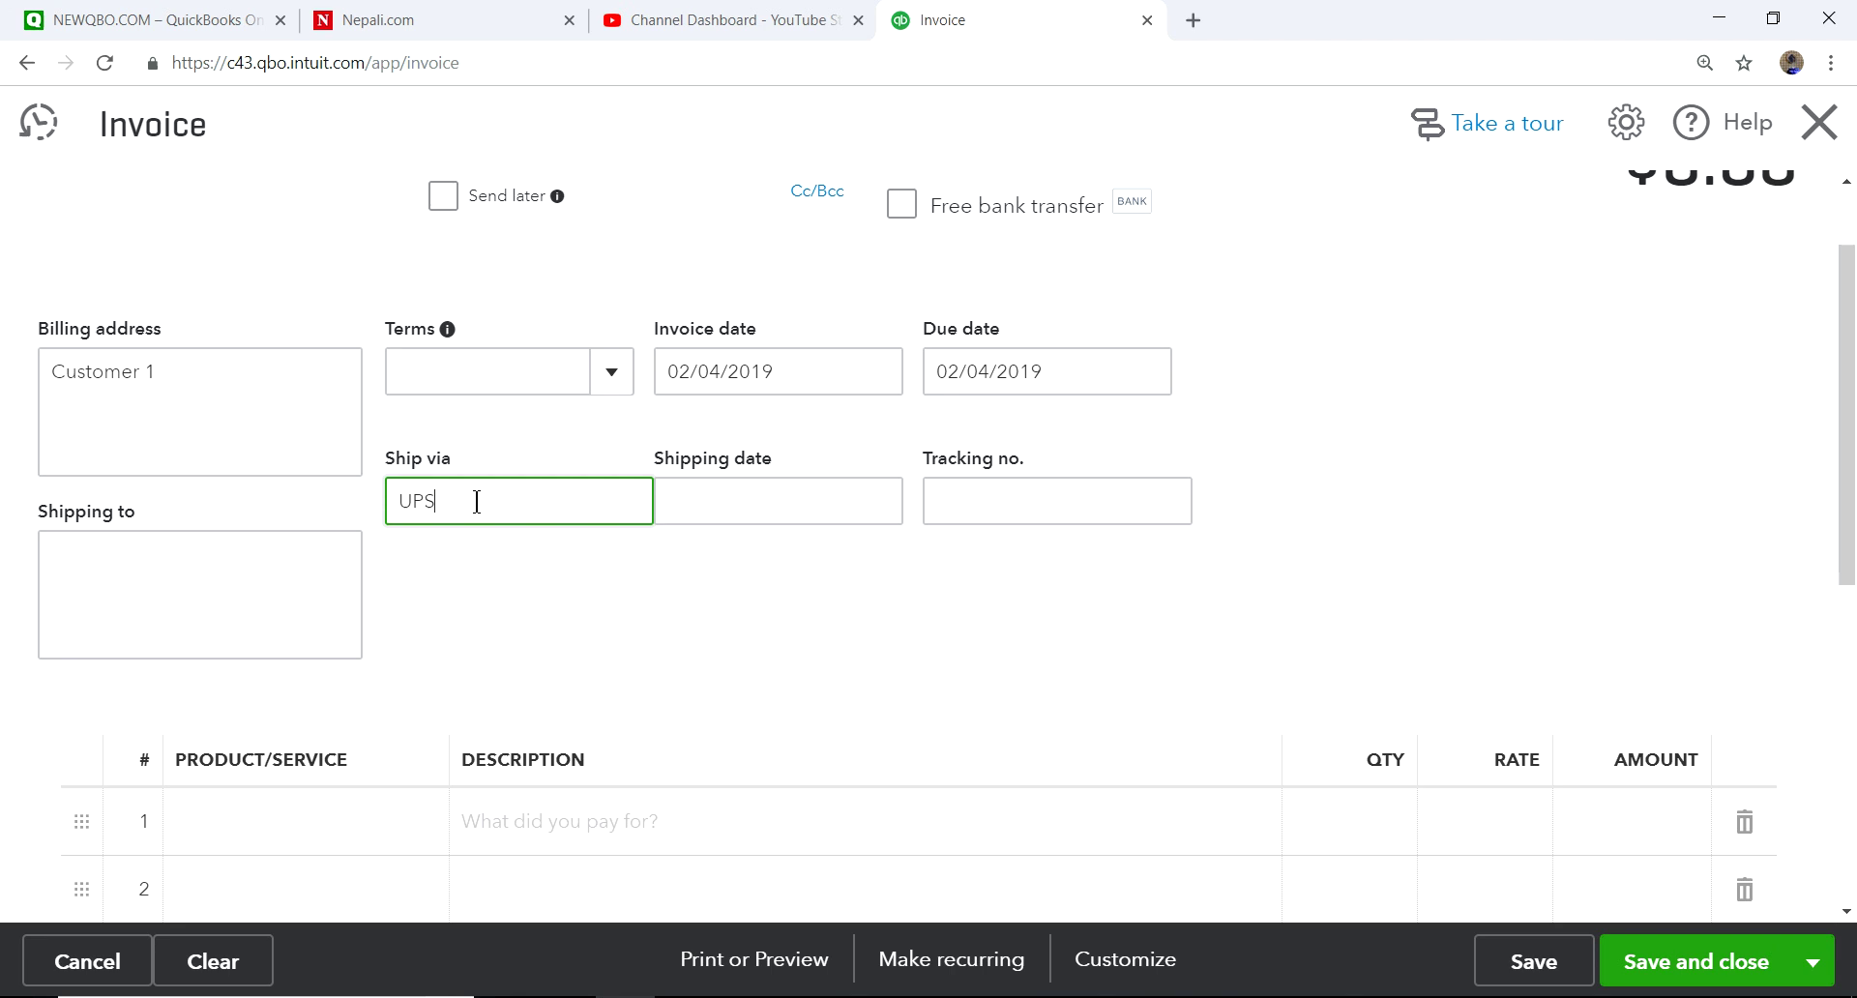
click(875, 503)
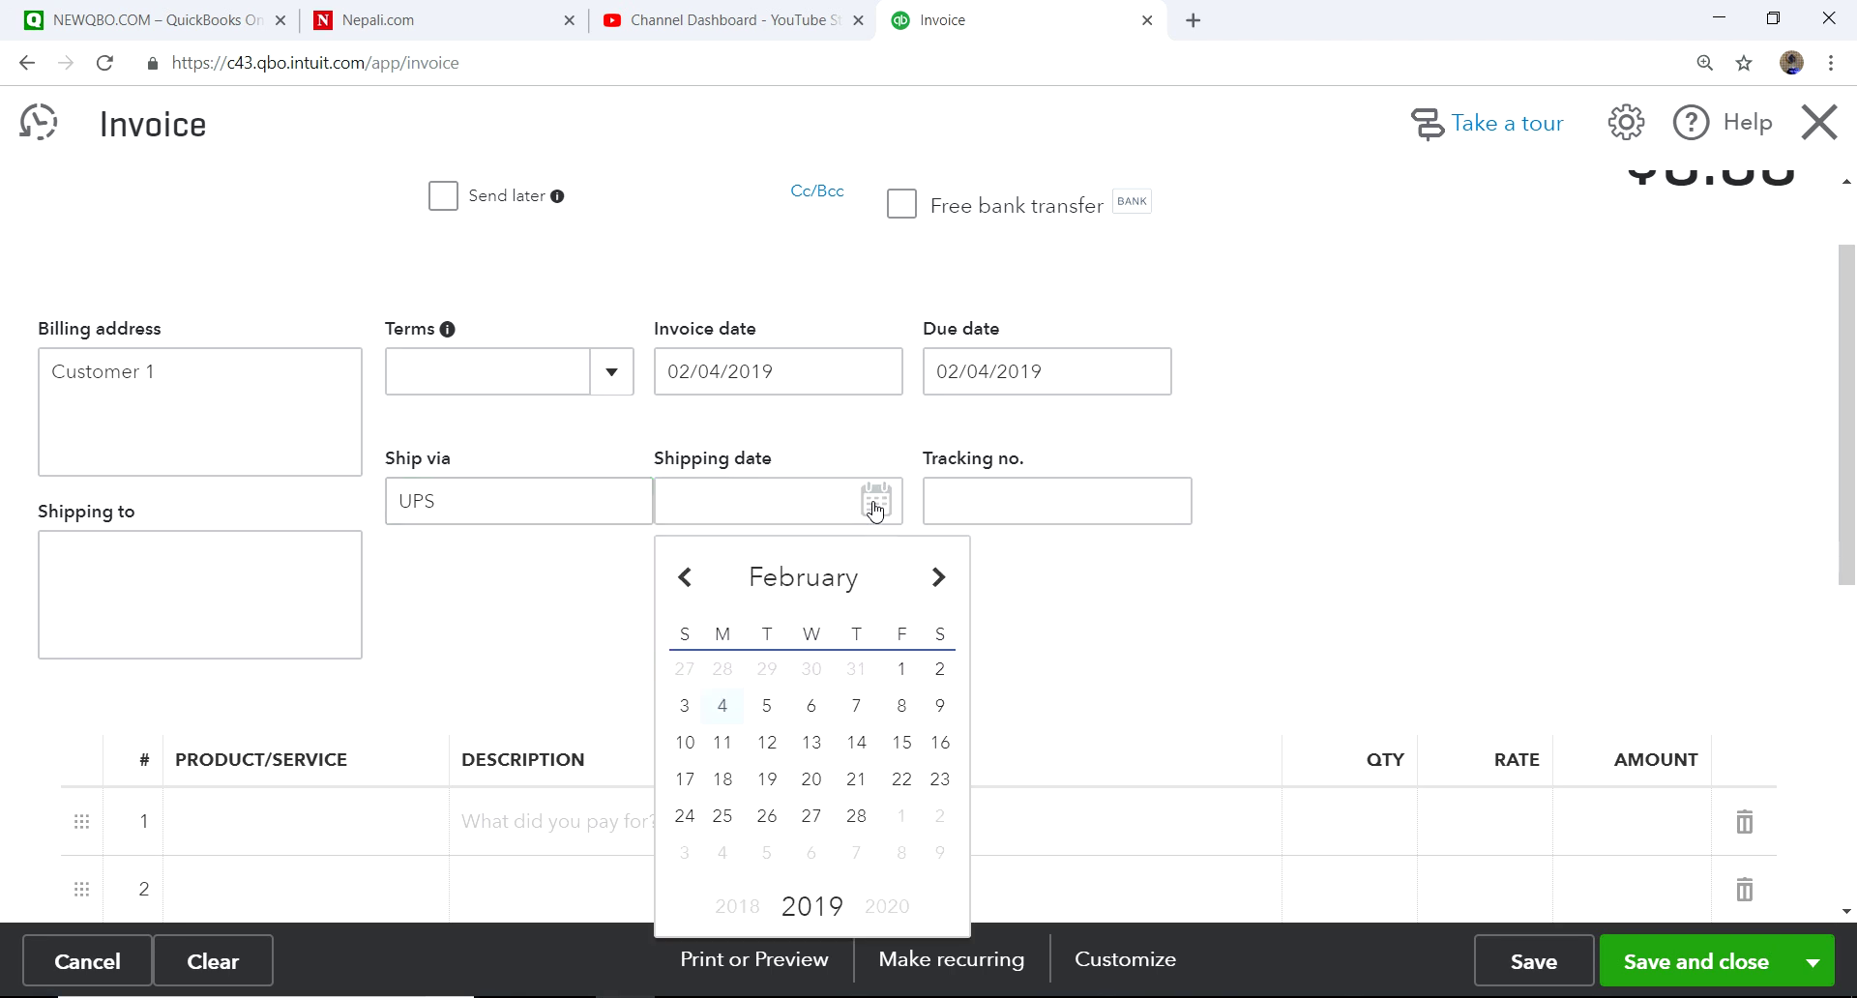
click(723, 707)
click(611, 376)
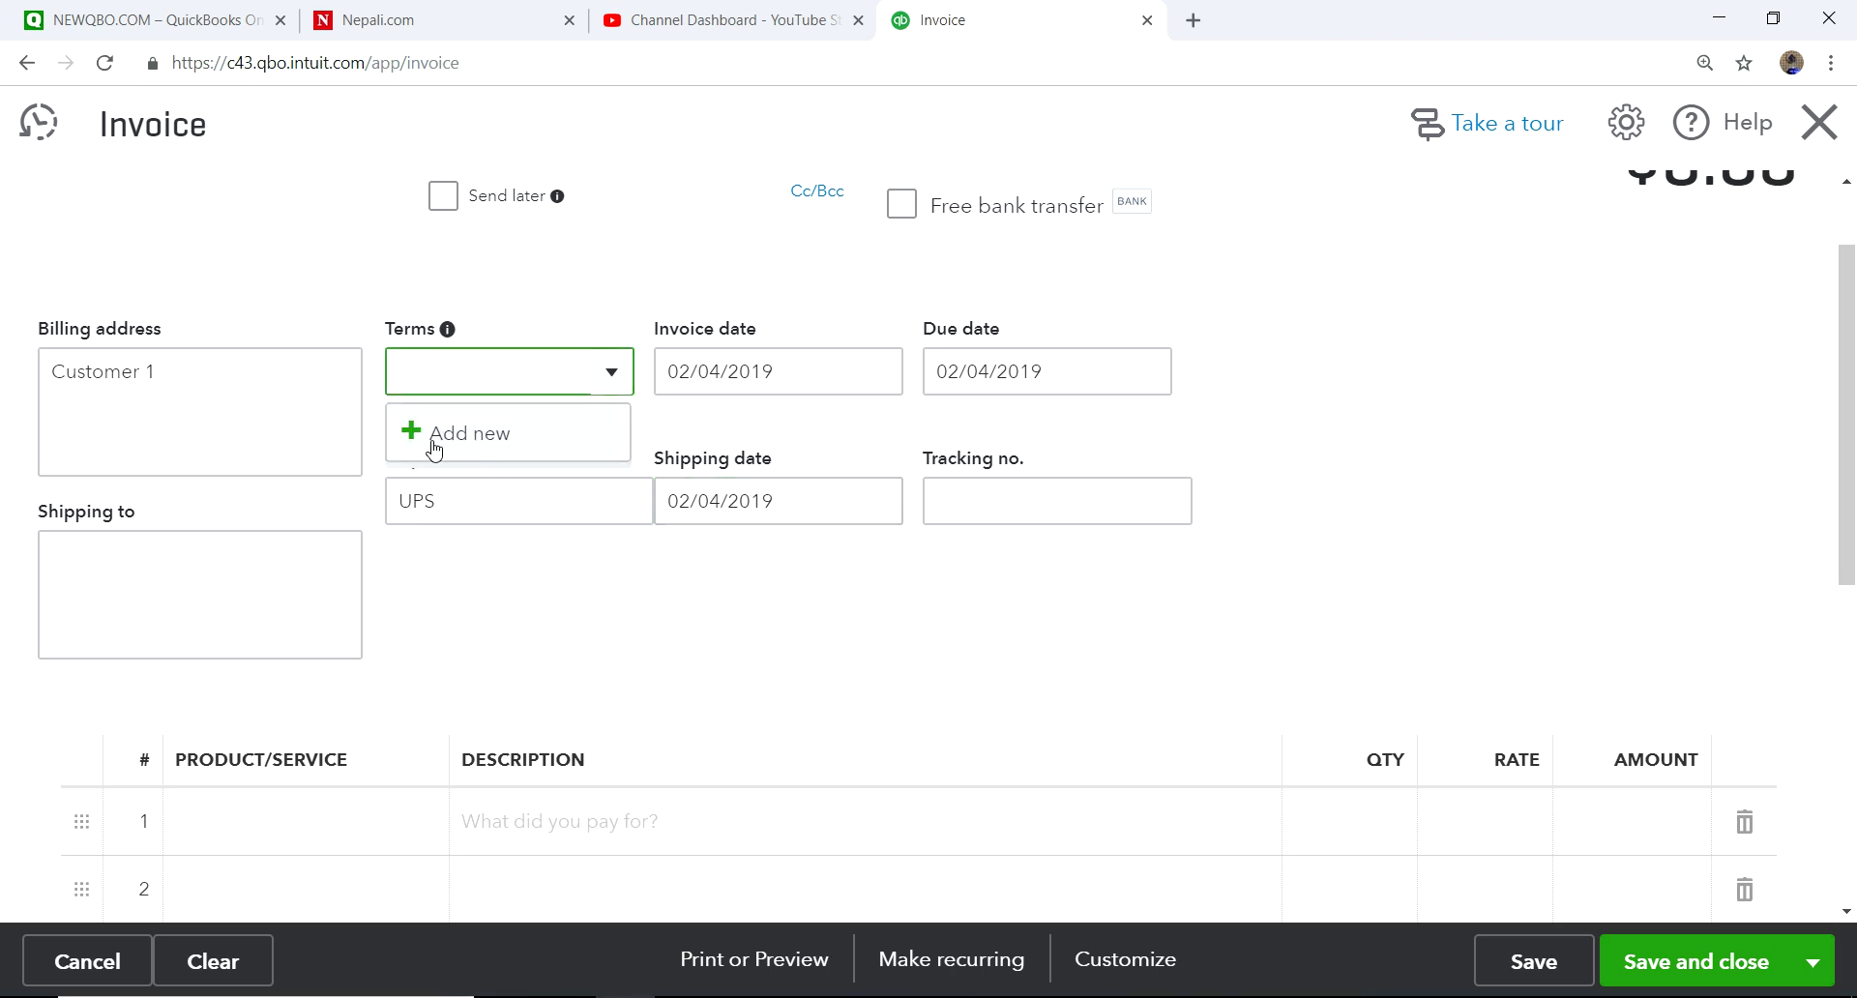
click(708, 619)
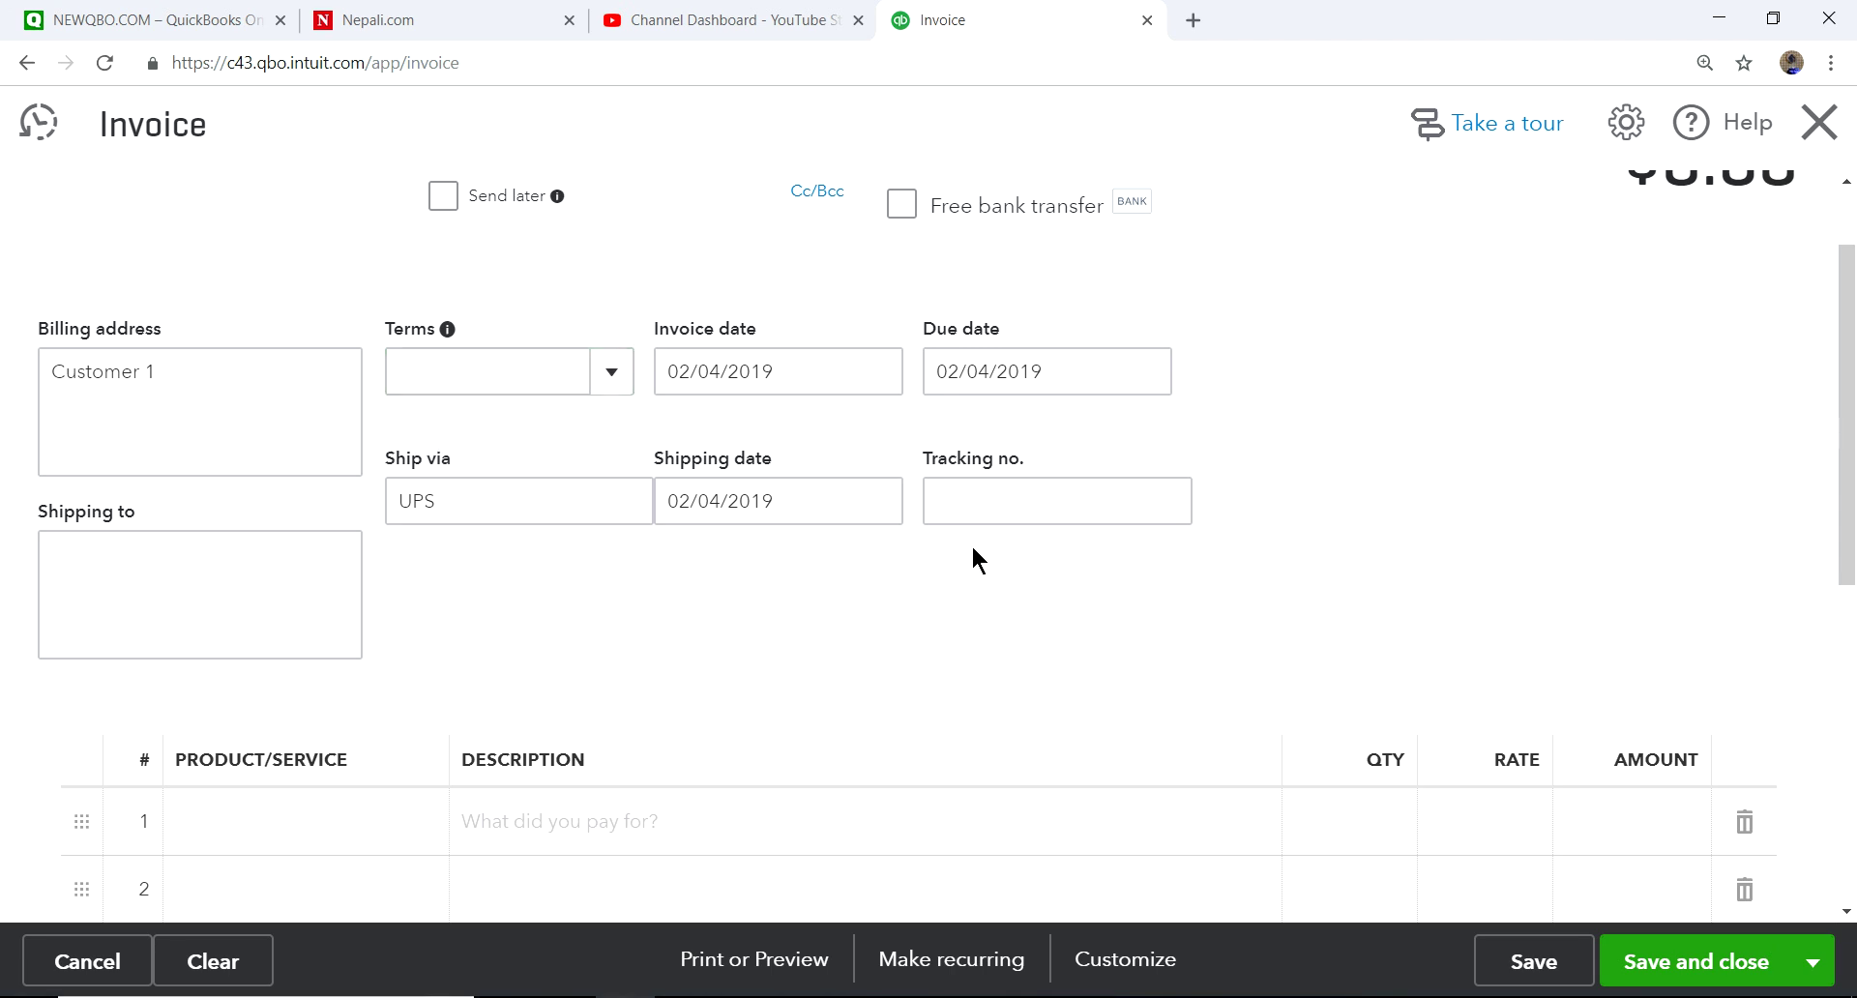
click(1076, 510)
text(12)
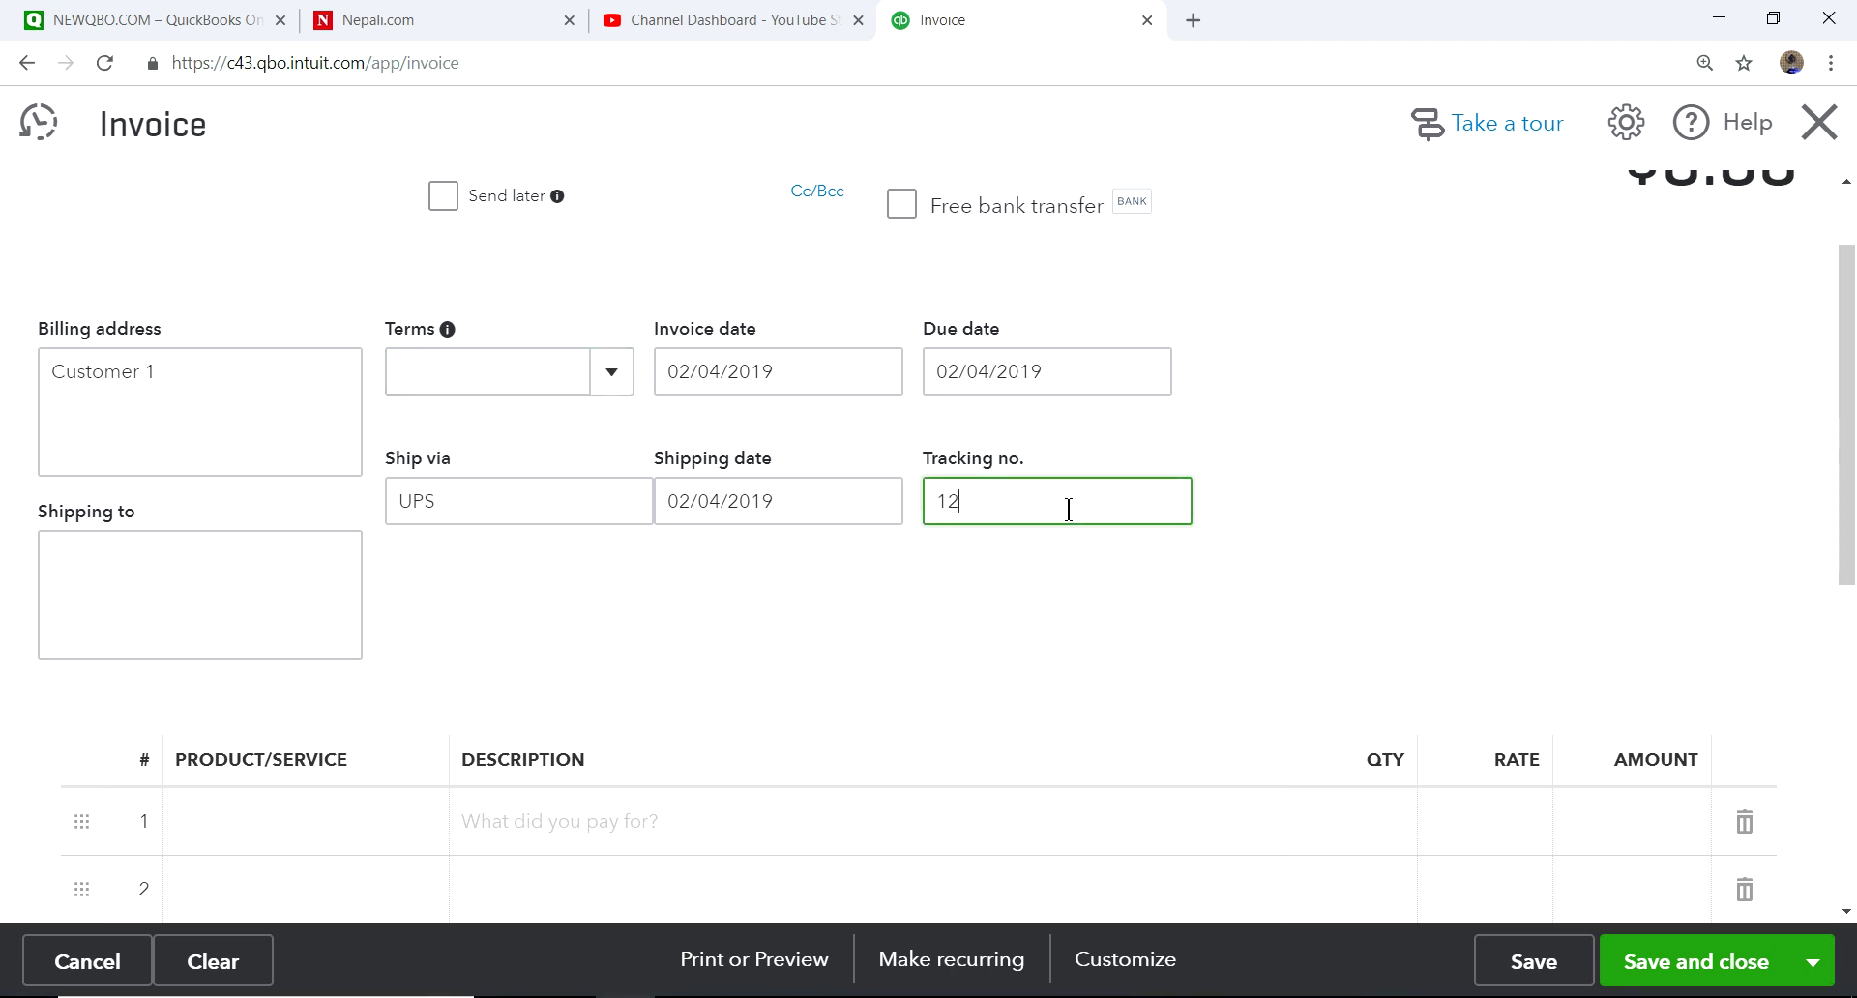
text(235677)
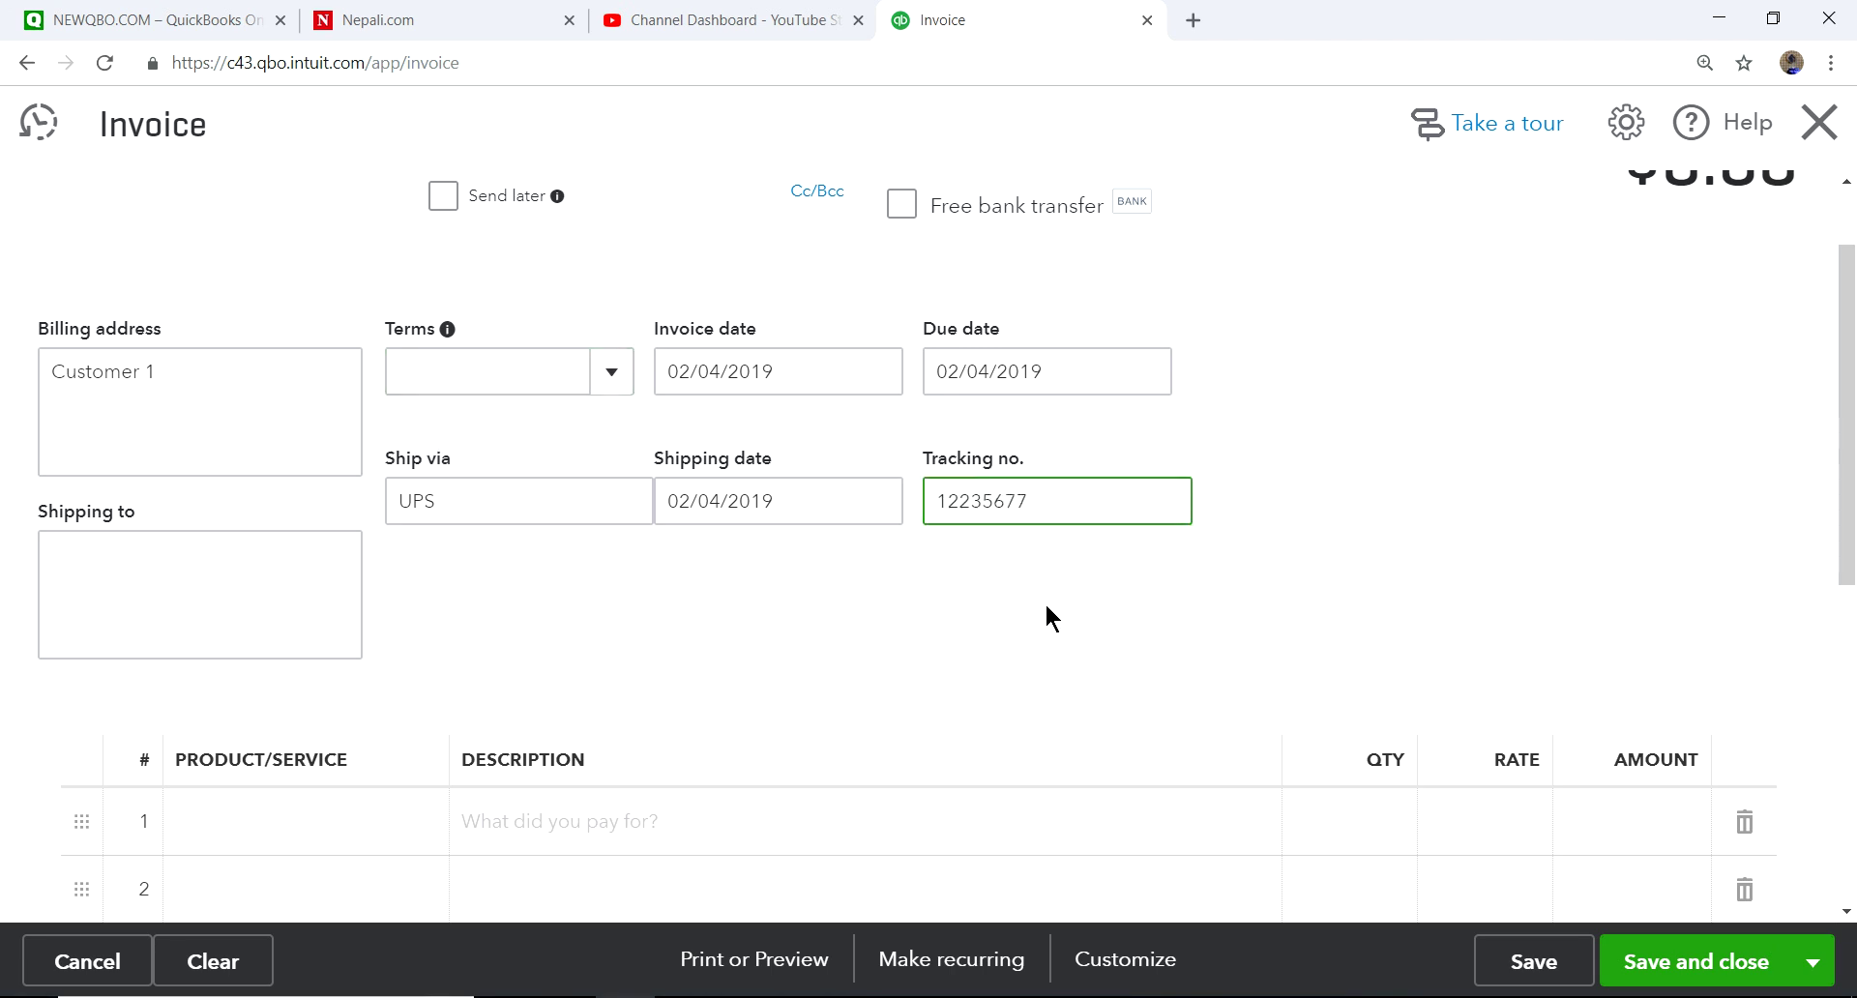
Add the Sales item on the invoice's first line with a rate of 10000
scroll(1045, 602, down, 3)
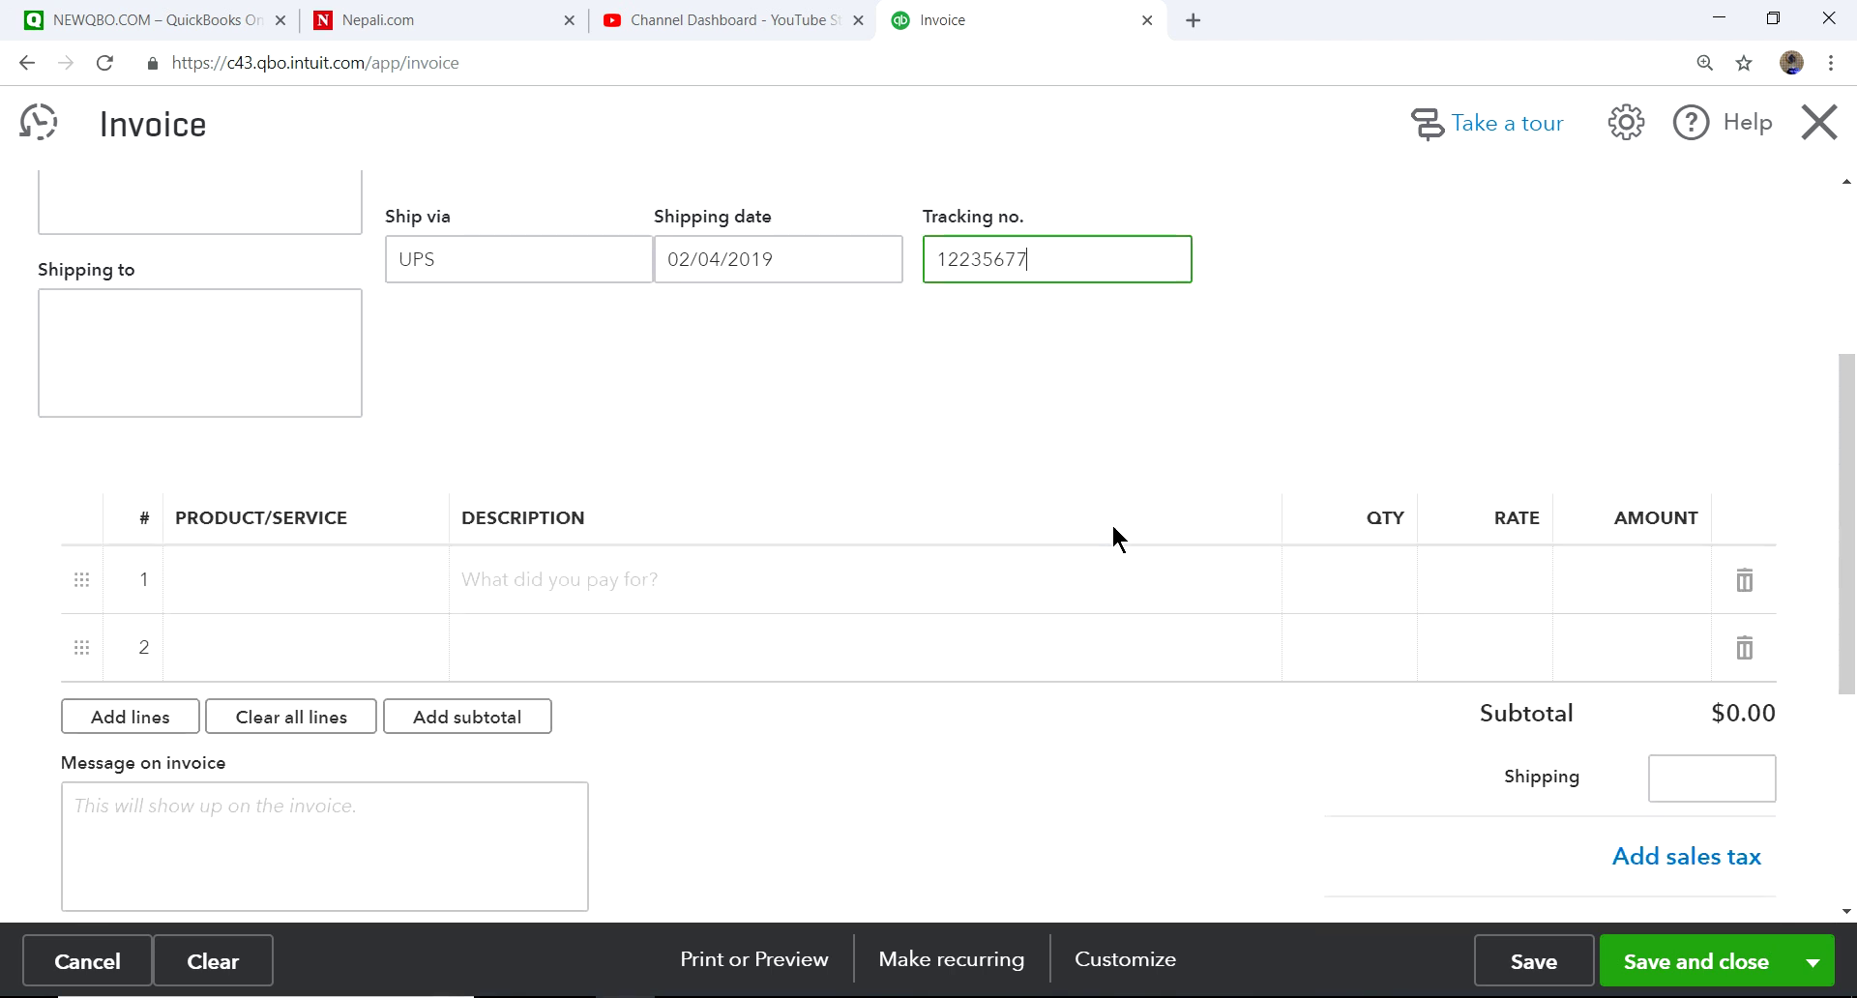
click(265, 577)
click(421, 583)
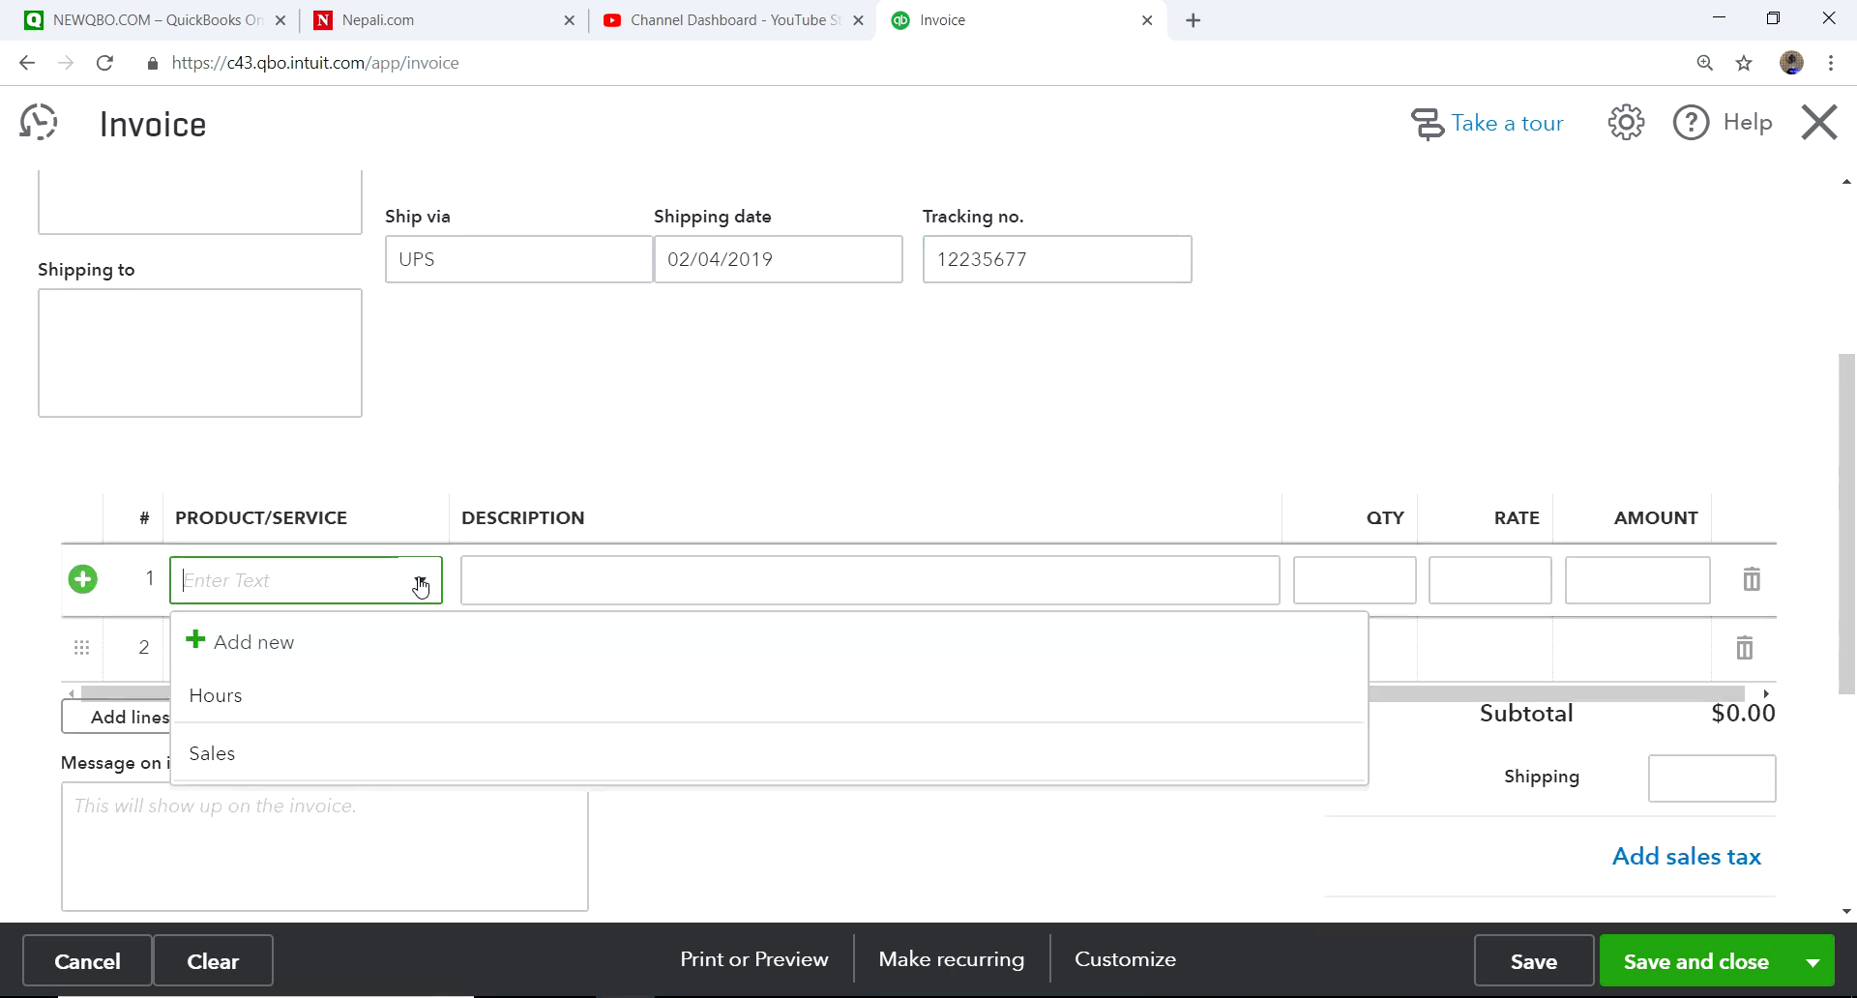
click(227, 760)
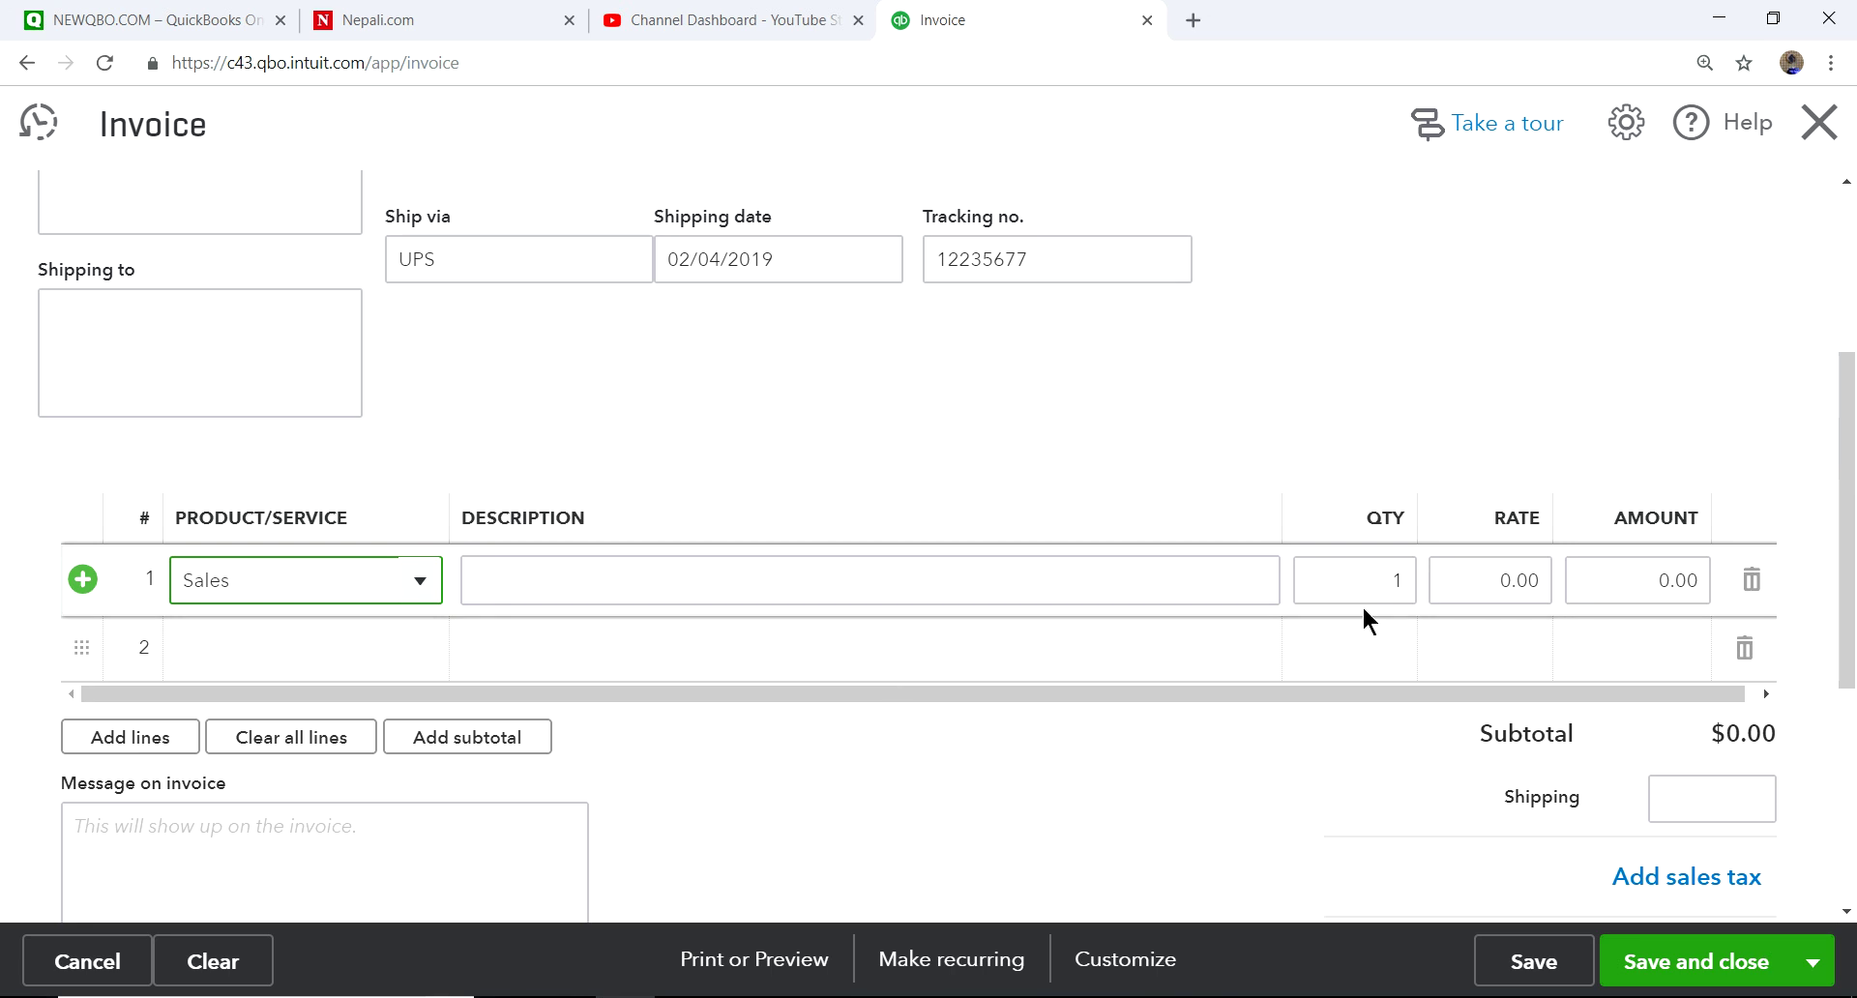
click(1471, 572)
text(10000)
click(1316, 457)
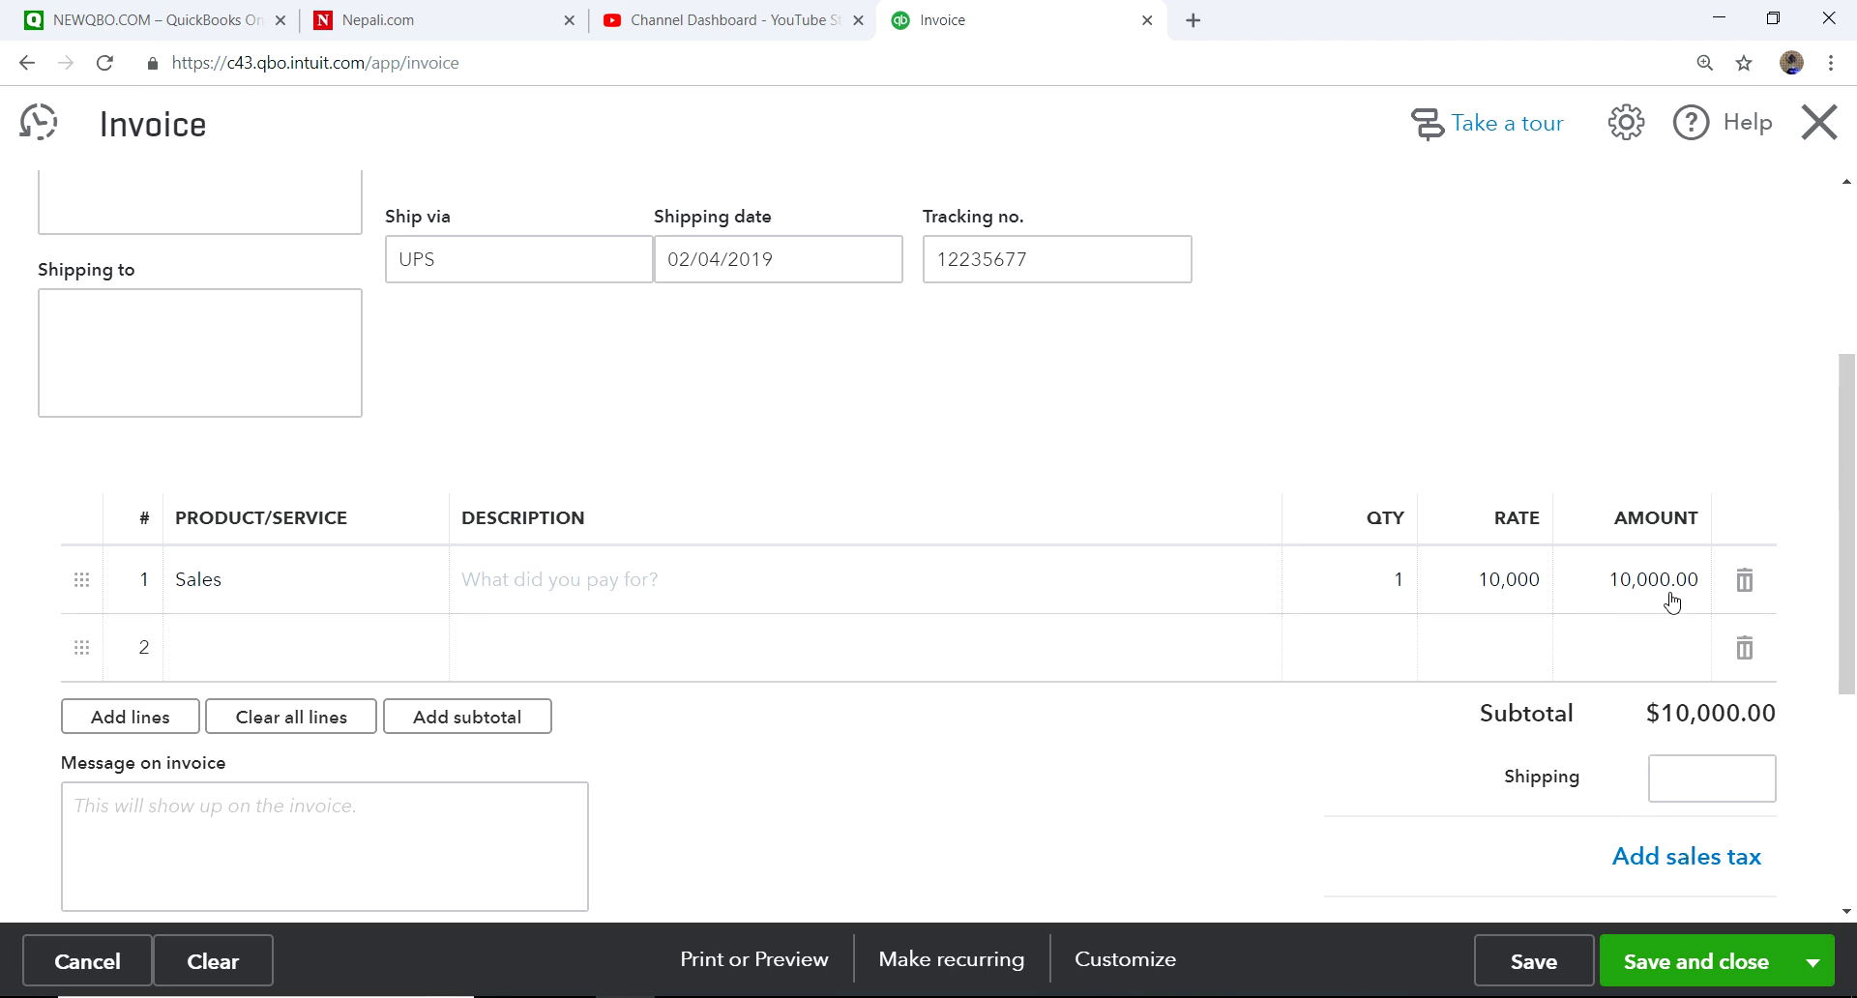
Enter a shipping charge of 100 in the invoice totals and save the invoice without closing it
click(1689, 781)
text(100)
click(1228, 778)
scroll(1233, 776, down, 1)
scroll(1246, 784, down, 1)
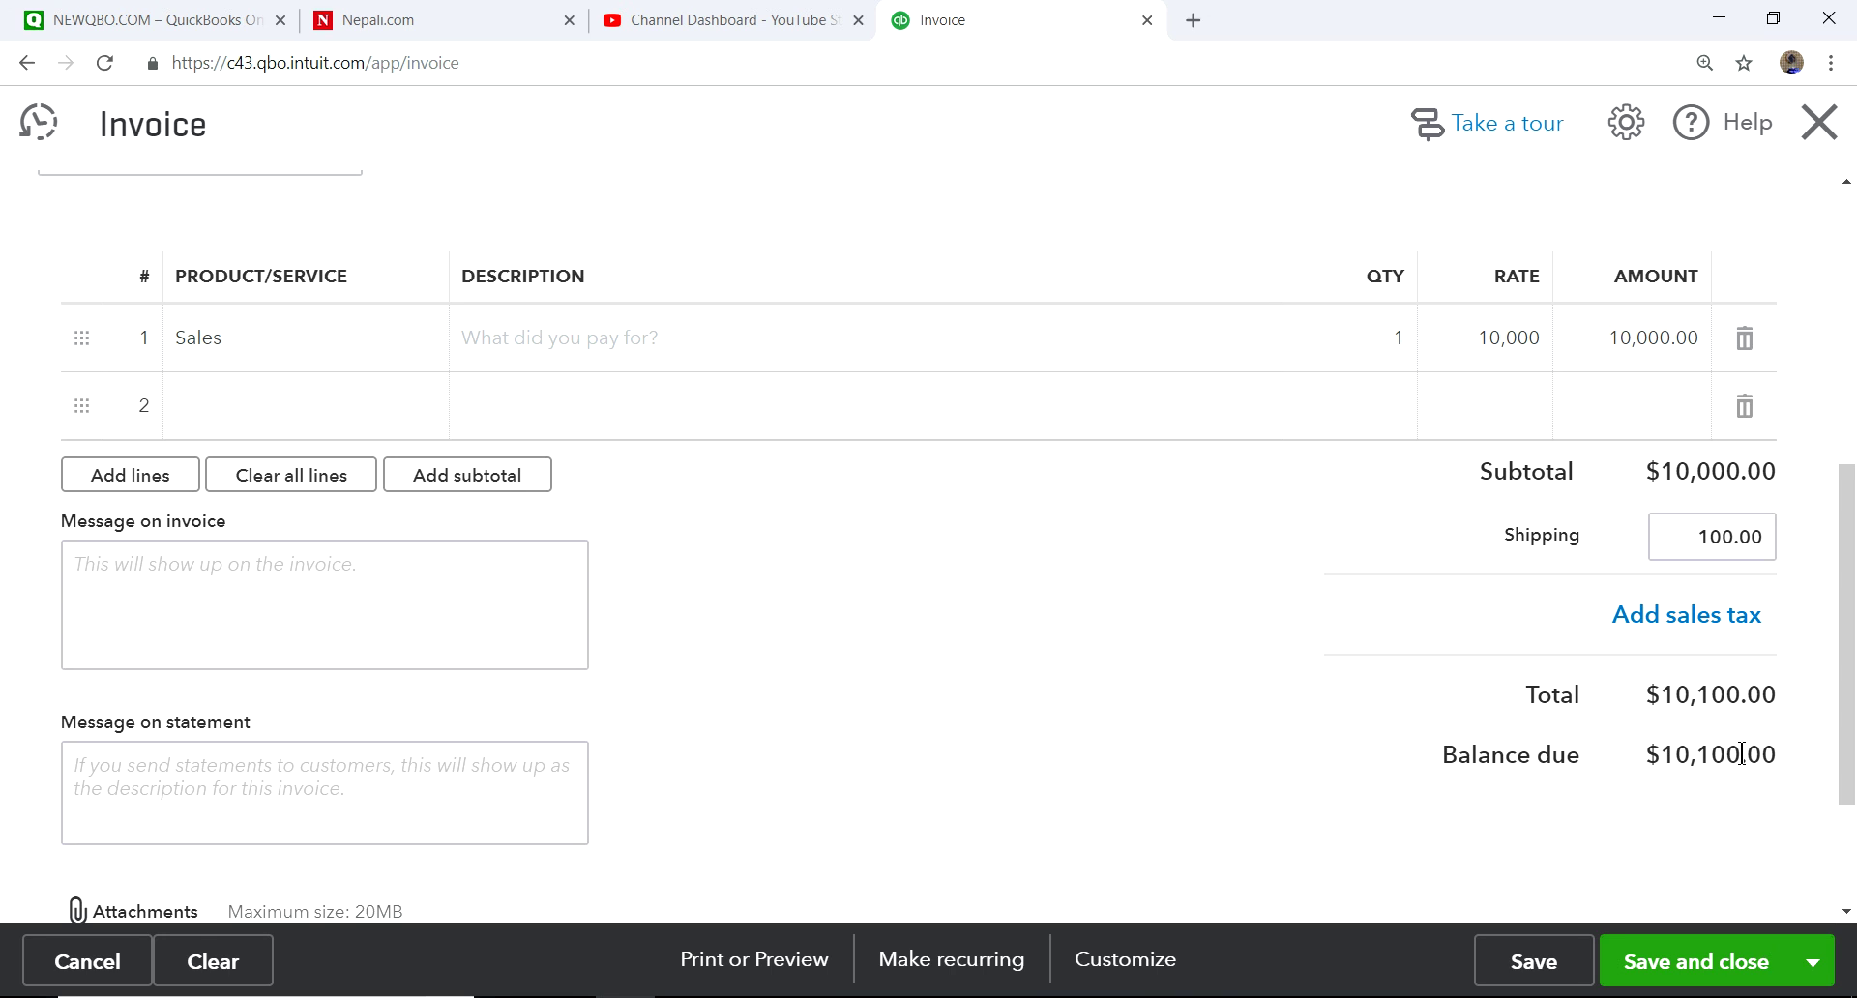
click(1543, 965)
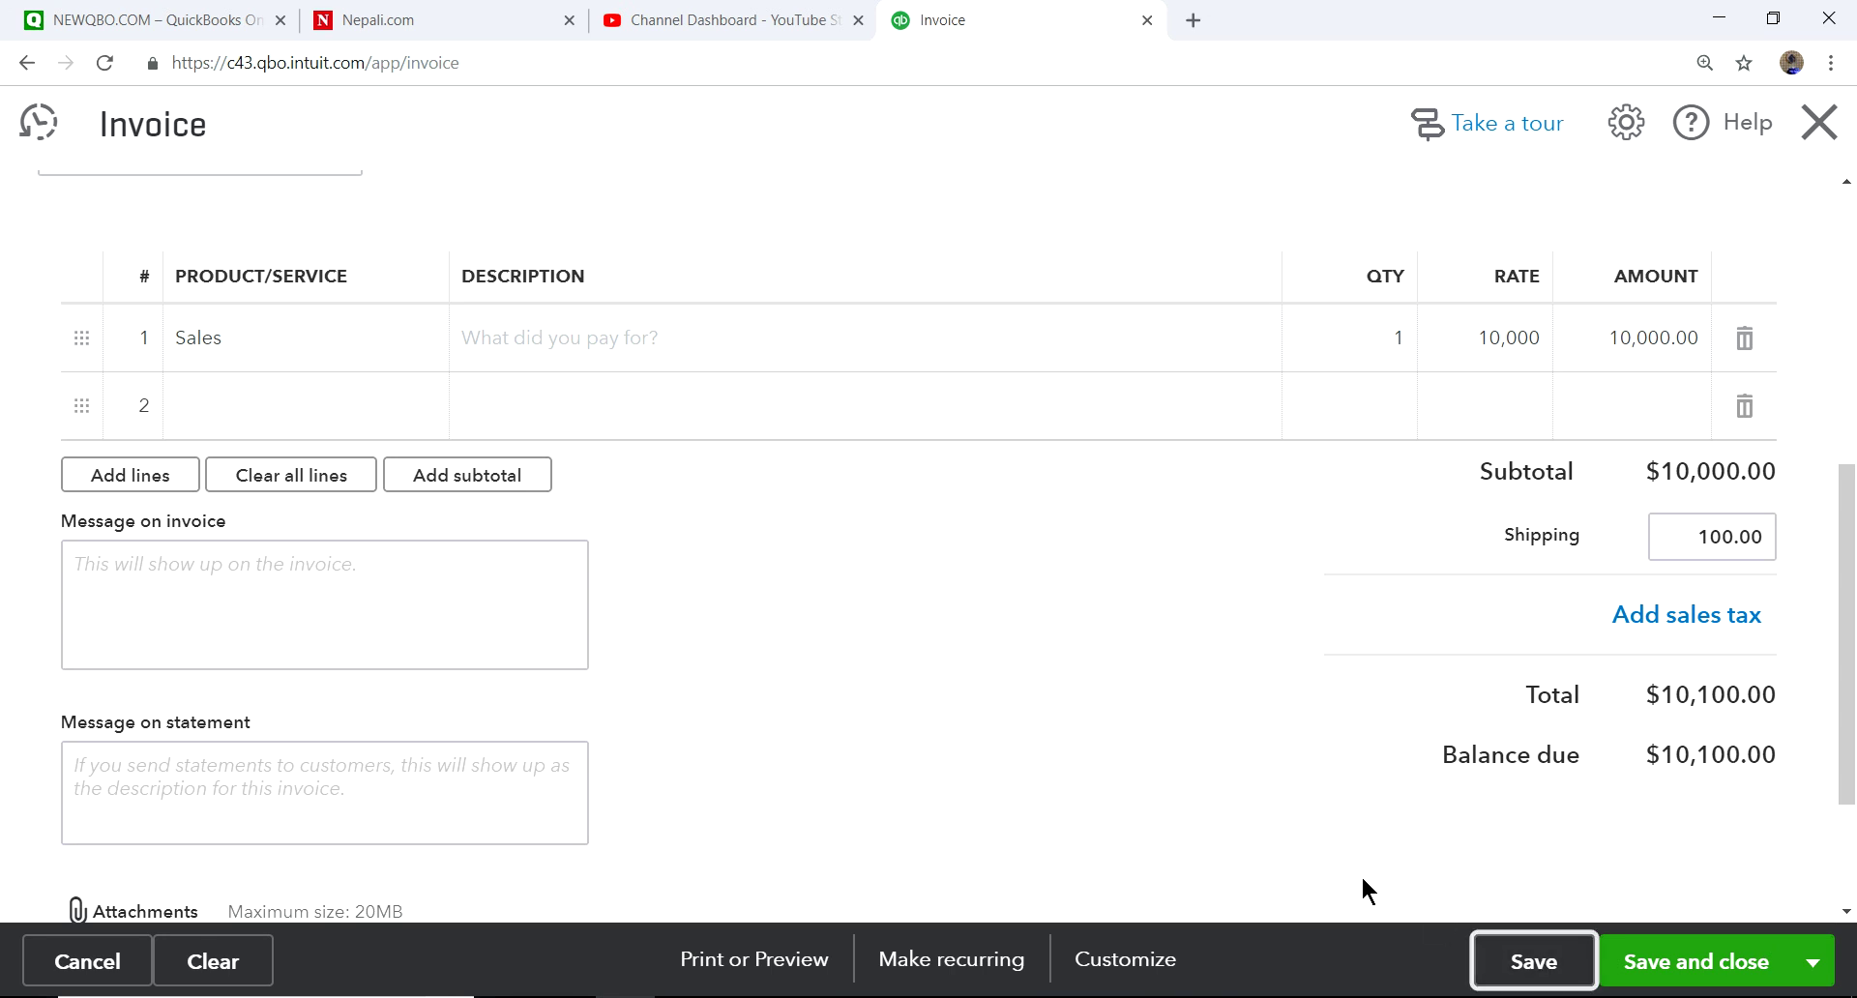
Open the saved invoice's transaction journal to examine its debit and credit postings, and return to the dashboard
scroll(1235, 754, down, 5)
scroll(1237, 764, down, 5)
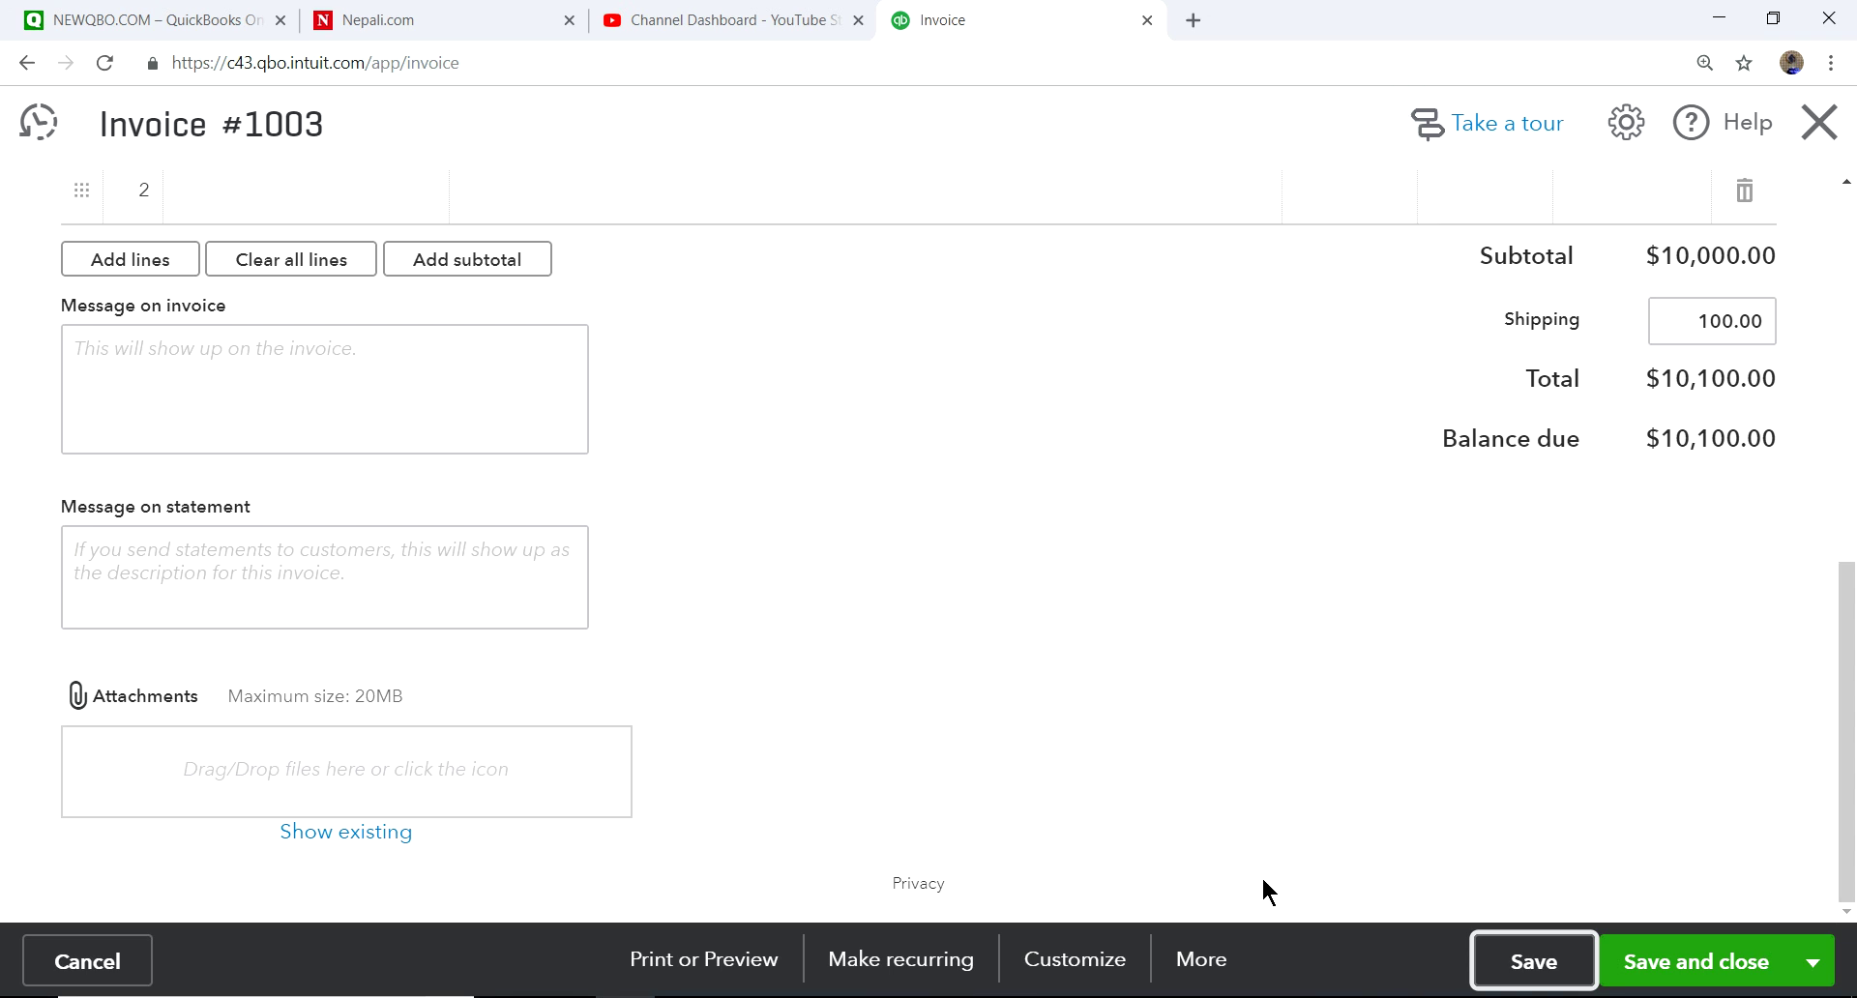
click(1200, 960)
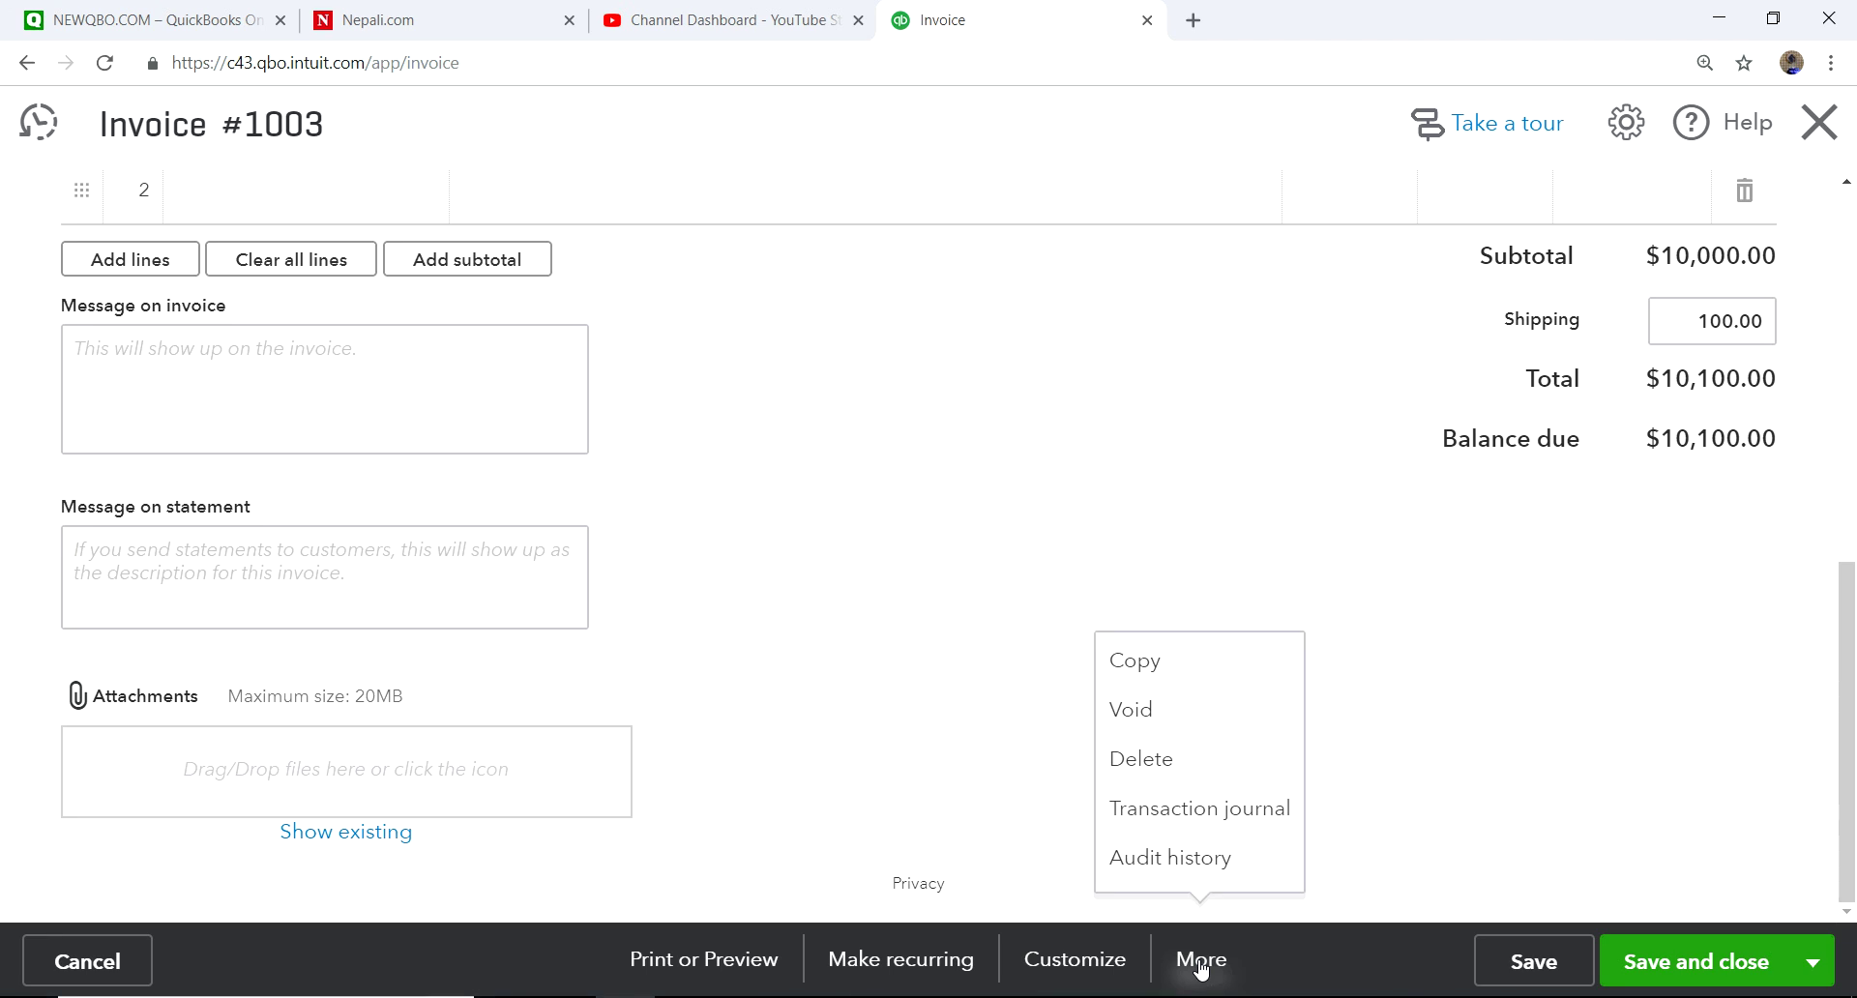
click(1215, 815)
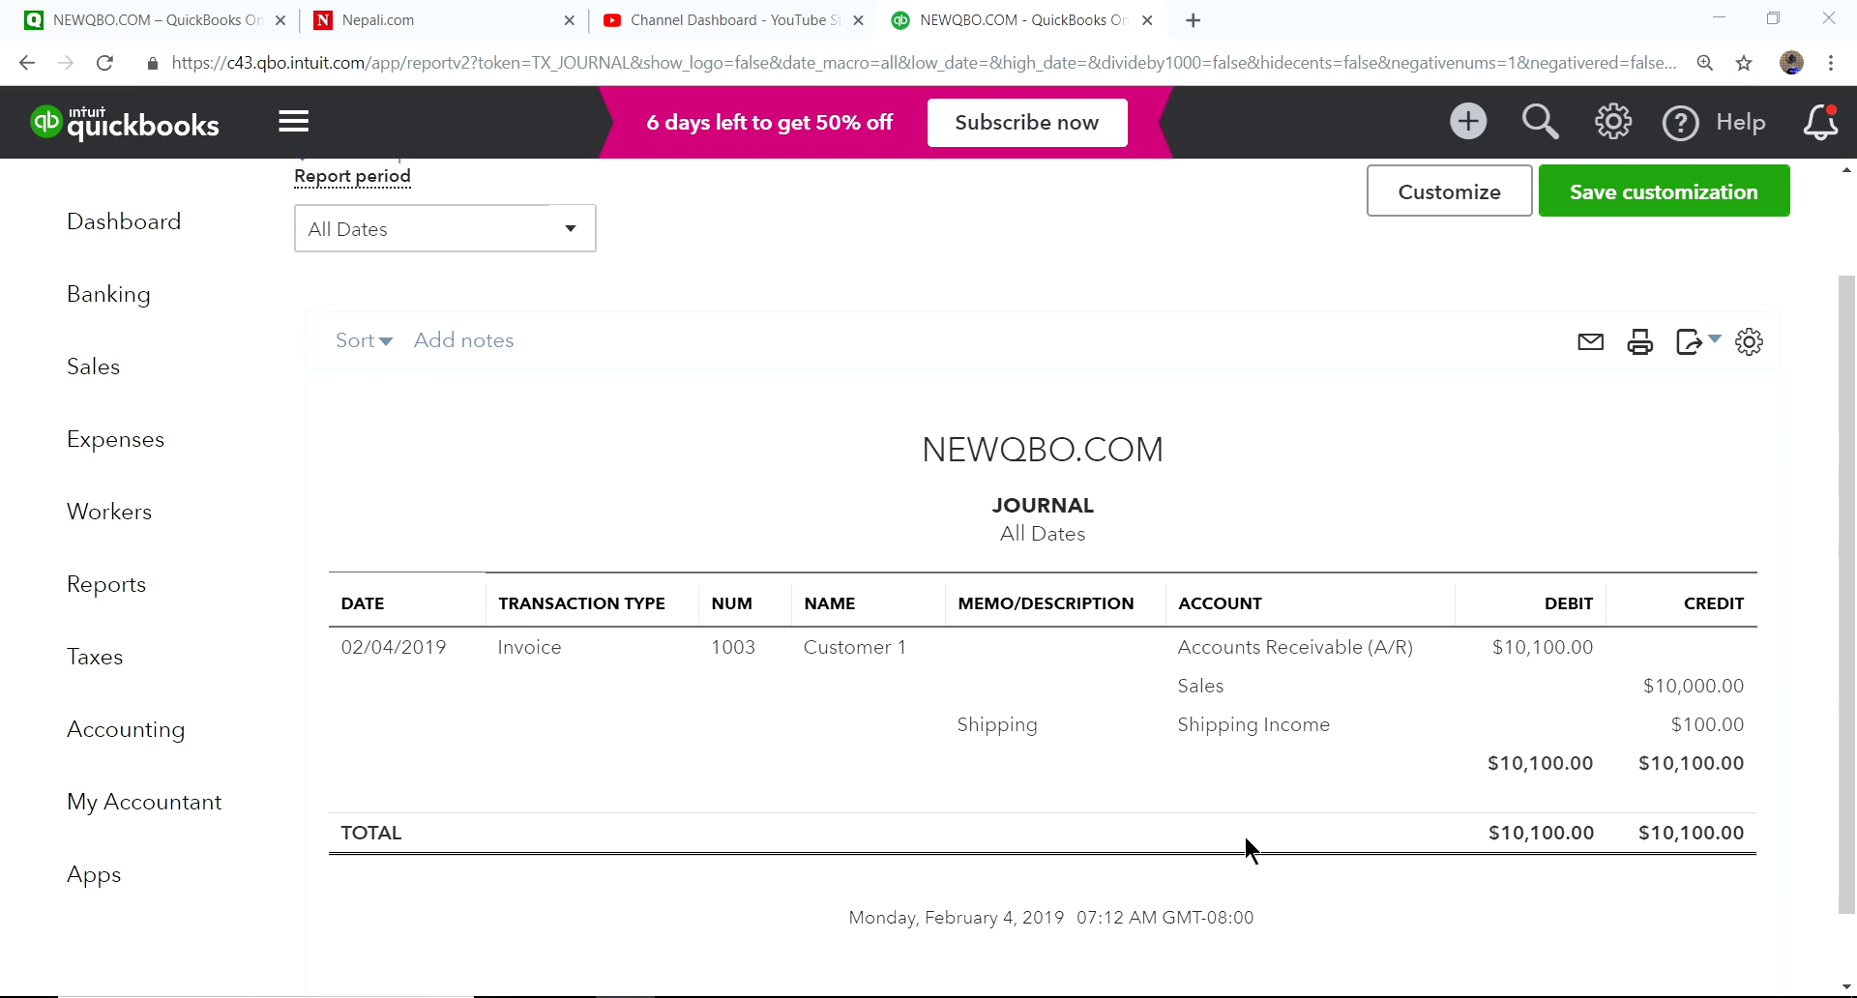
click(147, 228)
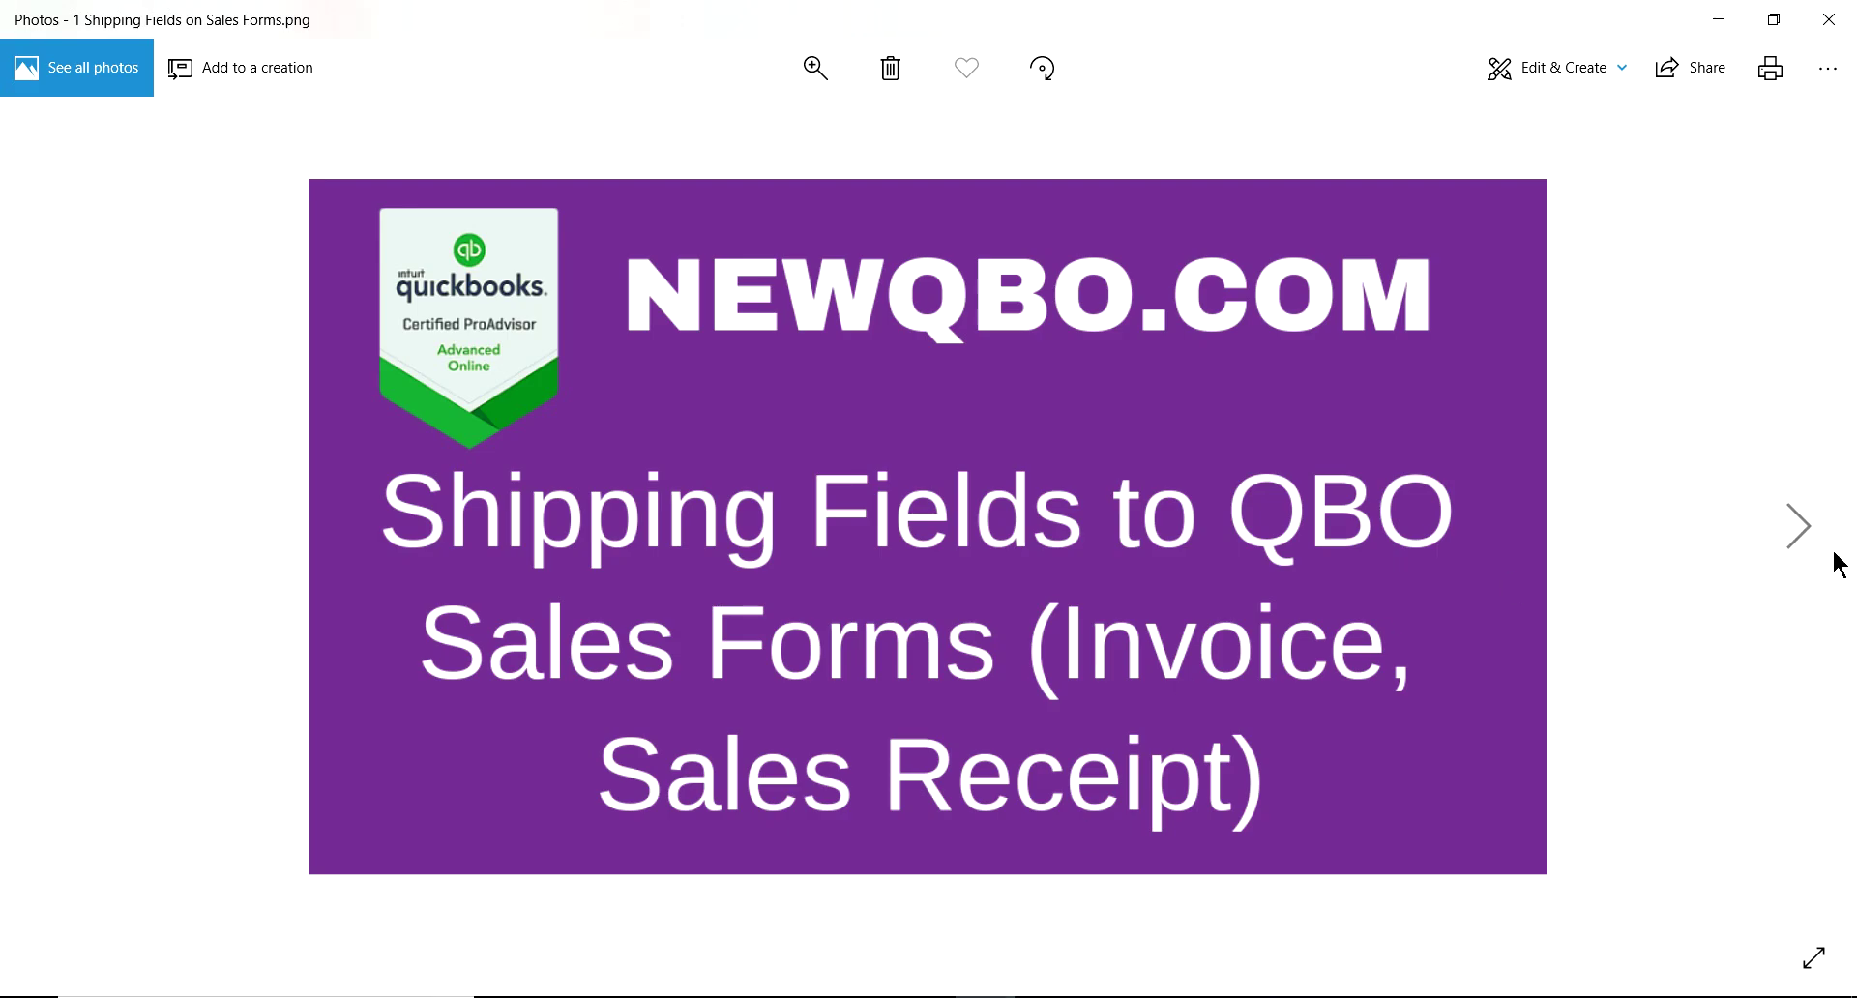
click(1806, 540)
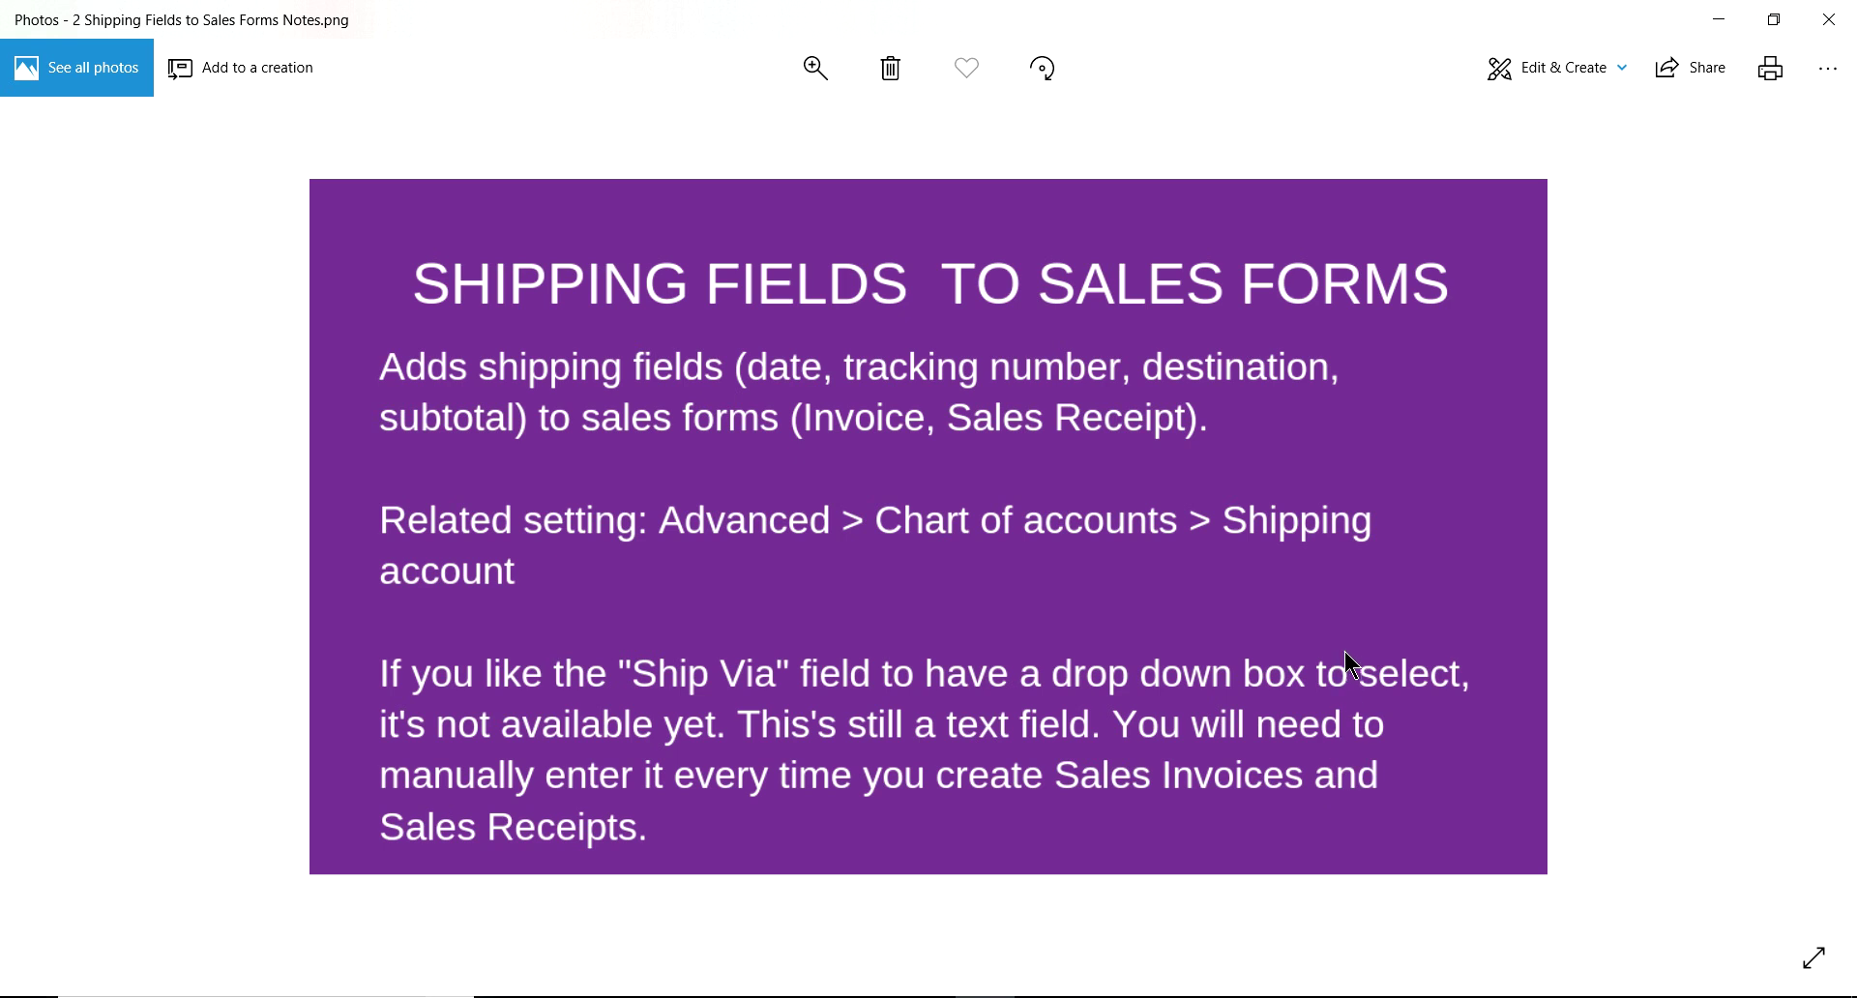
mouse_move(1791, 522)
click(1791, 525)
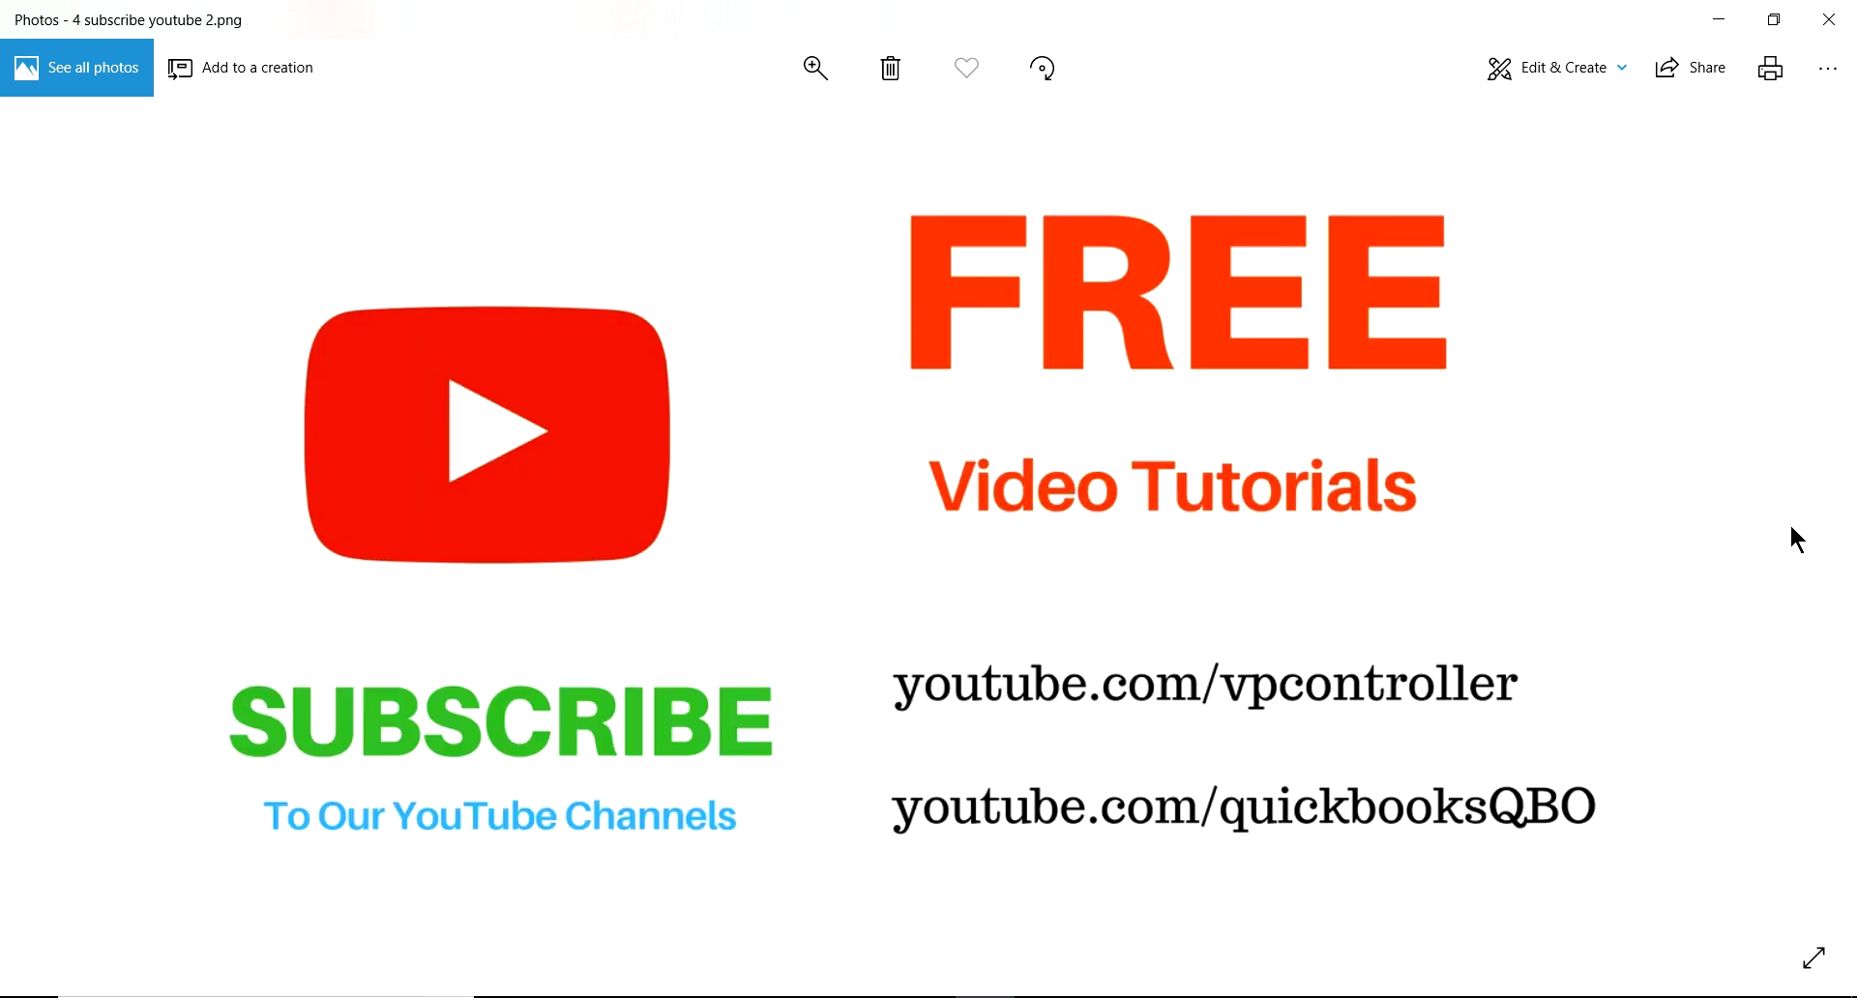